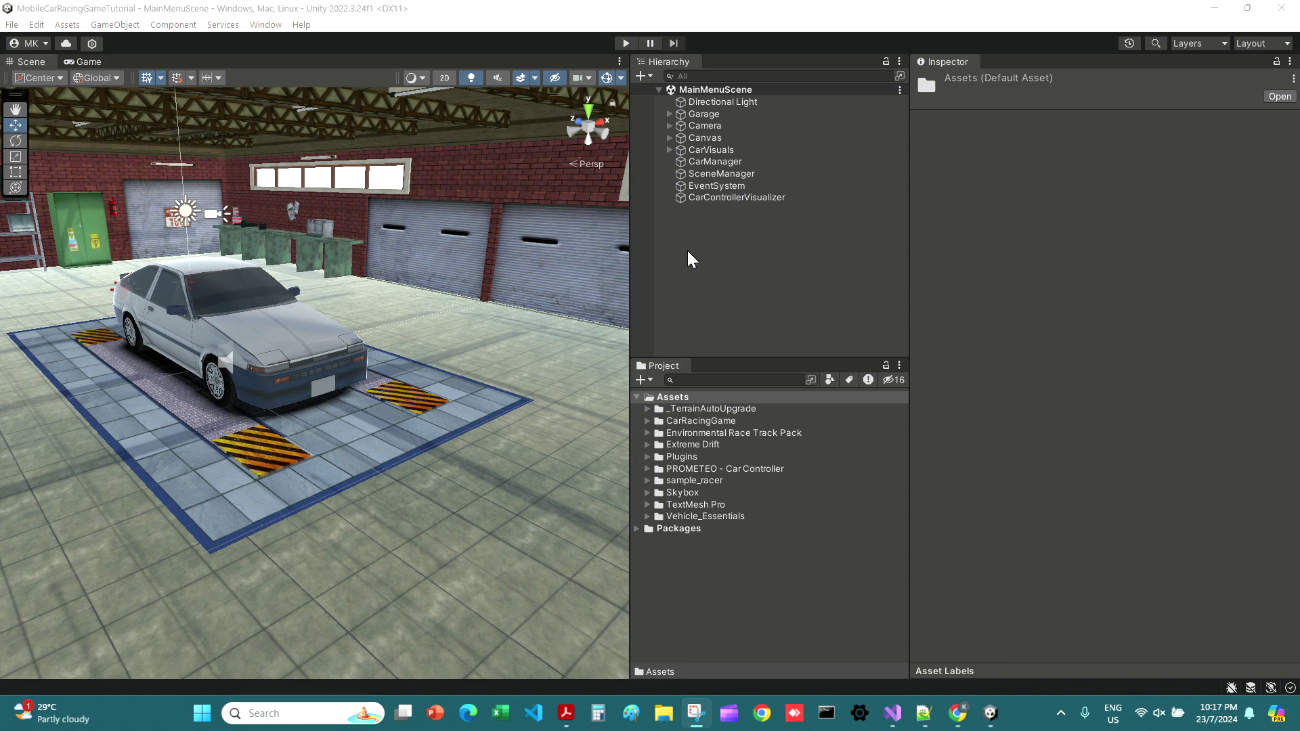
# Step: Open the CarController script attached to the CarControllerVisualizer object in Visual Studio
pyautogui.click(737, 198)
pyautogui.click(1291, 178)
pyautogui.click(1172, 359)
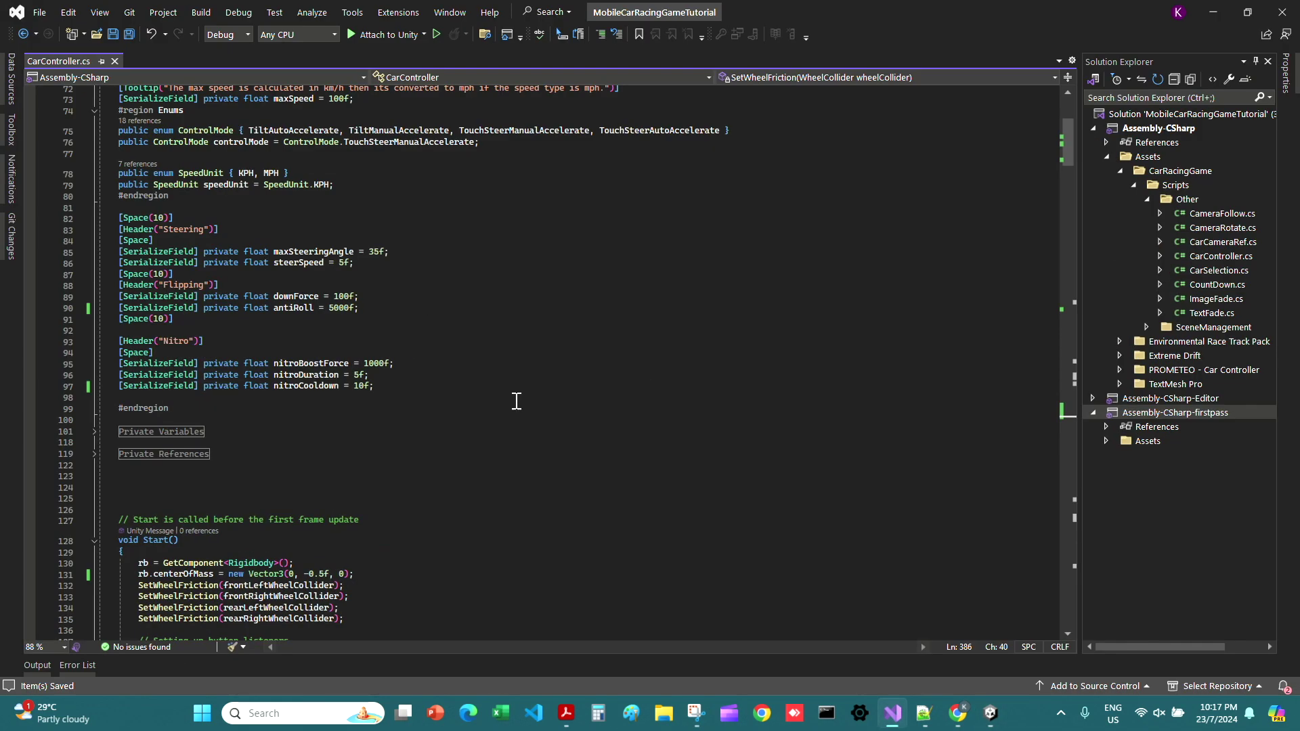
# Step: Declare a serialized private float slipThreshold = 0.2f directly below antiRoll in the Flipping section
pyautogui.scroll(-5, 230, 455)
pyautogui.click(393, 341)
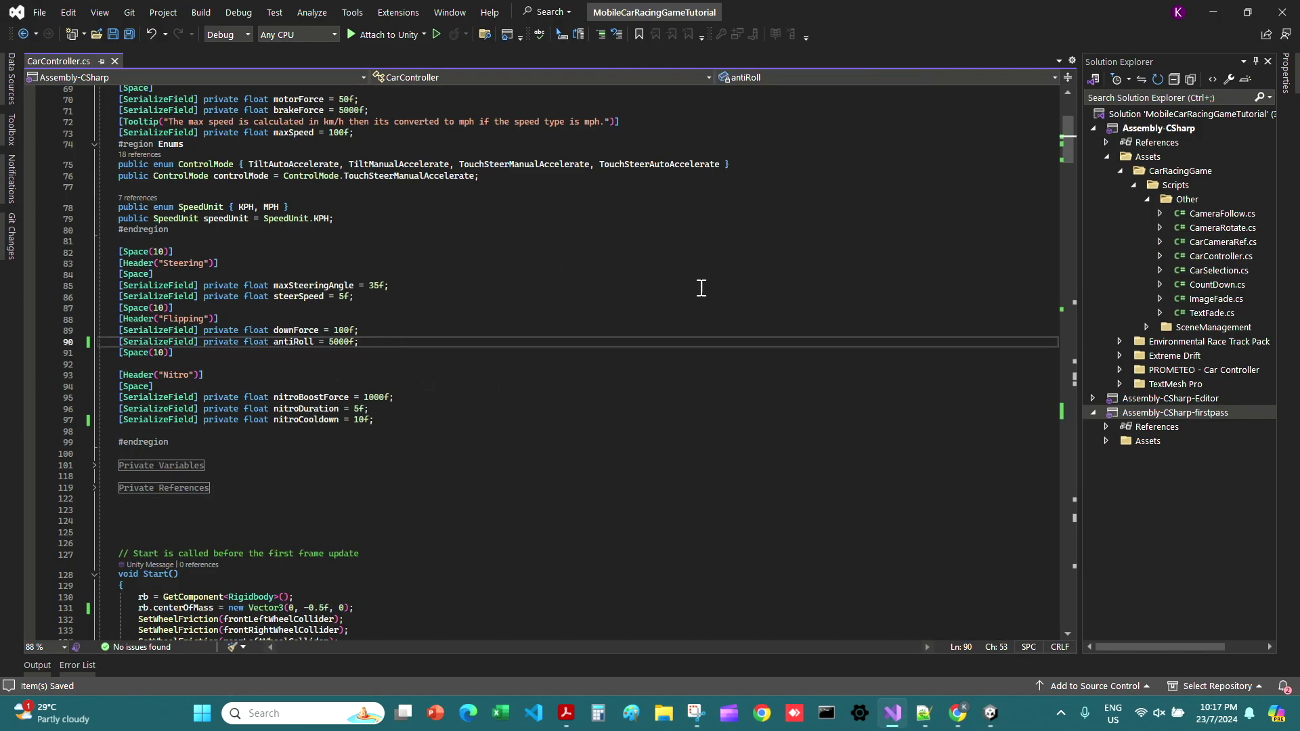
pyautogui.press('Return')
pyautogui.write('[SerializeField]')
pyautogui.press('Return')
pyautogui.press('BackSpace')
pyautogui.write('pr')
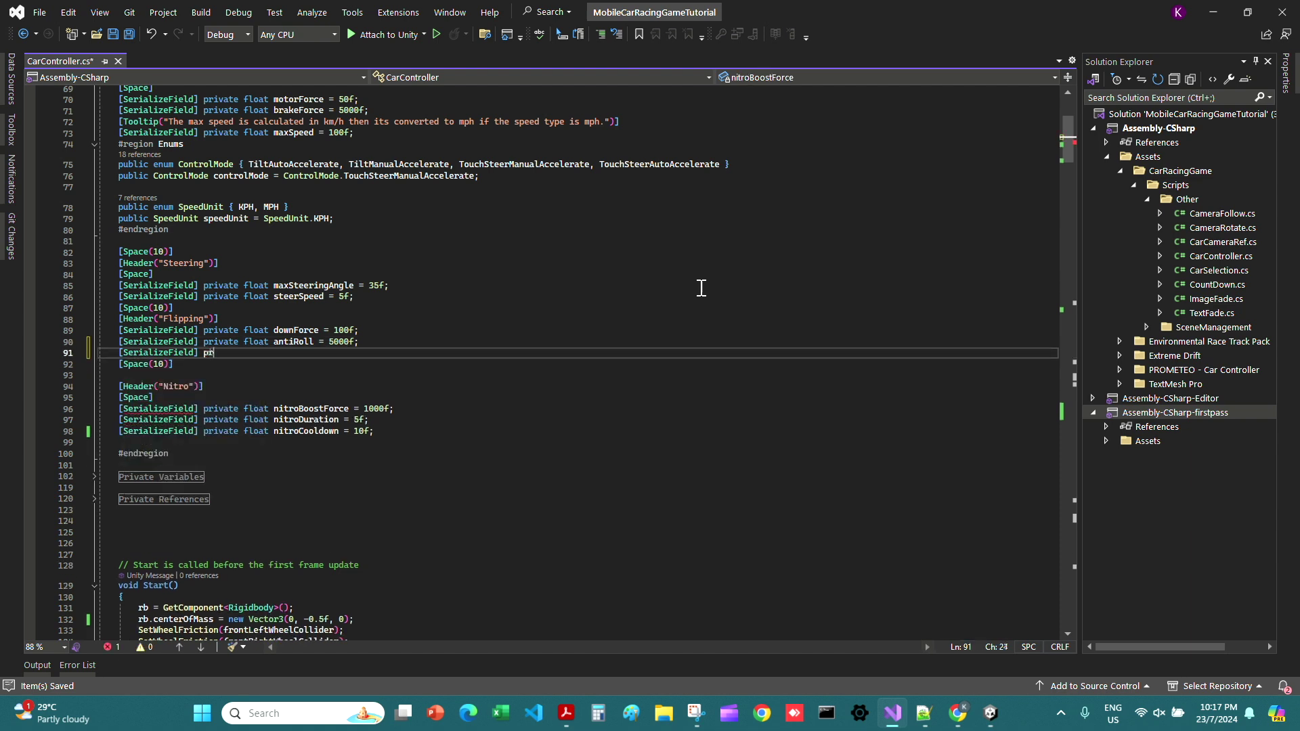
pyautogui.write('ivate float slipThreshold = 0.1;')
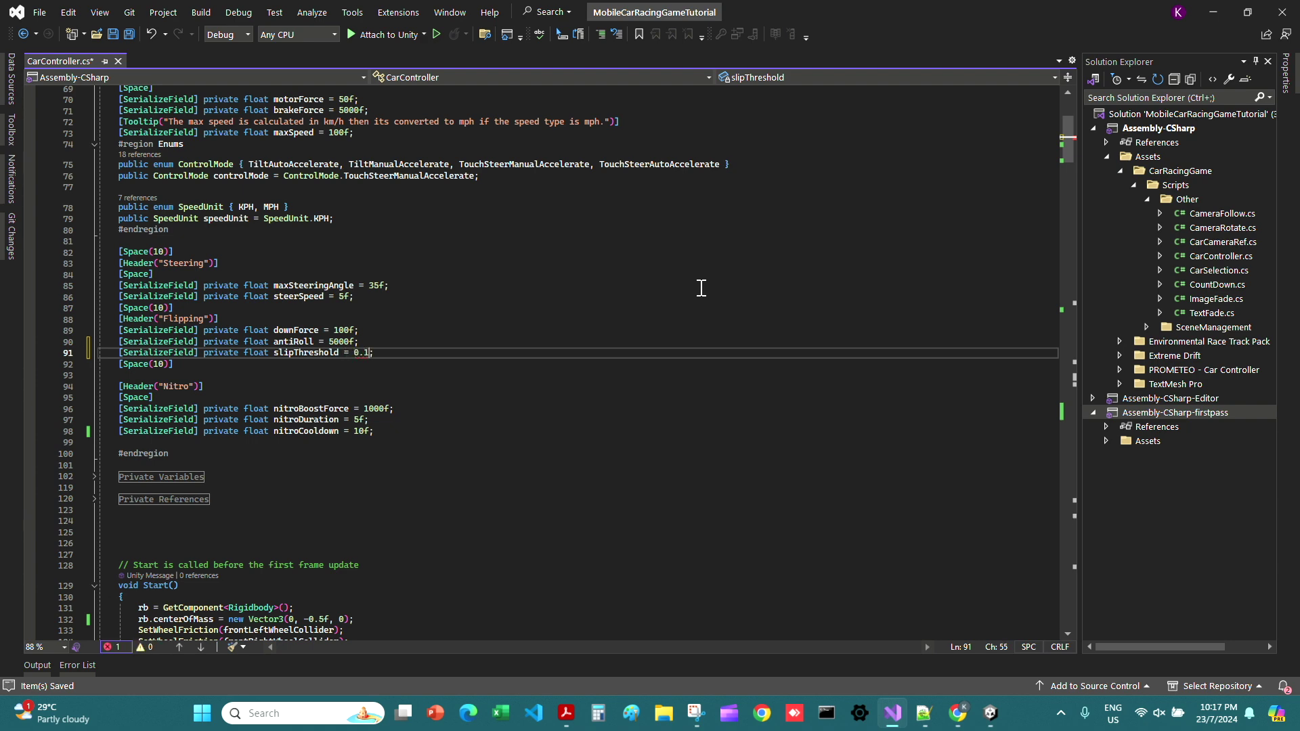
# Step: Add a "Wheel Settings" header attribute below the nitroCooldown variable, before the end of the region
pyautogui.scroll(-3, 696, 222)
pyautogui.click(795, 342)
pyautogui.press('Return')
pyautogui.press('Return')
pyautogui.press('Up')
pyautogui.write('[Header("Wheel Sett')
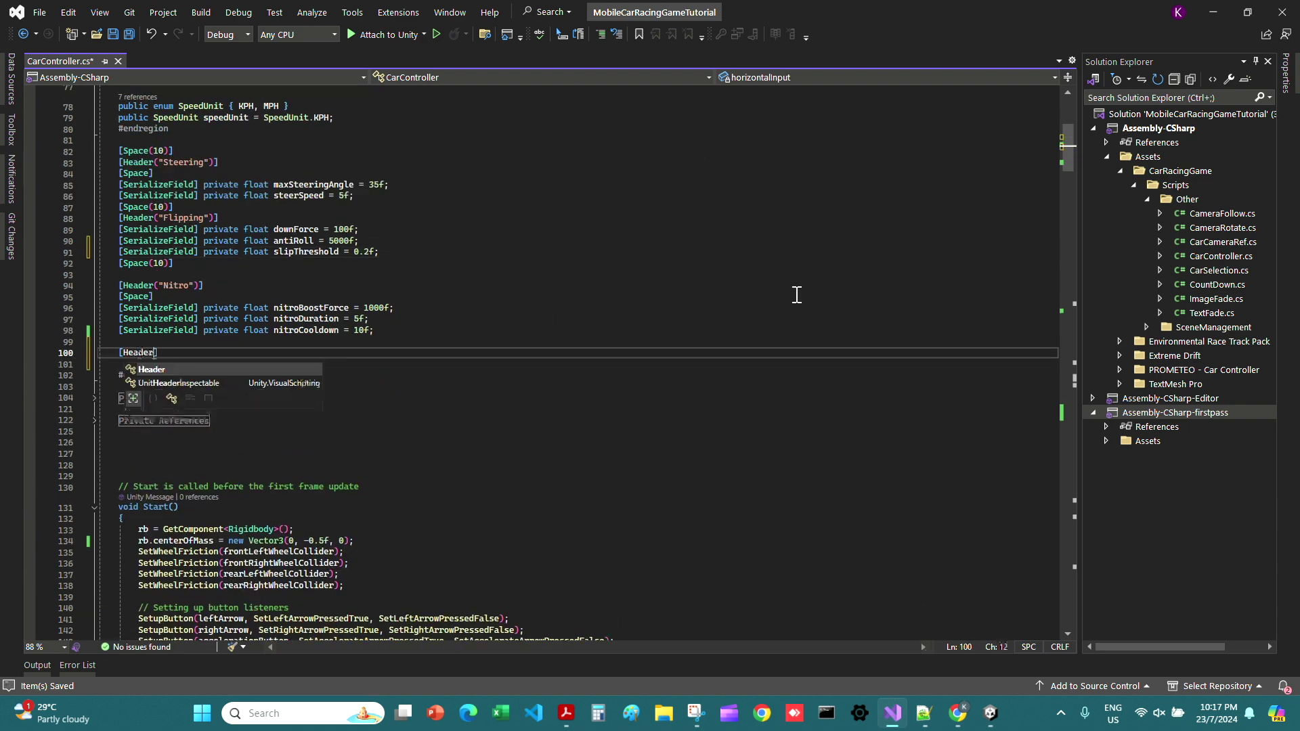
pyautogui.write('ings')
# Step: Put a [Space(10)] attribute above the "Wheel Settings" header, without a blank line before it, and a [Space] attribute below it
pyautogui.press('Up')
pyautogui.press('Return')
pyautogui.press('Tab')
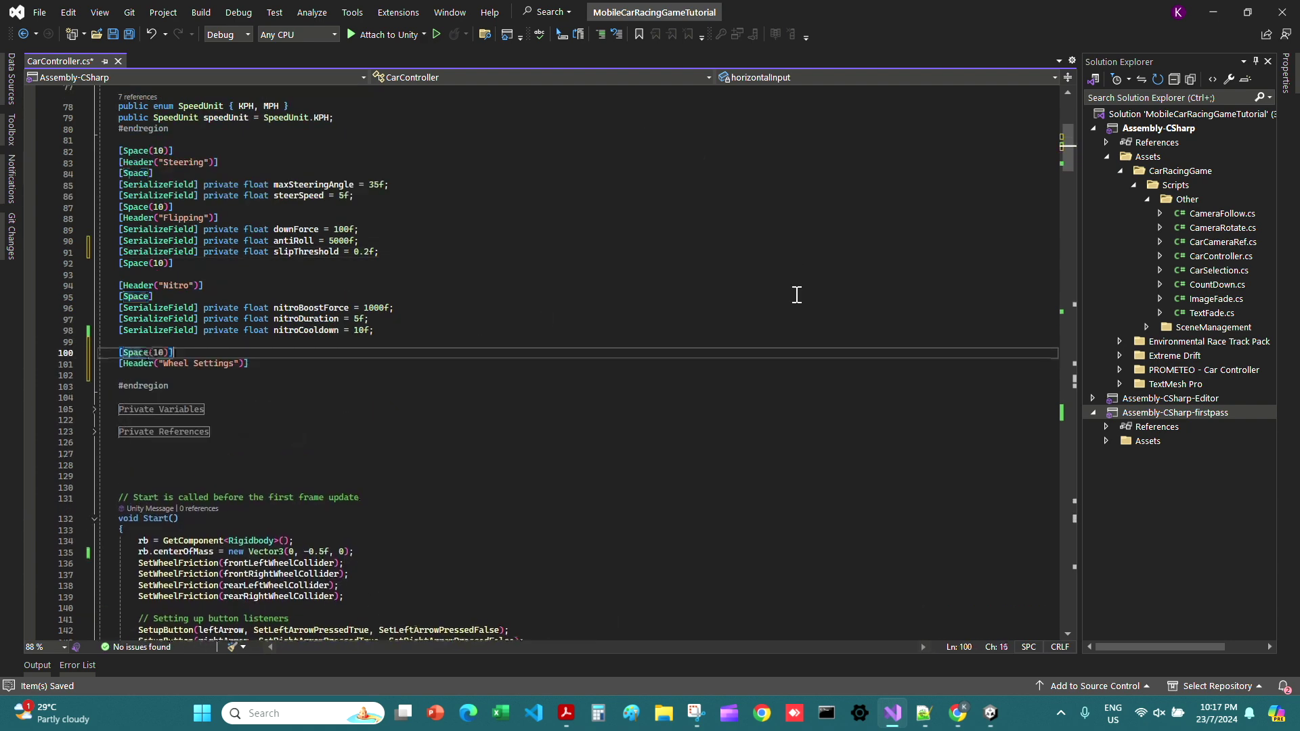
pyautogui.press('Up')
pyautogui.press('BackSpace')
pyautogui.press('Down')
pyautogui.press('Down')
pyautogui.press('Return')
pyautogui.press('Tab')
pyautogui.press('Return')
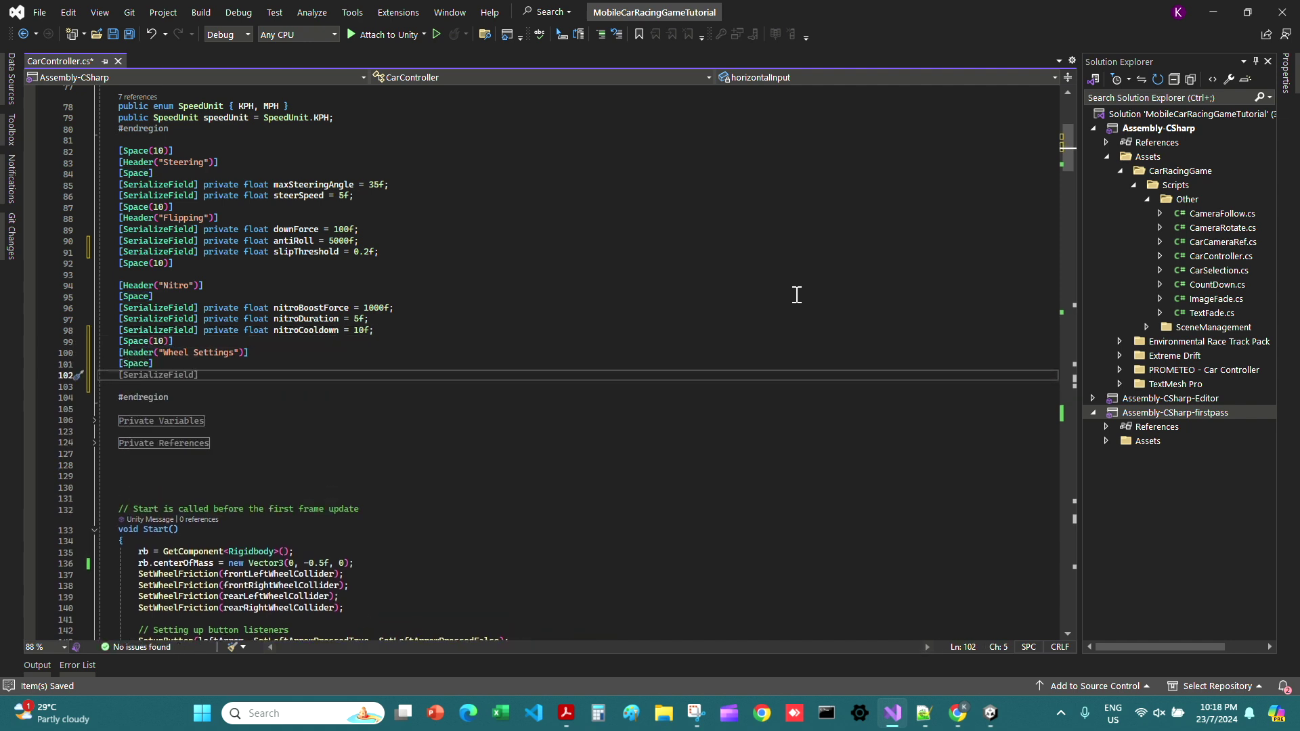
# Step: Add a "Forward Friction" header below the [Space] attribute and rename the "Wheel Settings" header to "Wheel Collider Settings"
pyautogui.write('[Header("Forward Fr')
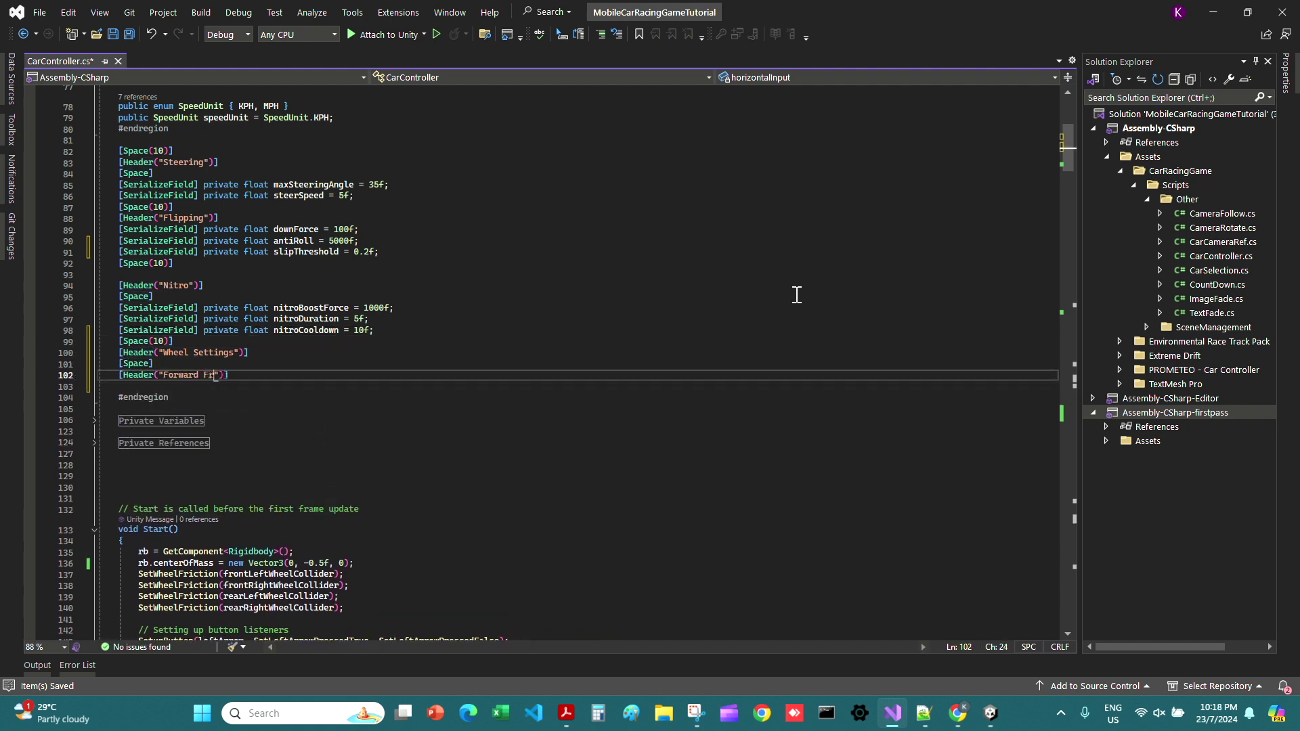
pyautogui.press('Up')
pyautogui.press('Up')
pyautogui.hotkey('ctrl', 'Left')
pyautogui.hotkey('ctrl', 'shift', 'Left')
pyautogui.press('Left')
pyautogui.press('Left')
pyautogui.write('Colli')
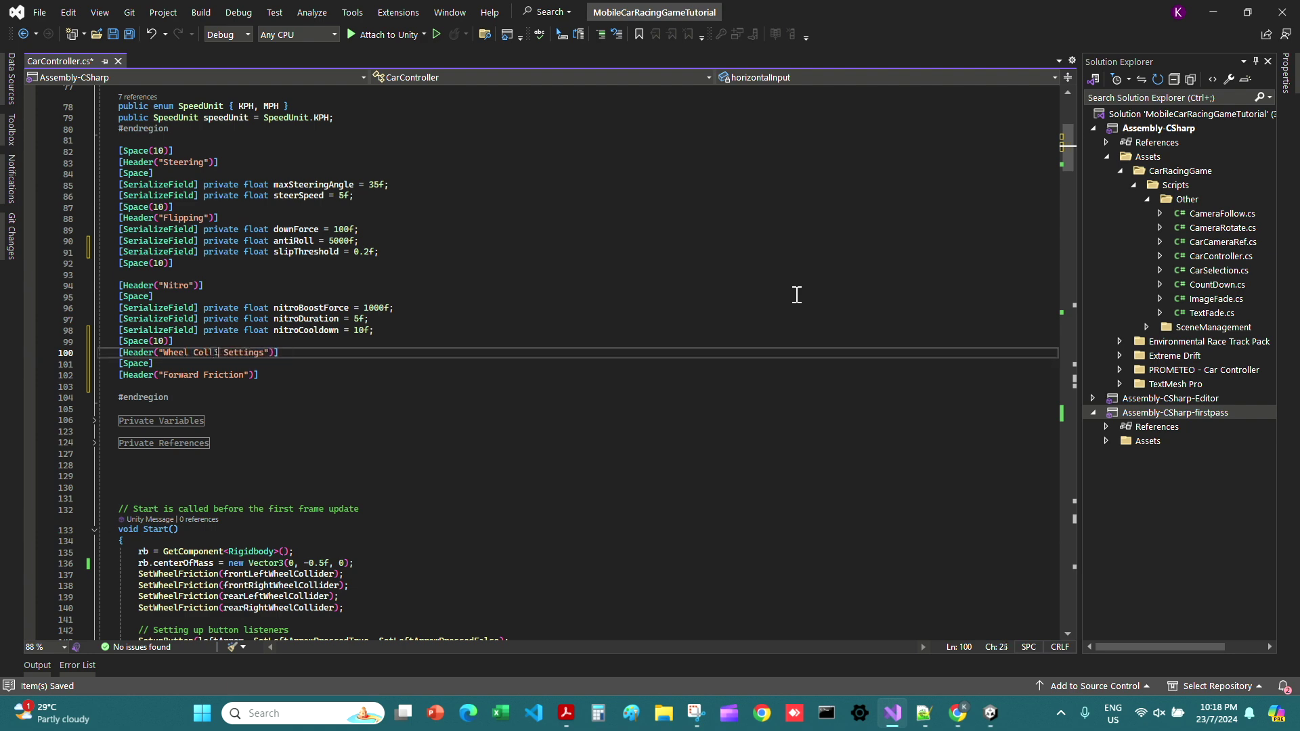
pyautogui.write('der')
# Step: Declare serialized private floats extremumSlip = 1f and extremumValue = 1f under the "Forward Friction" header
pyautogui.scroll(-3, 797, 295)
pyautogui.click(445, 273)
pyautogui.press('Return')
pyautogui.write('pr')
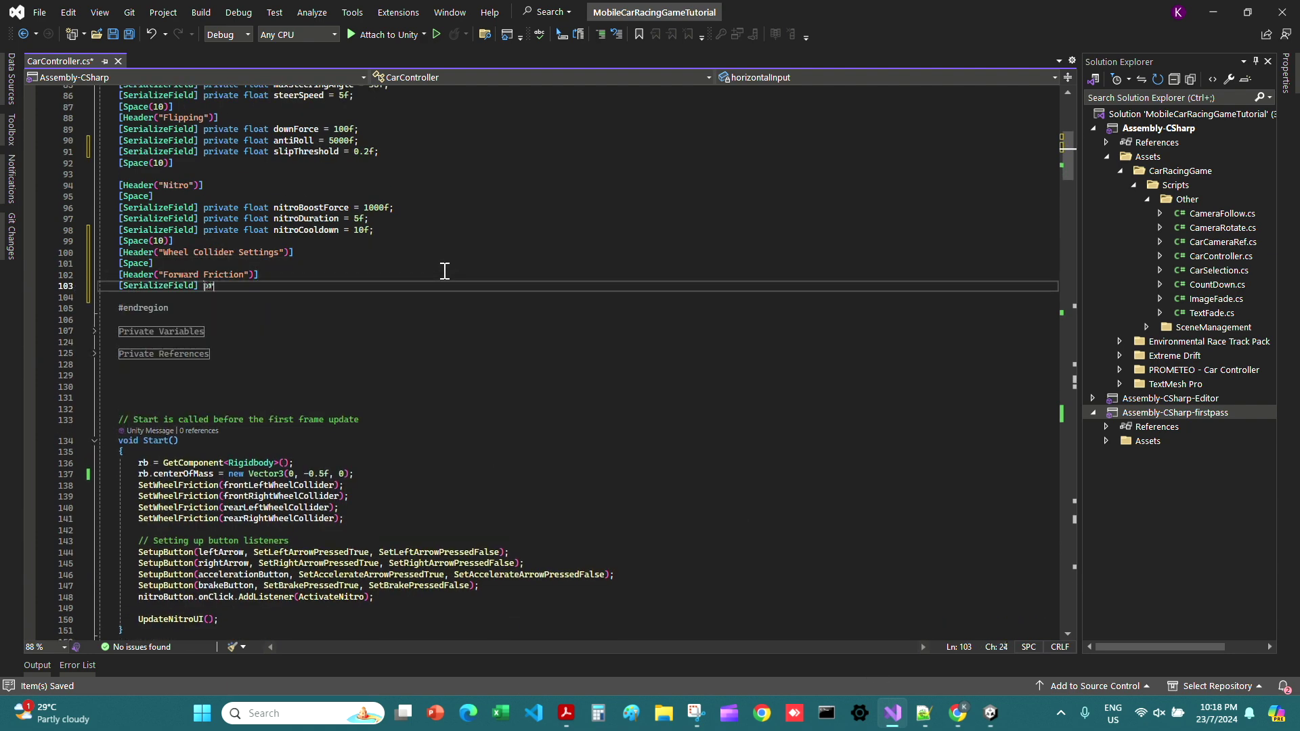
pyautogui.write('ivate float extremumSlip =')
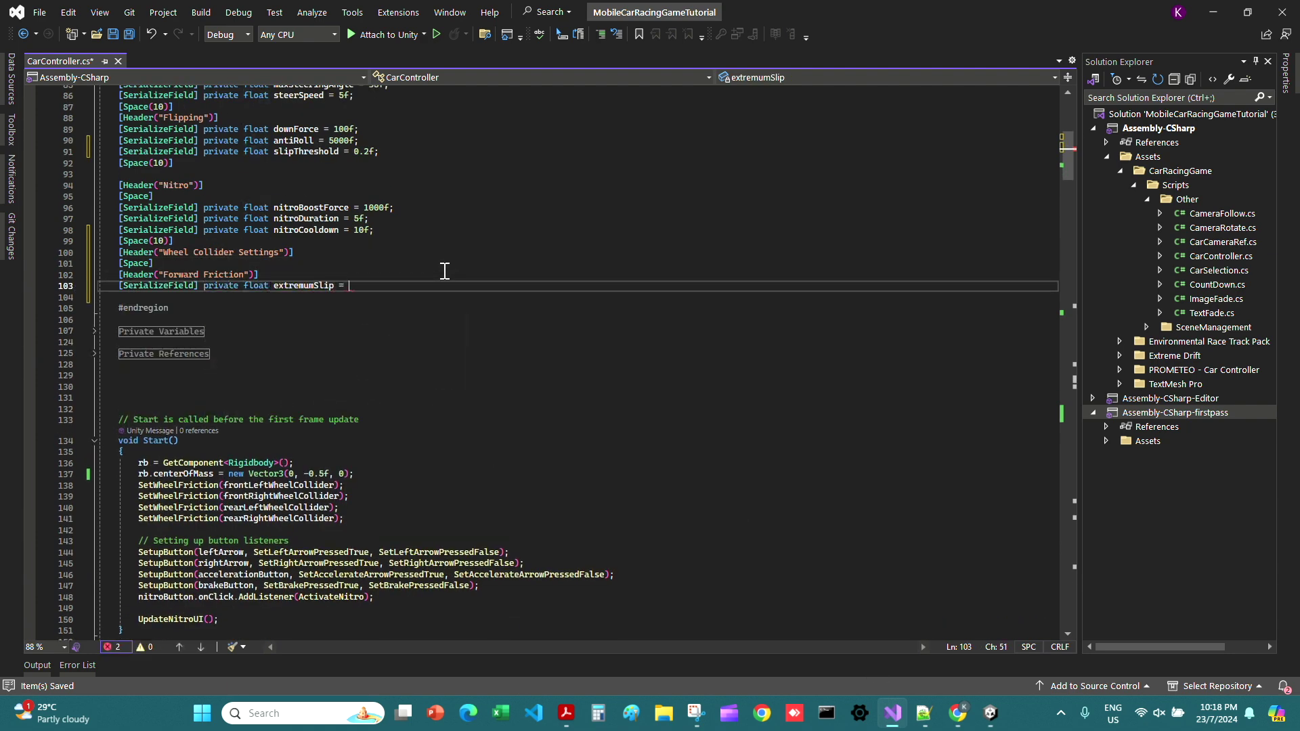
pyautogui.write(' 1f;')
pyautogui.press('Return')
pyautogui.write('[SerializeField] private float extremumValue = 1f;')
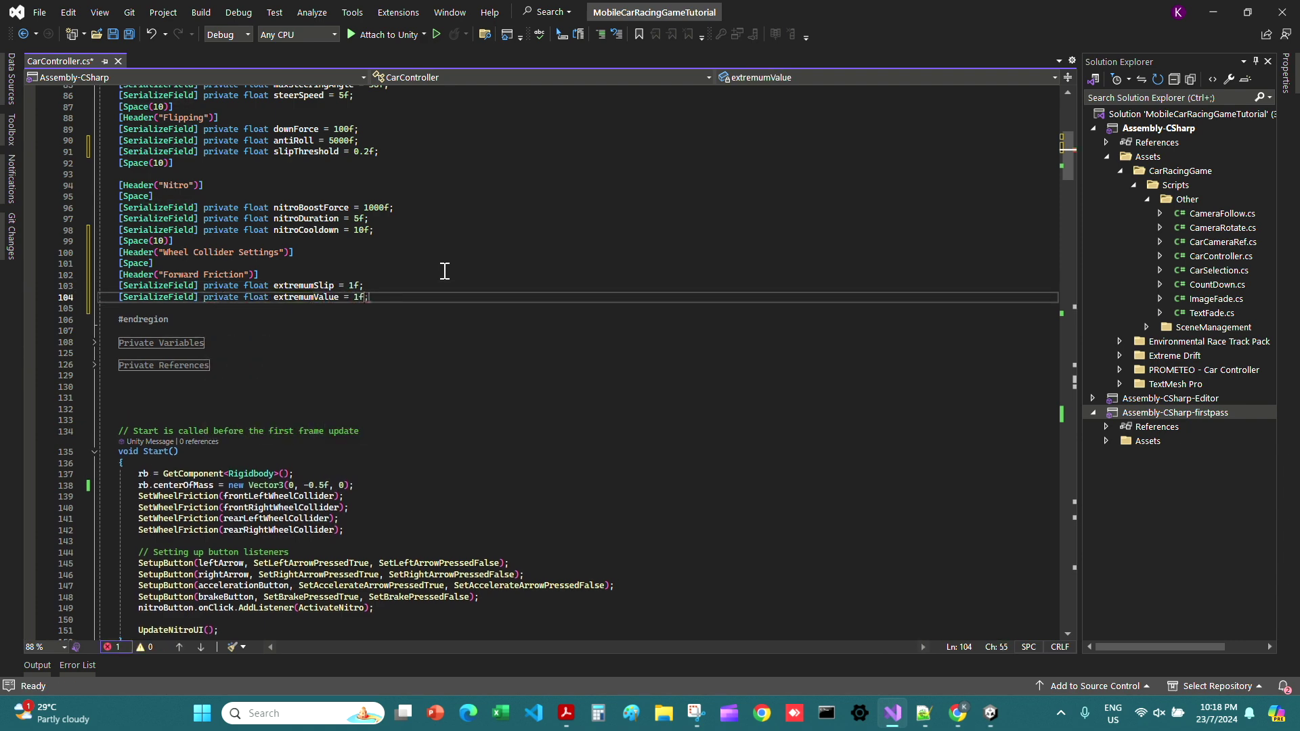
# Step: Declare serialized private floats asymptoteSlip, asymptoteValue and stiffness, each set to 1f, below extremumValue
pyautogui.press('Return')
pyautogui.write('[SerializeField] private float asympt')
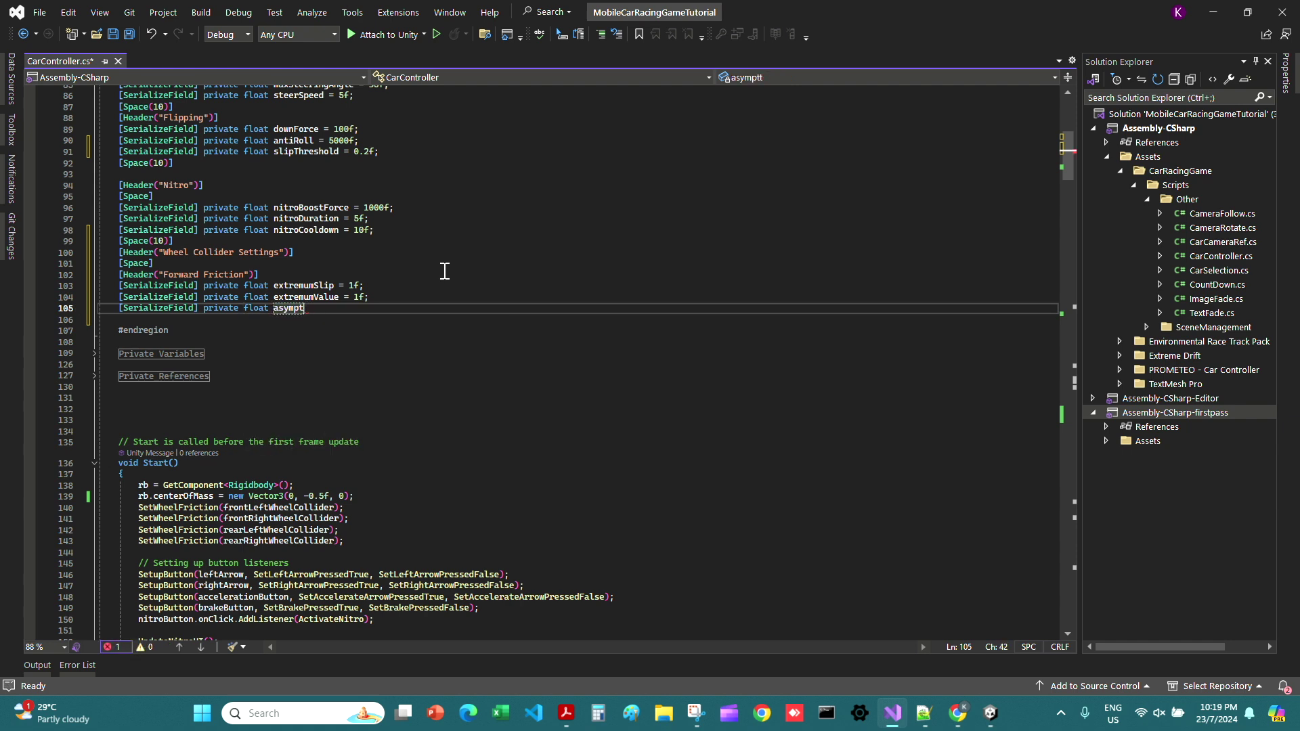
pyautogui.write('oteSlip =')
pyautogui.press('Tab')
pyautogui.press('Return')
pyautogui.write('[SerializeField] pri')
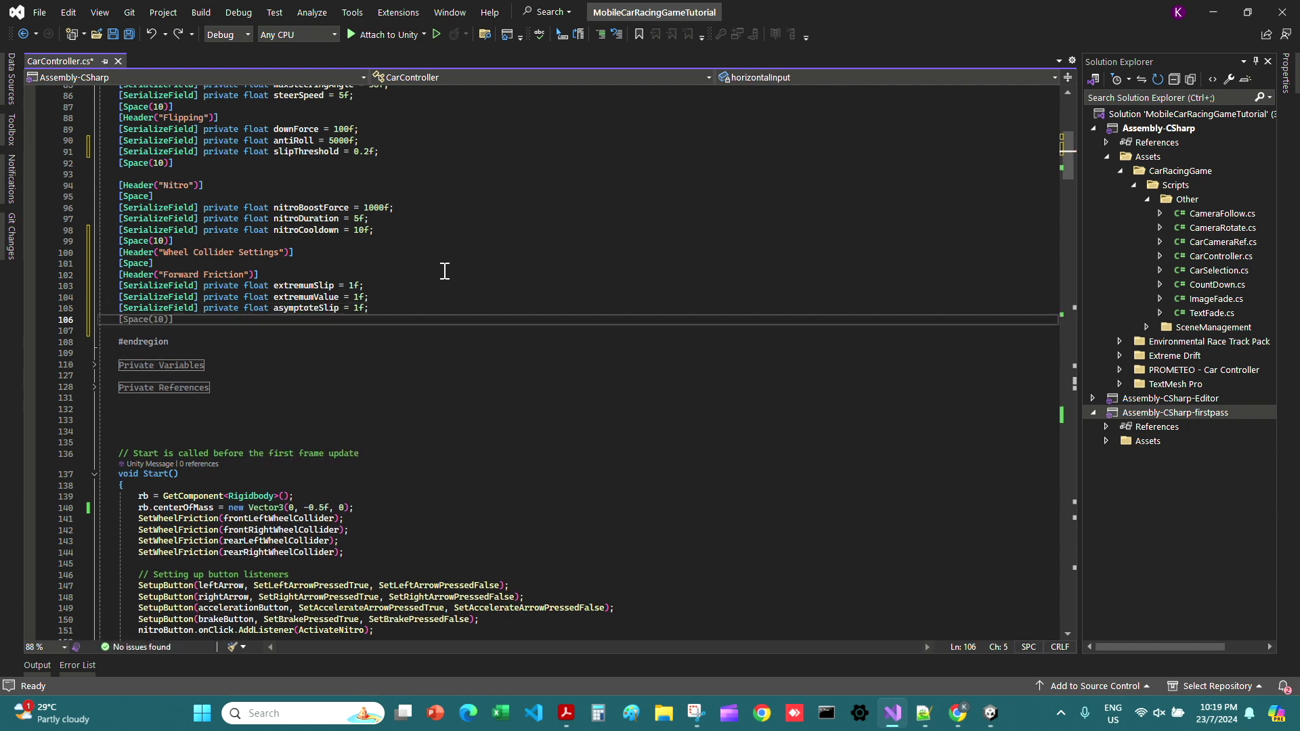
pyautogui.write('vate float asymptoteValue')
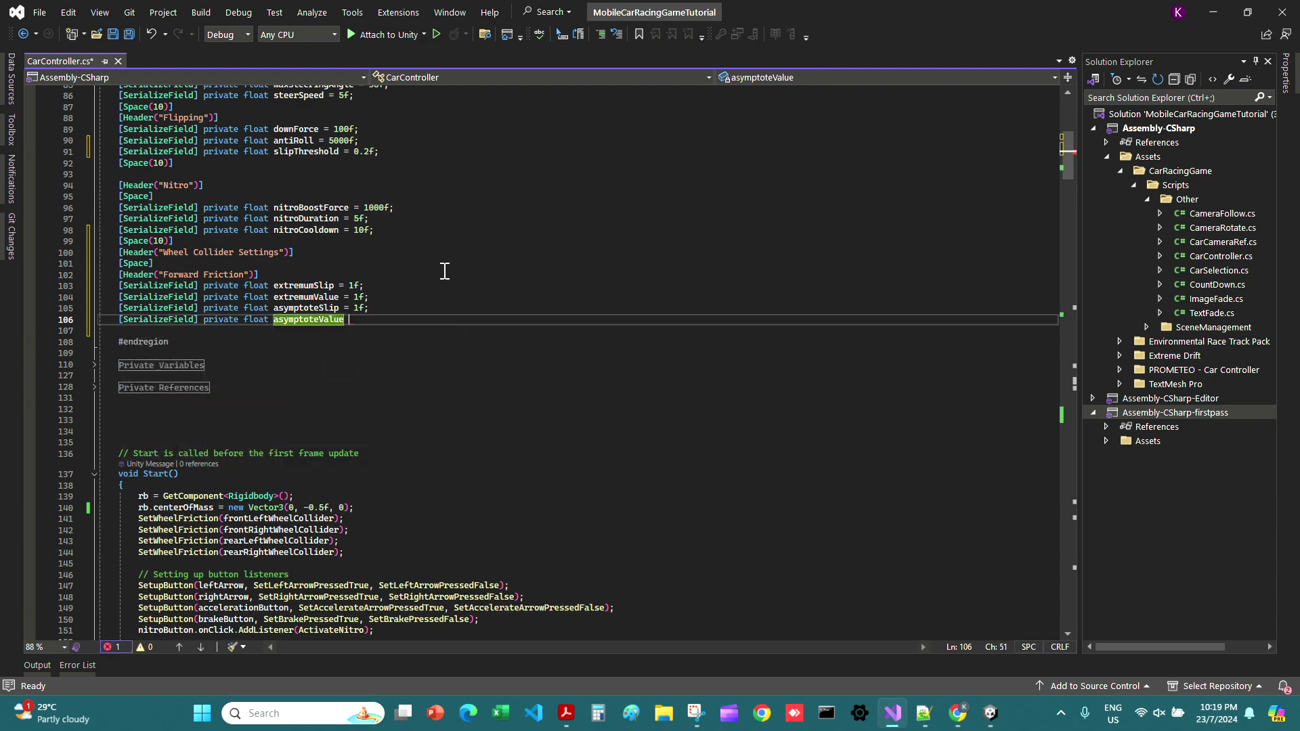
pyautogui.press('Tab')
pyautogui.press('Return')
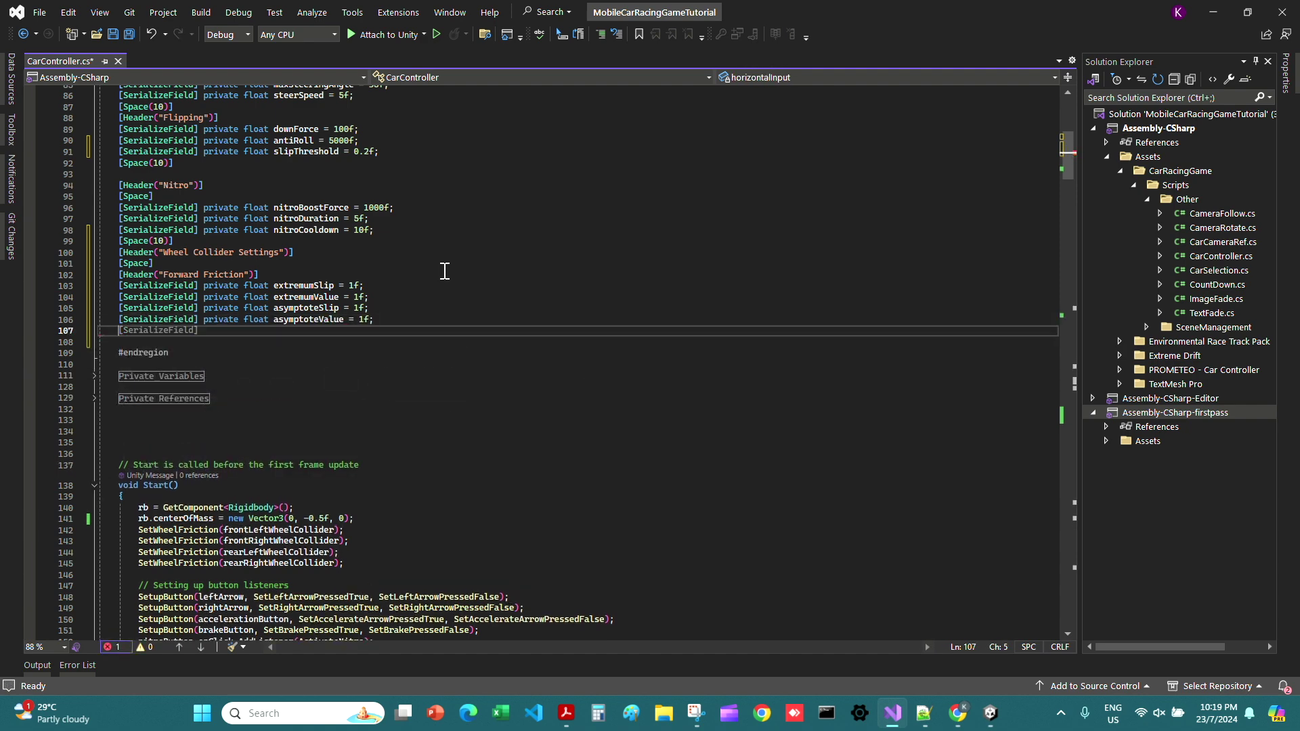
pyautogui.write('[SerializeField] private float stiffness = 1f;')
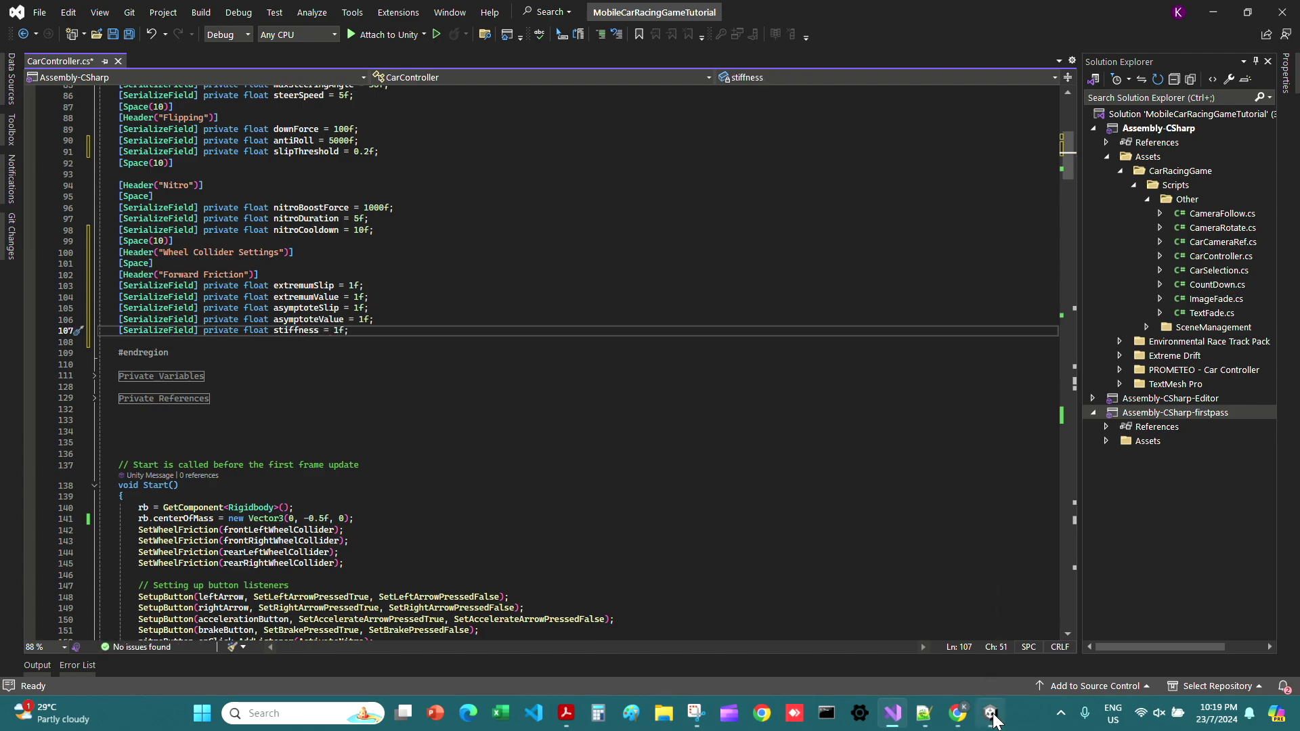
# Step: Switch to Unity, inspect the default friction settings on a temporary Wheel Collider object, delete that object and return to Visual Studio
pyautogui.click(992, 713)
pyautogui.rightClick(726, 232)
pyautogui.click(779, 421)
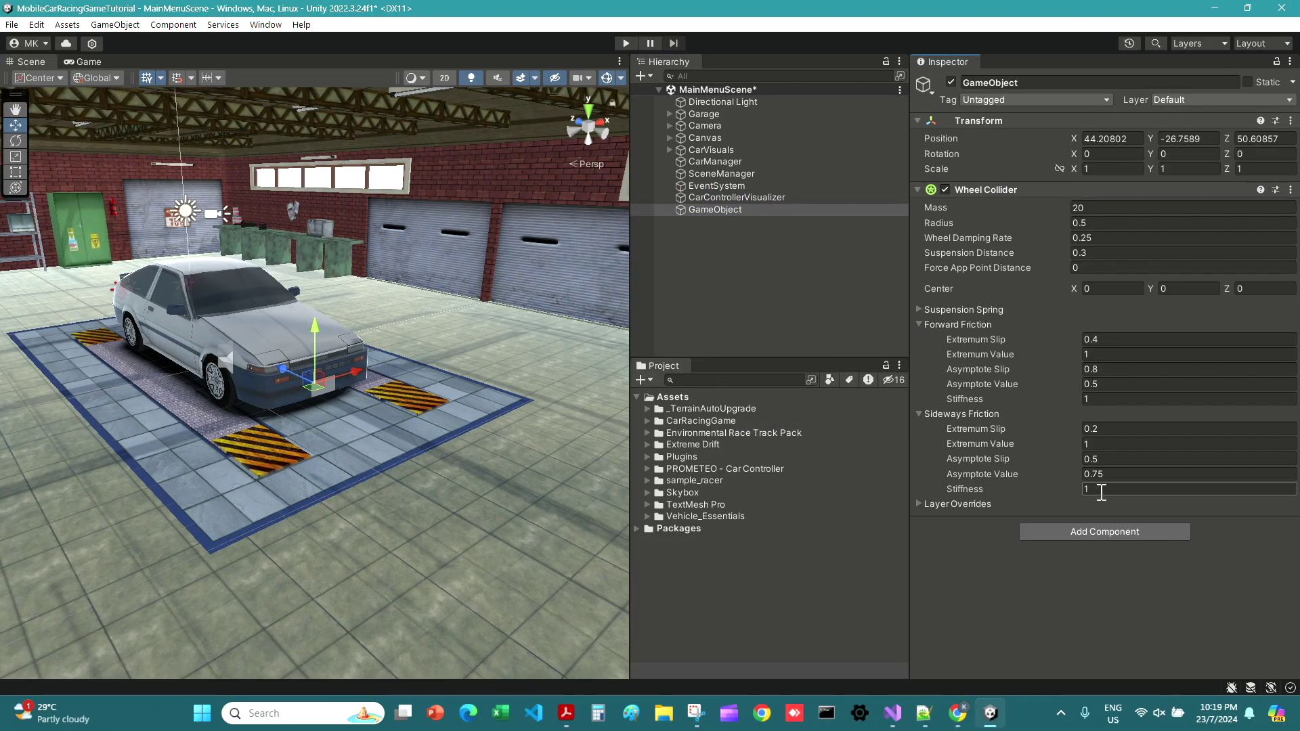
pyautogui.click(1108, 399)
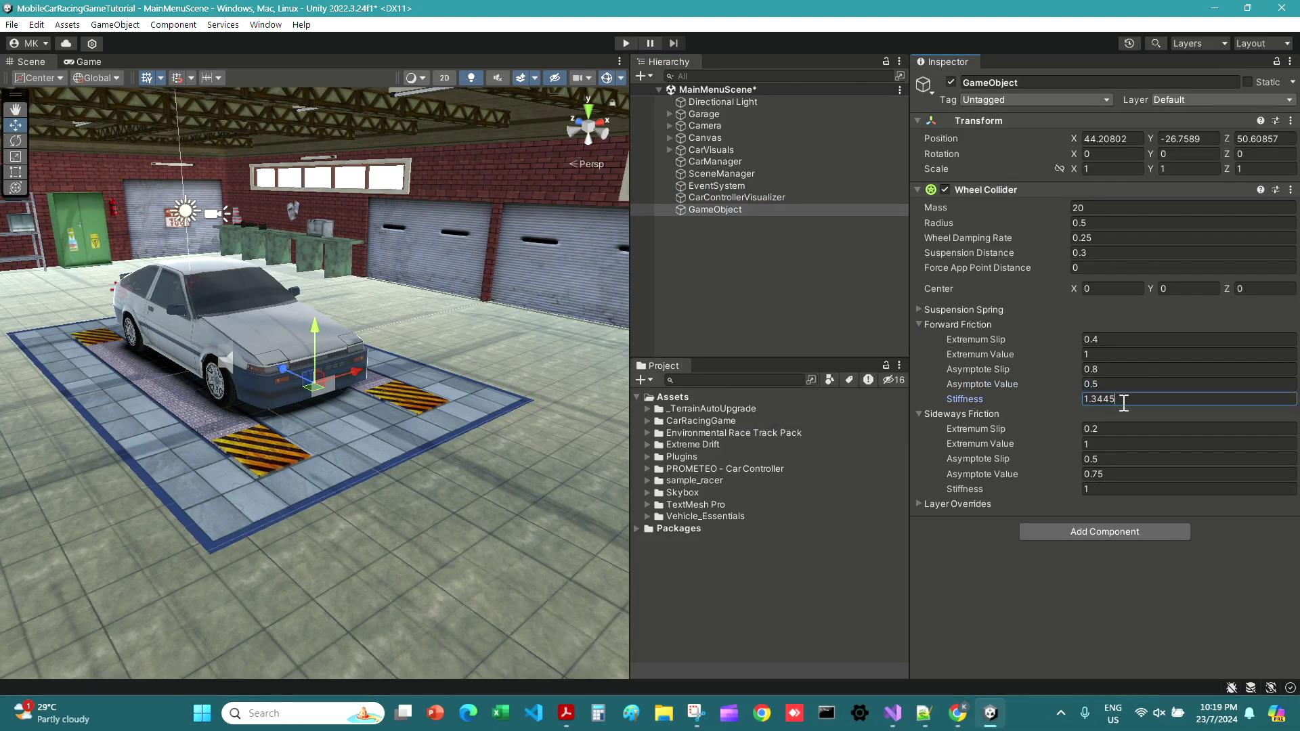
pyautogui.write('1')
pyautogui.click(677, 212)
pyautogui.press('Delete')
pyautogui.click(697, 197)
pyautogui.click(892, 713)
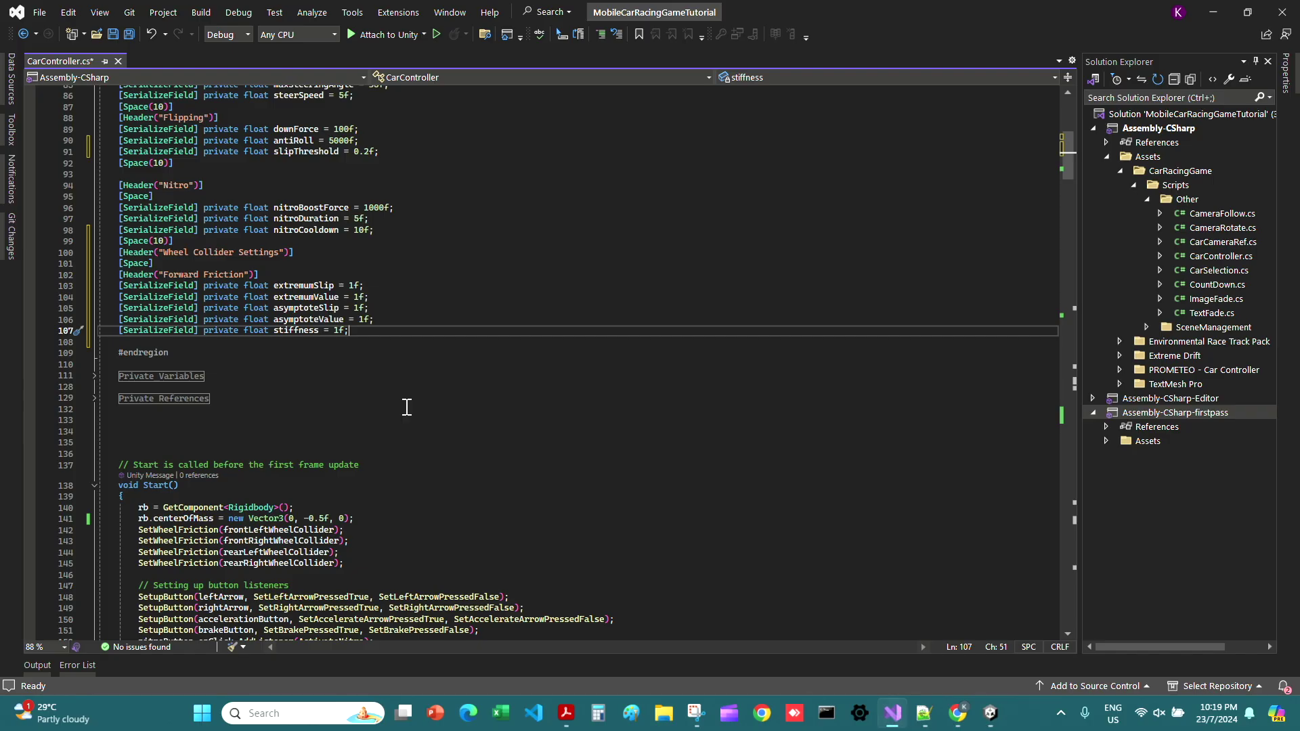
pyautogui.moveTo(892, 713); pyautogui.dragTo(707, 730)
# Step: Set the default of the forward friction stiffness variable to 2f
pyautogui.press('Left')
pyautogui.press('Left')
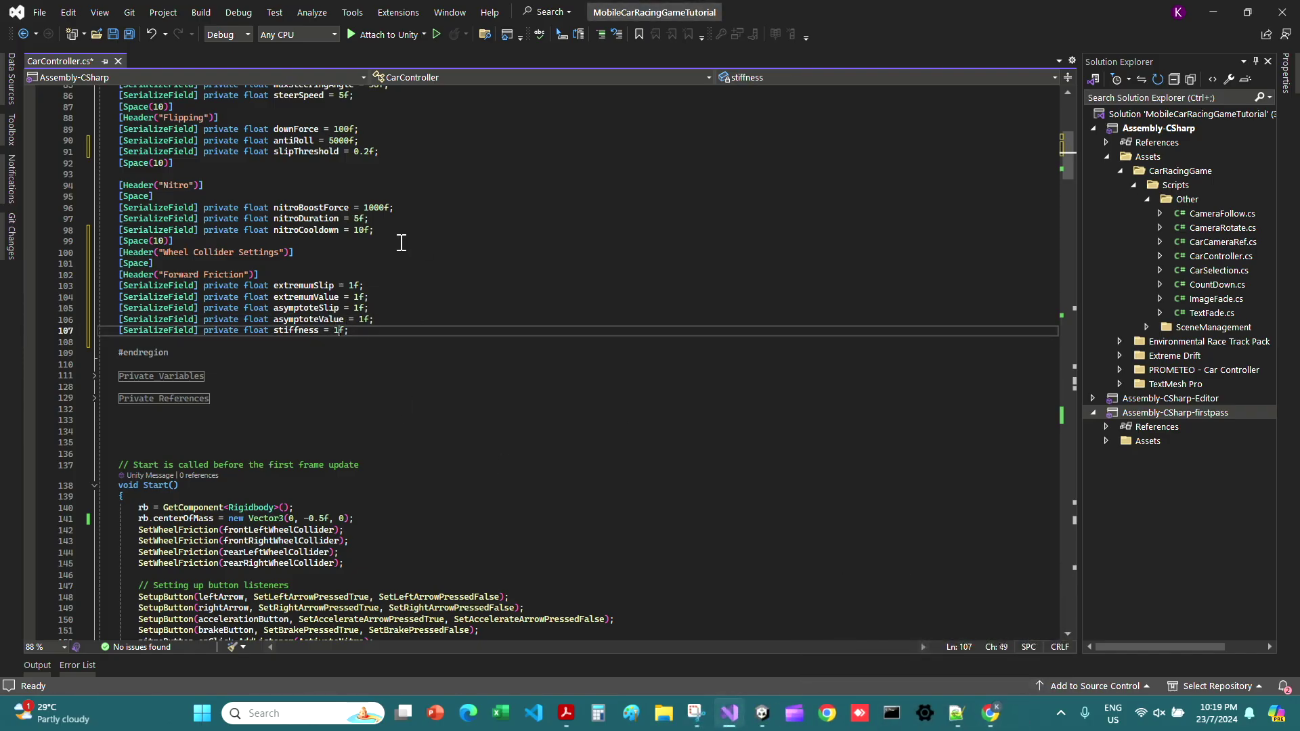
pyautogui.press('End')
# Step: Add a [Space] attribute and a "SideWays Friction" header below stiffness, with a serialized private float declaration started beneath them
pyautogui.press('Return')
pyautogui.write('[Space]')
pyautogui.press('Return')
pyautogui.write('[SerializeField]')
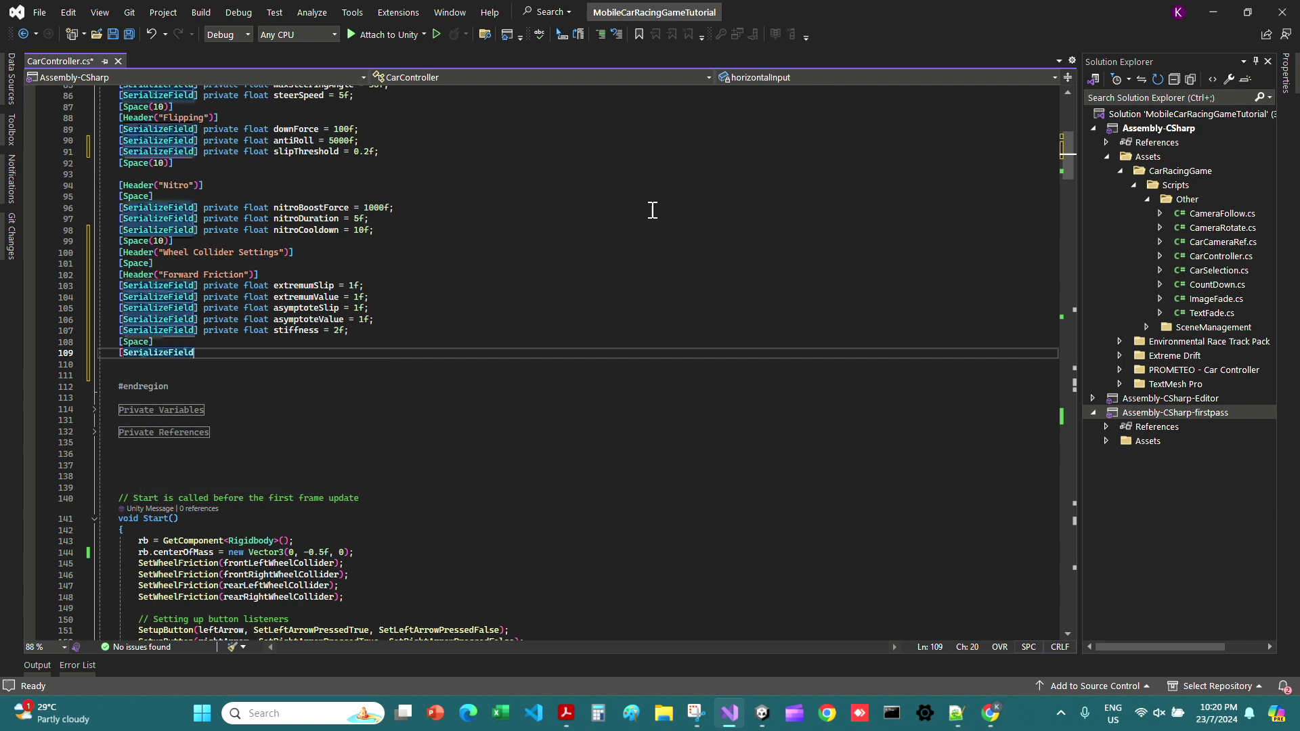
pyautogui.press('Insert')
pyautogui.write('private float side')
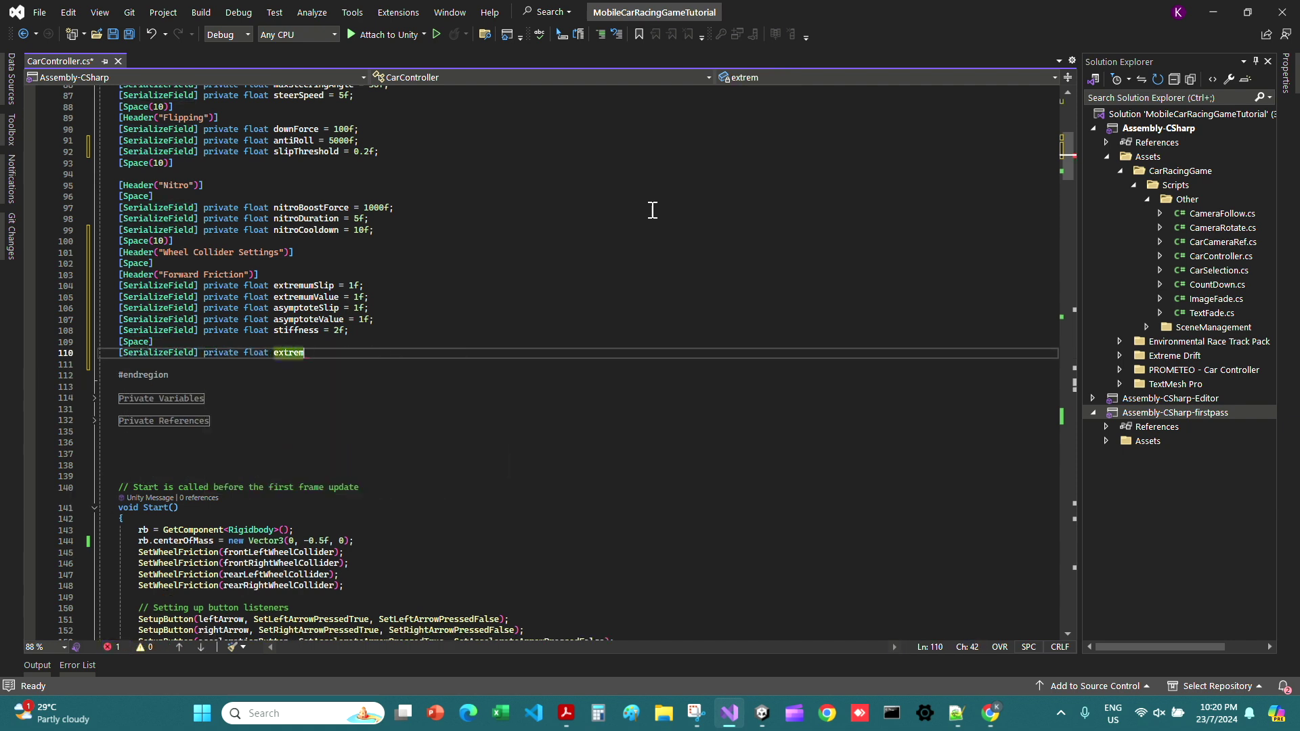
pyautogui.press('Up')
pyautogui.press('Return')
pyautogui.write('[Header(')
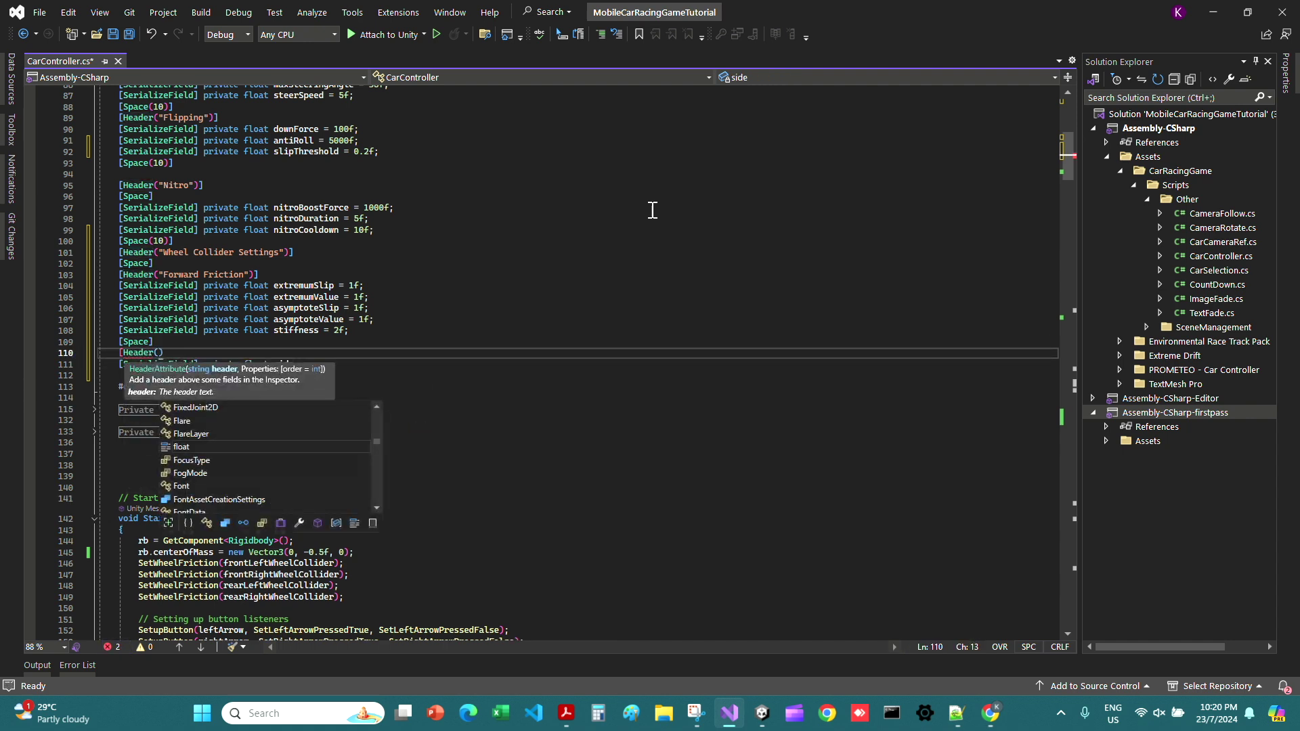
pyautogui.press('Insert')
pyautogui.press('Right')
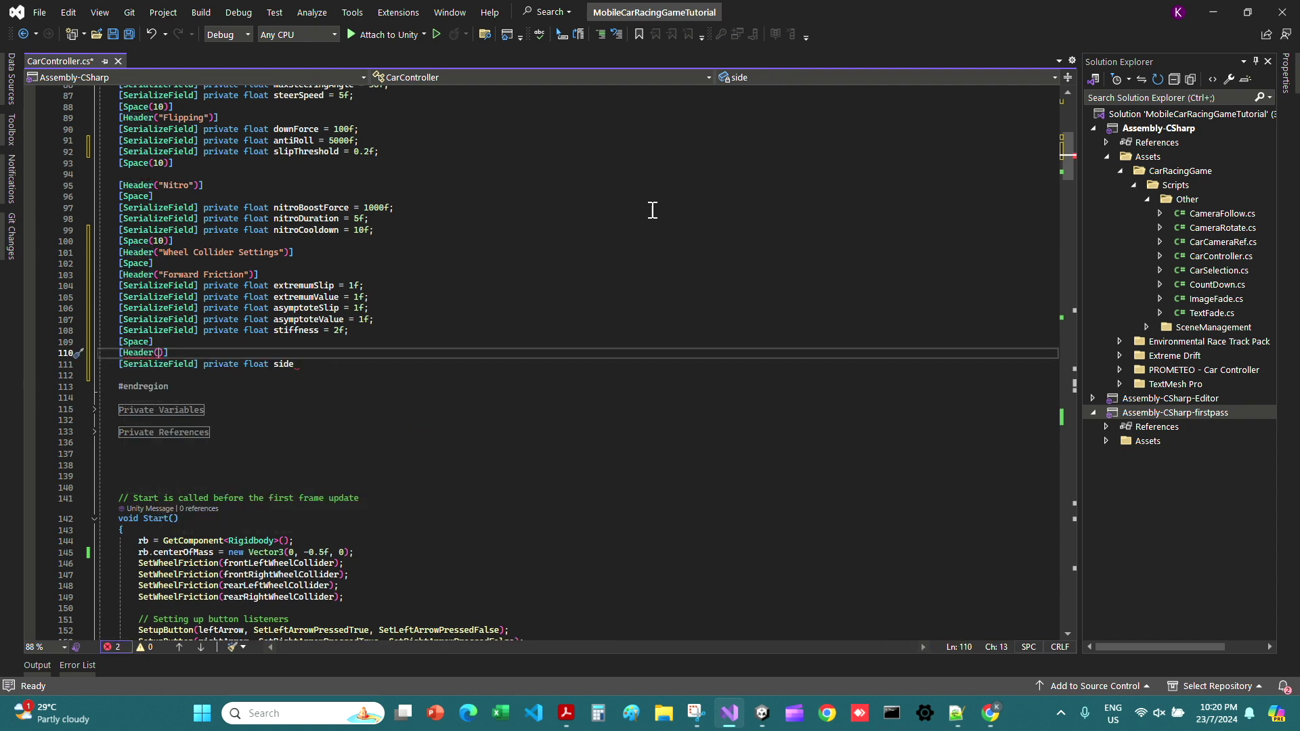
pyautogui.write(')')
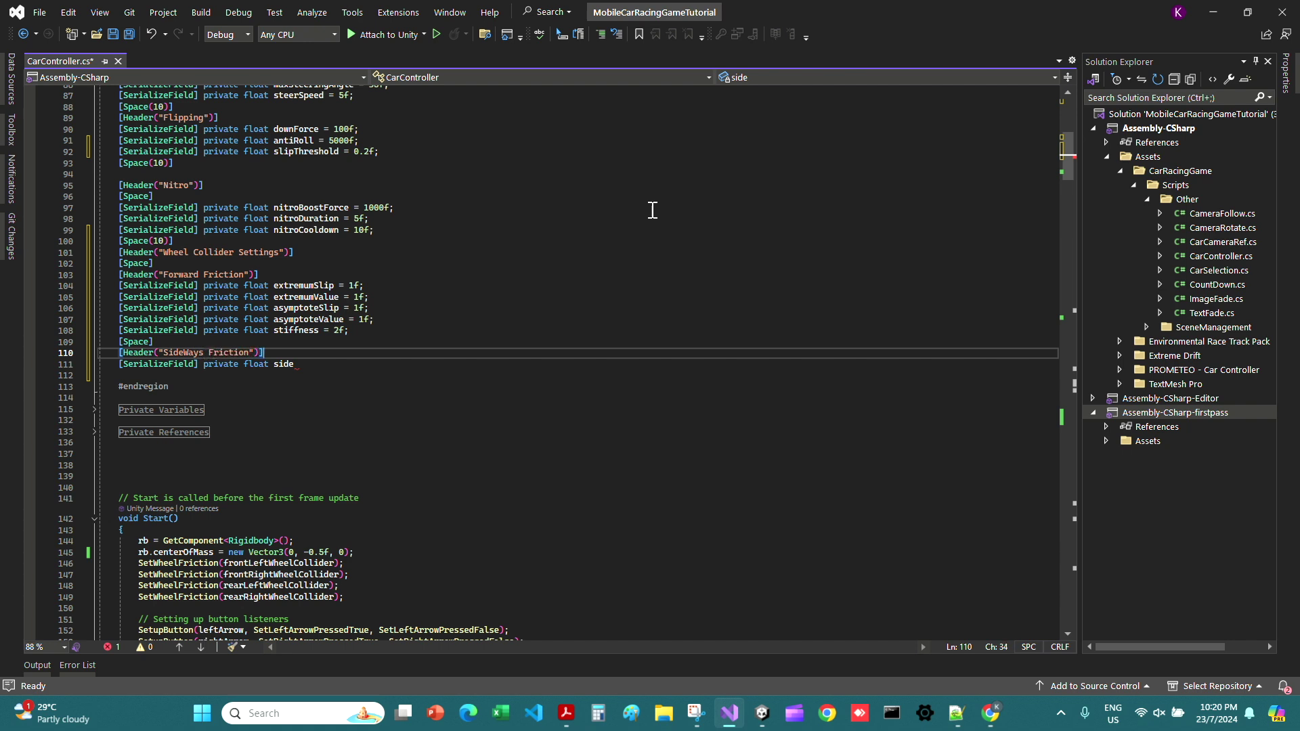
# Step: Declare serialized private floats sideExtrememSlip = 0.2f and sideExtremumValue = 1f under the "SideWays Friction" header
pyautogui.click(298, 361)
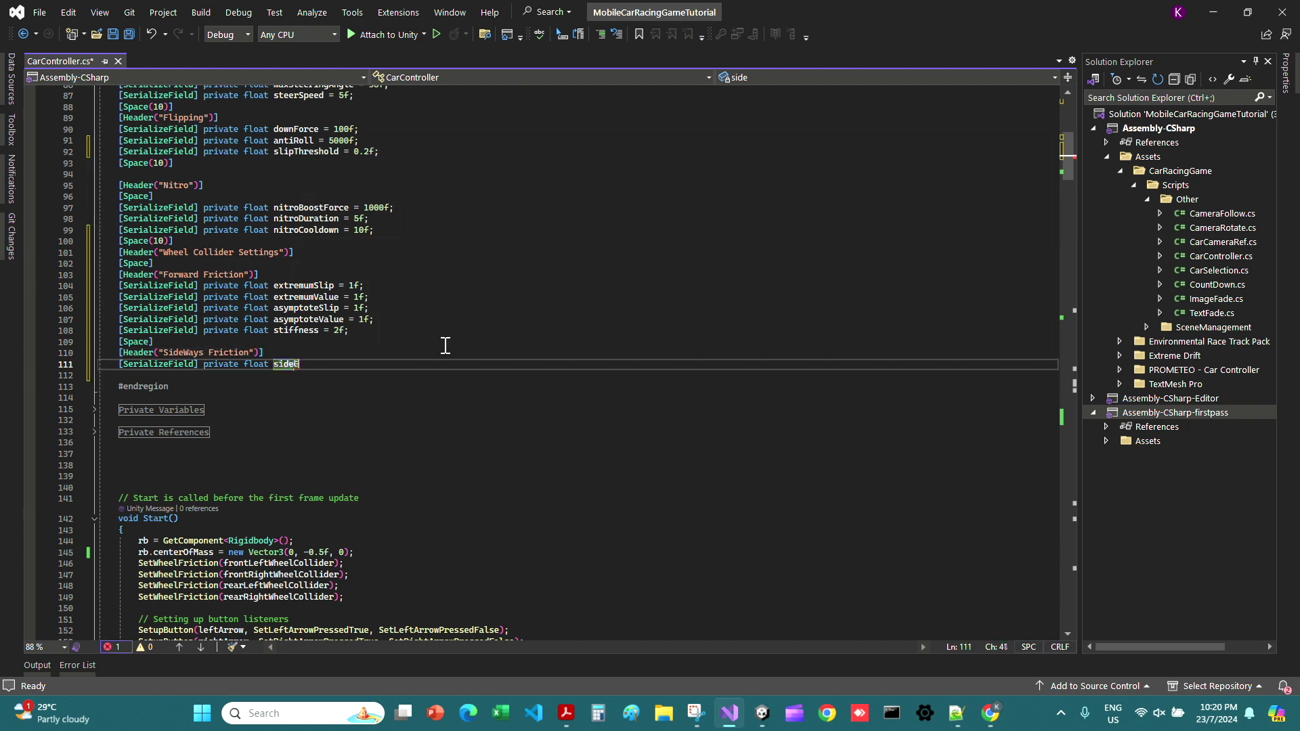
pyautogui.write('ExtrememSlip = 0.2f;')
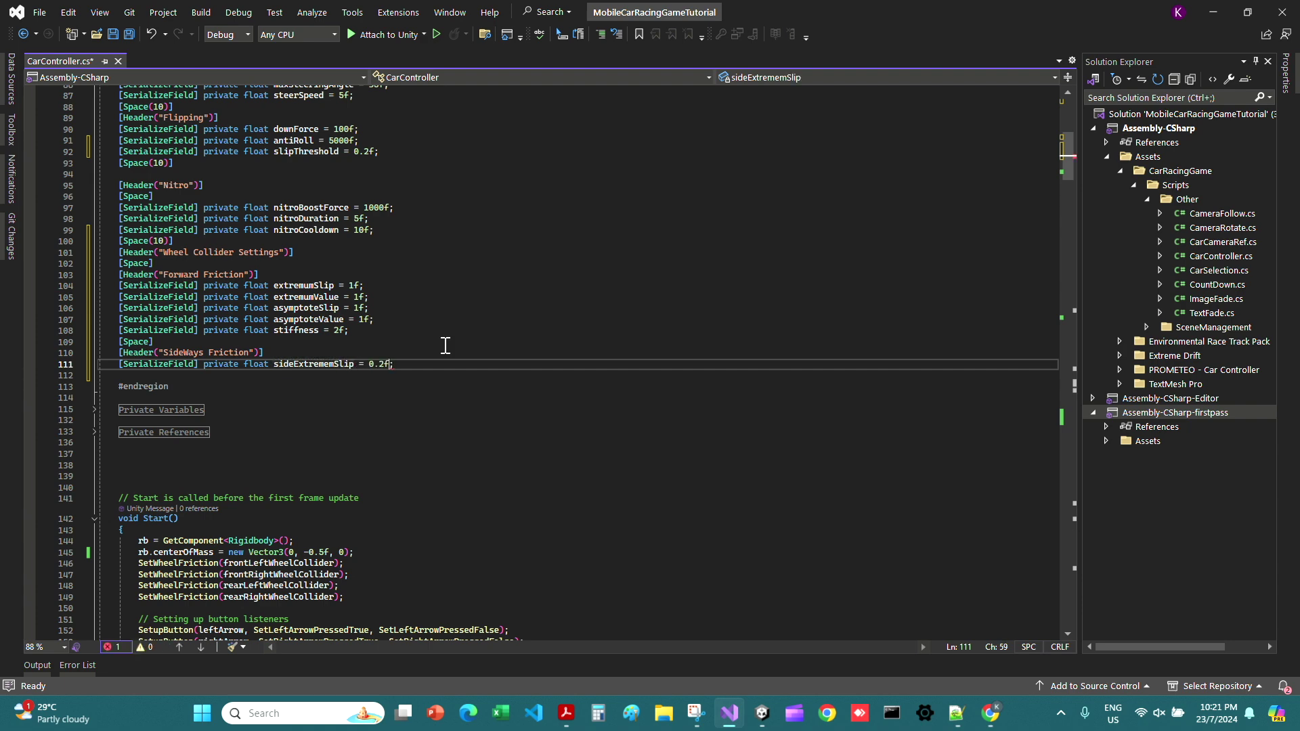
pyautogui.press('Return')
pyautogui.write('[SerializeField] private float sideExtr')
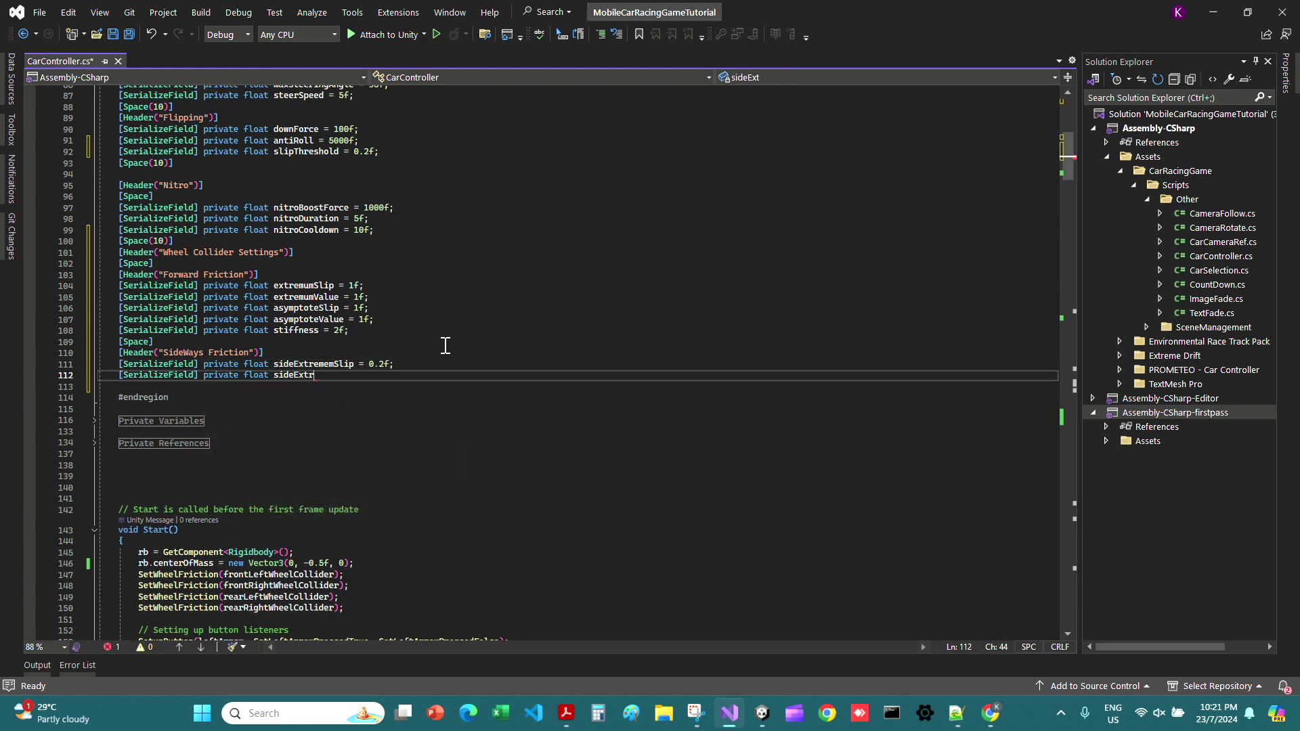
pyautogui.write('emumValue = 1f;')
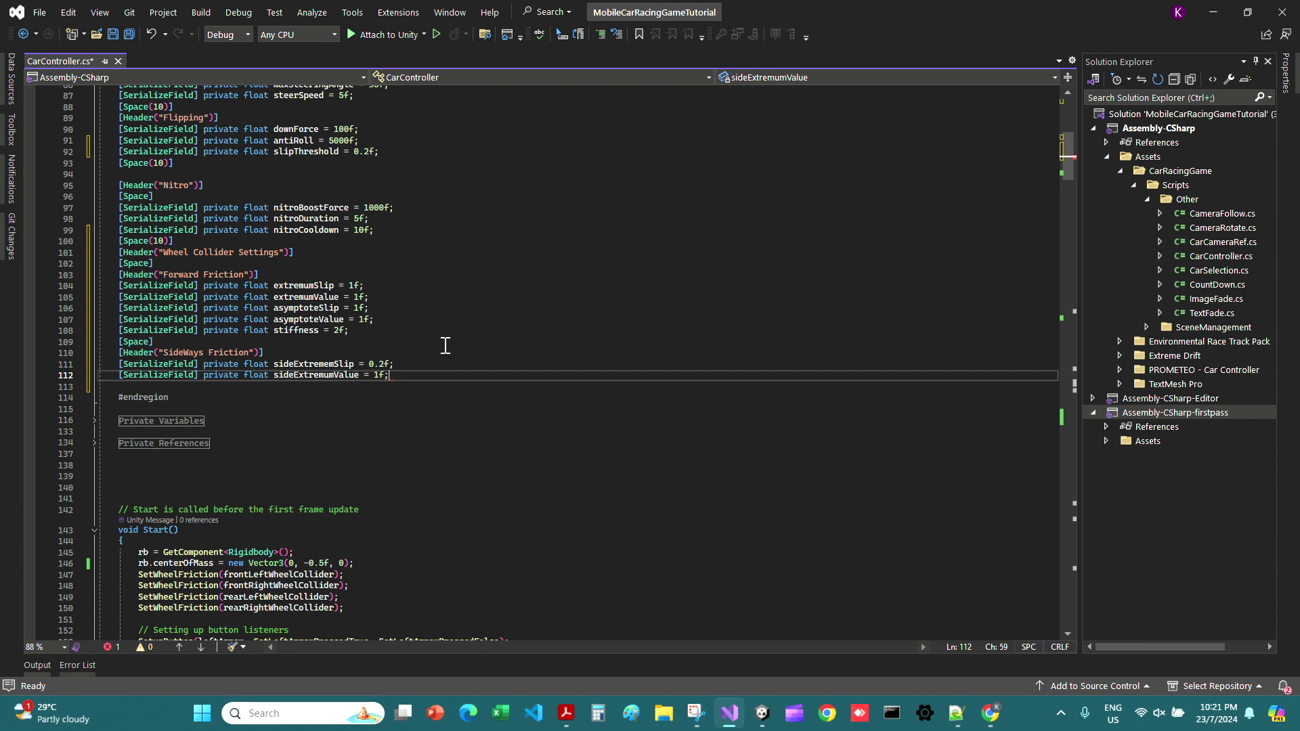
# Step: Declare serialized private floats sideAsymptoteSlip = 0.5f, sideAsymptoteValue = 0.75f and sideStiffness = 2f below sideExtremumValue
pyautogui.press('Return')
pyautogui.write('[SerializeField] private float sideAsymptoteSlip = 0.5')
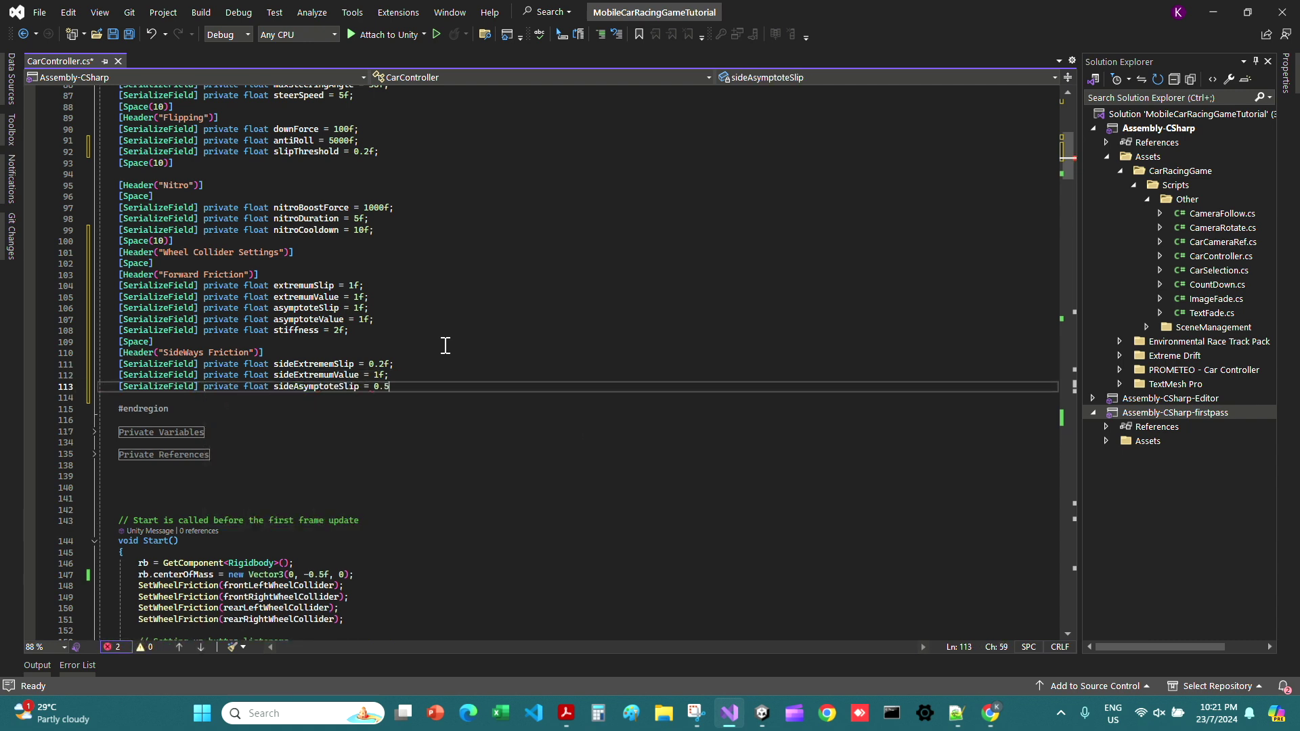
pyautogui.write('f;')
pyautogui.press('Return')
pyautogui.write('[SerializeField] private flare')
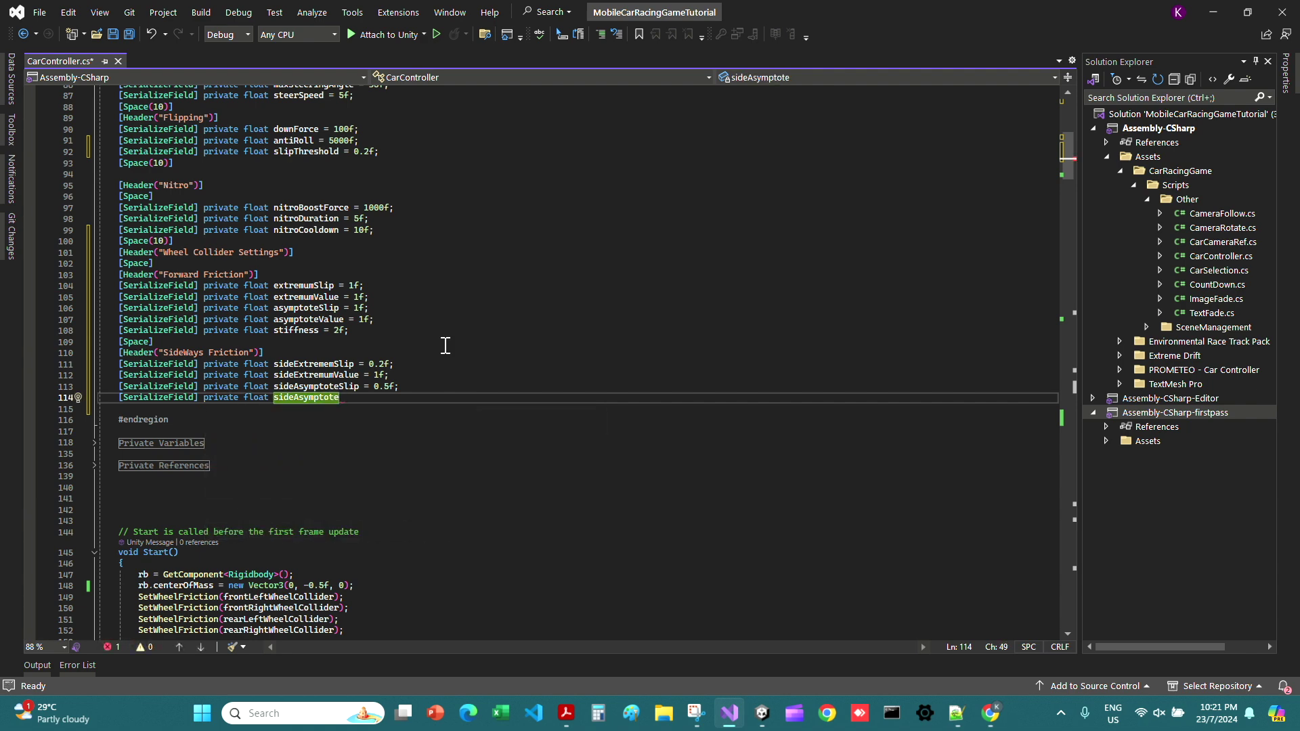
pyautogui.press('Return')
pyautogui.write('[SerializeField] private float sideStiffness')
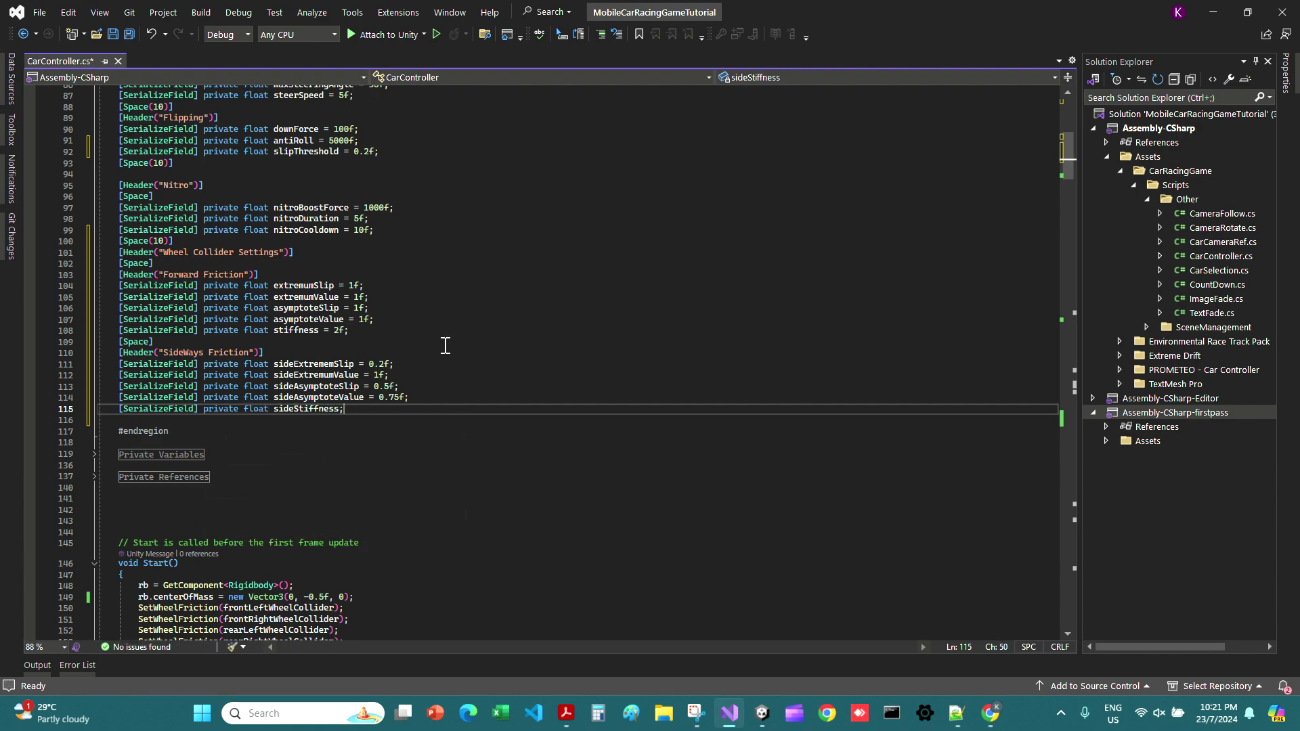
pyautogui.write('2f')
# Step: Replace both hard-coded 0.2f limits in ConstantAccelerate's slip condition with the slipThreshold variable
pyautogui.scroll(-20, 446, 345)
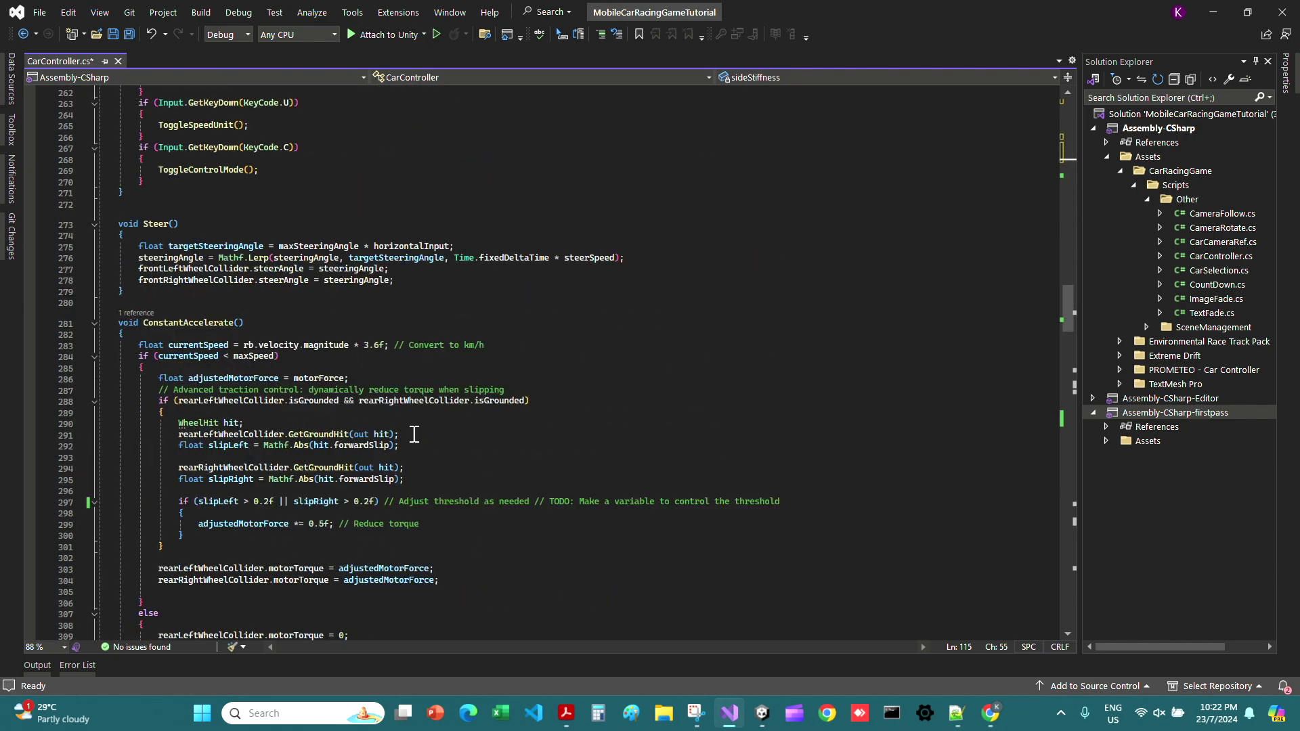
pyautogui.doubleClick(263, 334)
pyautogui.write('slipThreshold')
pyautogui.doubleClick(412, 334)
pyautogui.write('slipThreshold')
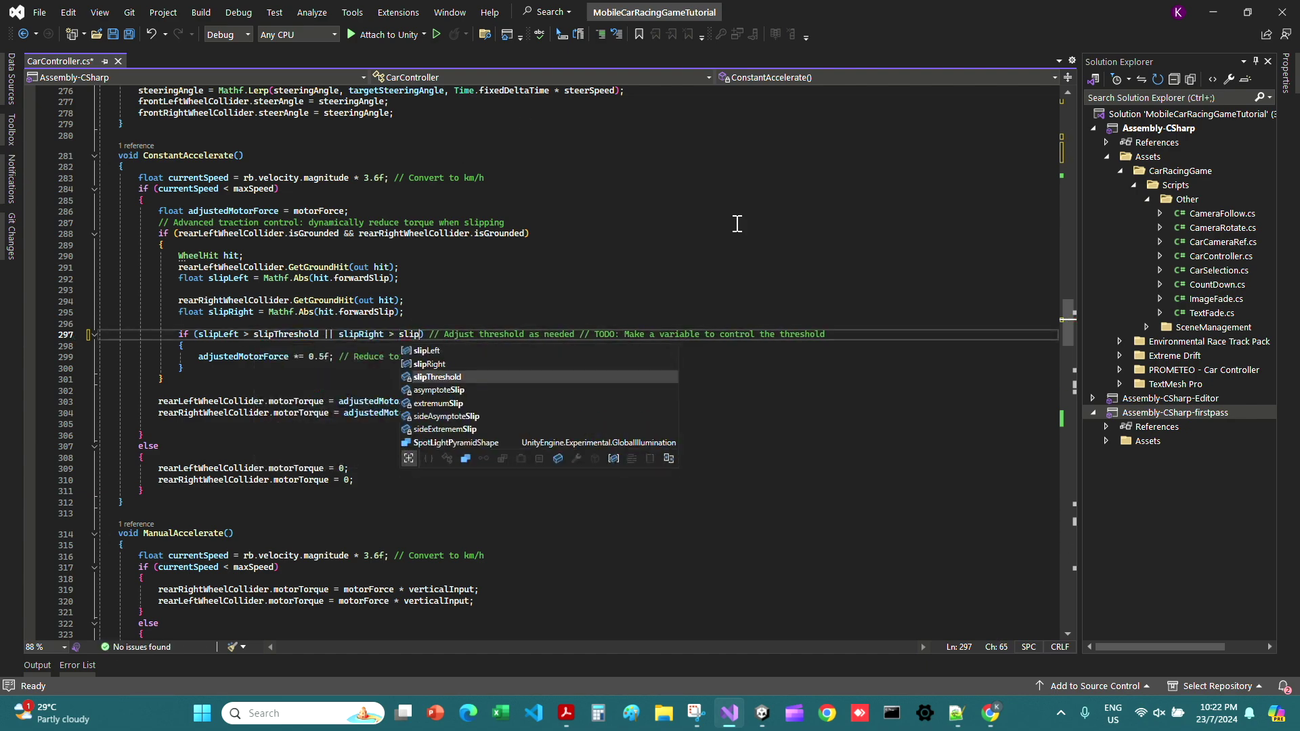
# Step: In SetWheelFriction, assign the extremumSlip and extremumValue variables to forwardFriction's matching fields in place of the hard-coded 1
pyautogui.scroll(-9, 318, 243)
pyautogui.scroll(-20, 319, 243)
pyautogui.doubleClick(296, 187)
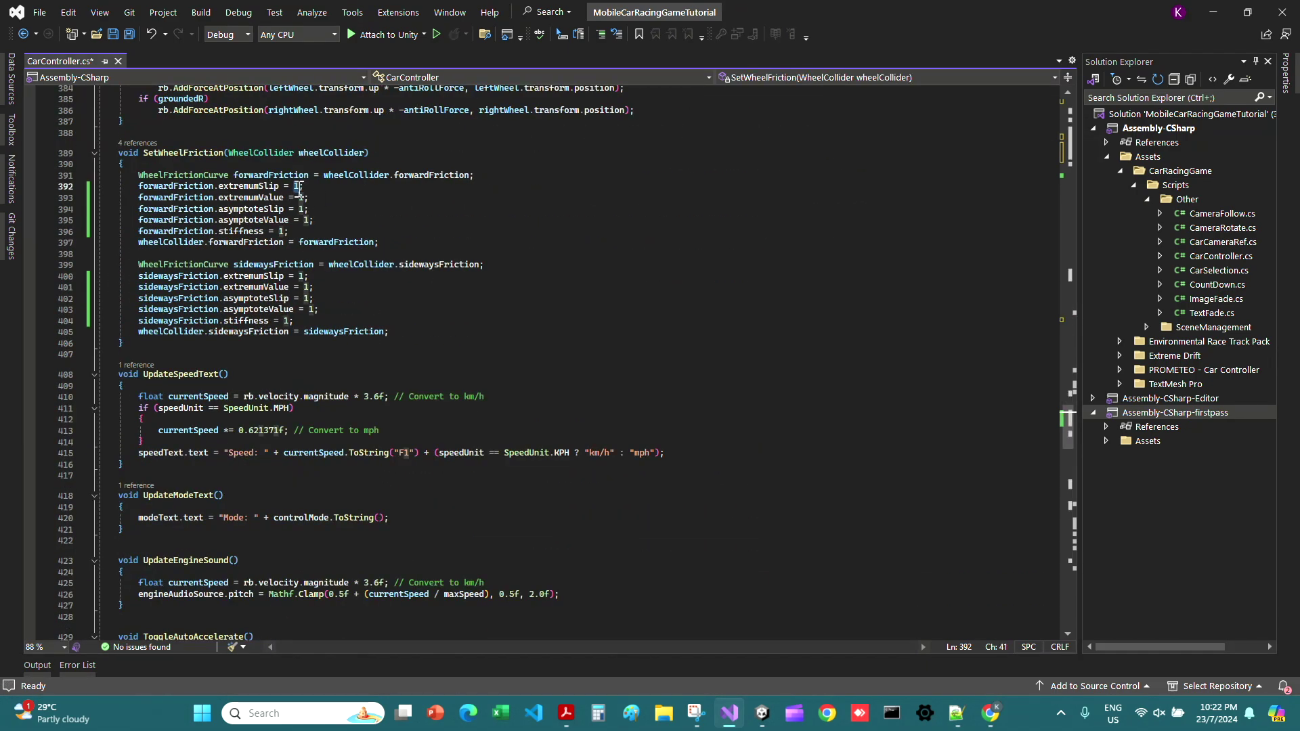
pyautogui.write('extr')
pyautogui.doubleClick(355, 204)
pyautogui.doubleClick(302, 198)
pyautogui.write('extremumValue')
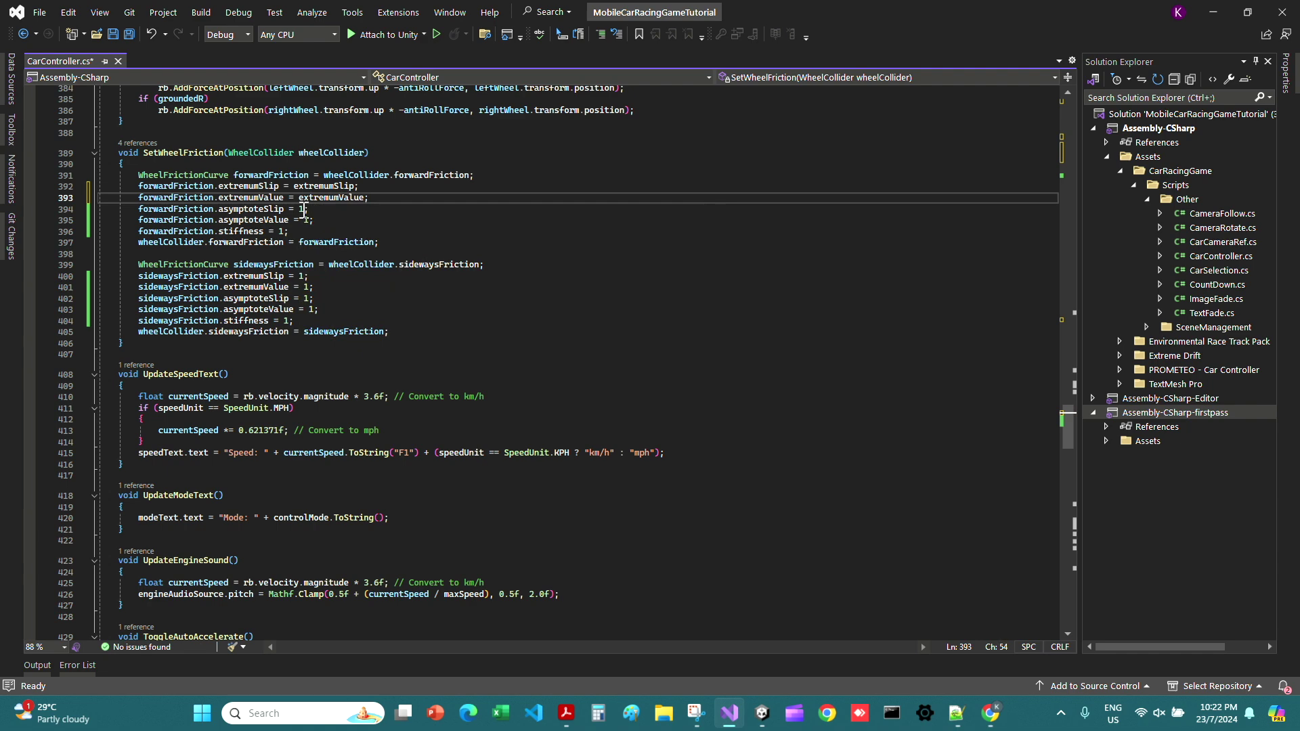
# Step: Assign the asymptoteSlip and asymptoteValue variables to forwardFriction's asymptote fields
pyautogui.doubleClick(302, 209)
pyautogui.write('asymptoteSlip')
pyautogui.press('Up')
pyautogui.press('Down')
pyautogui.press('Down')
pyautogui.press('Left')
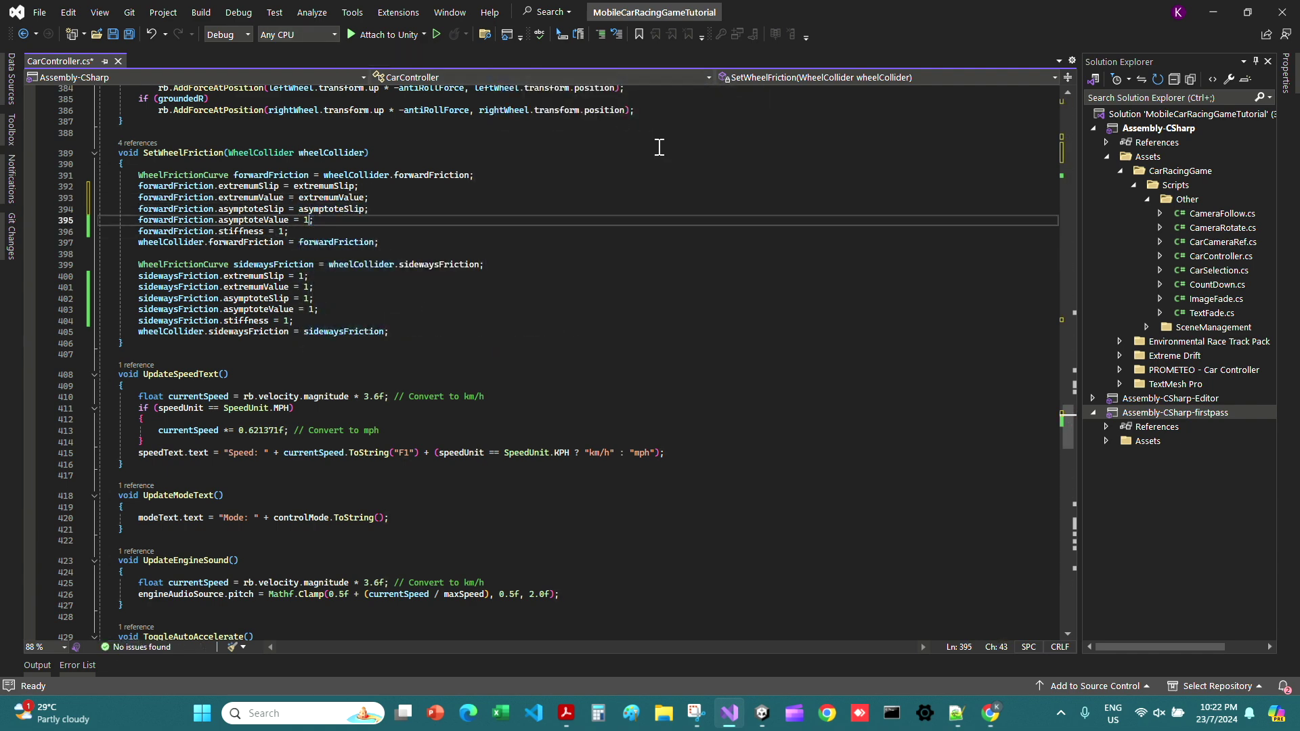
pyautogui.press('BackSpace')
pyautogui.write('asym')
pyautogui.press('Down')
pyautogui.press('Tab')
# Step: Replace the hard-coded forwardFriction.stiffness value with the stiffness variable
pyautogui.press('Down')
pyautogui.press('Left')
pyautogui.press('BackSpace')
pyautogui.write('stiffness')
# Step: Assign sideExtrememSlip and sideExtremumValue to sidewaysFriction's extremumSlip and extremumValue
pyautogui.press('Down')
pyautogui.press('Down')
pyautogui.press('Down')
pyautogui.press('Down')
pyautogui.press('Left')
pyautogui.press('BackSpace')
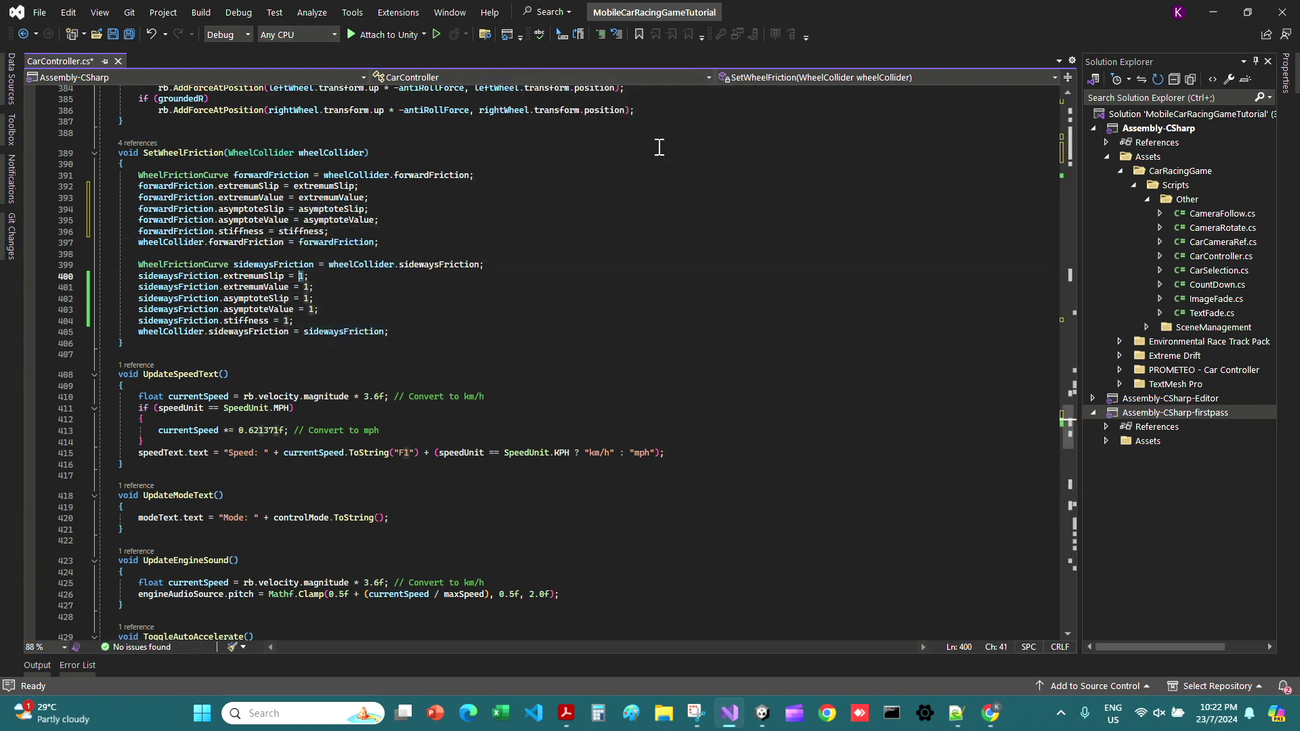
pyautogui.write('sidee')
pyautogui.press('Tab')
pyautogui.press('Down')
pyautogui.press('BackSpace')
pyautogui.write('sideExtremumValue')
pyautogui.press('Tab')
# Step: Assign sideAsymptoteSlip and sideAsymptoteValue to sidewaysFriction's asymptoteSlip and asymptoteValue
pyautogui.press('Down')
pyautogui.press('BackSpace')
pyautogui.write('s')
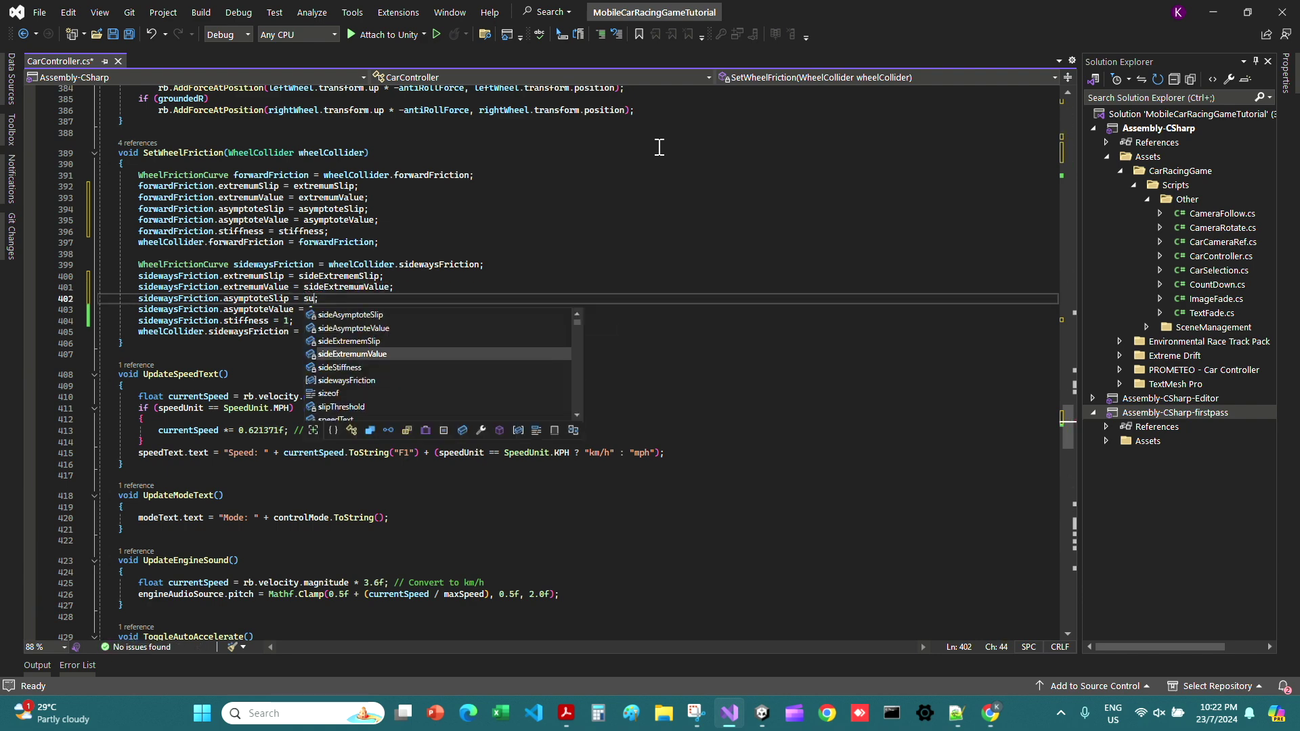
pyautogui.write('ideAsymptoteSlip')
pyautogui.press('Tab')
pyautogui.press('Down')
pyautogui.press('Left')
pyautogui.hotkey('shift', 'Left')
pyautogui.write('sideAsymptoteValue')
pyautogui.press('Tab')
# Step: Replace the hard-coded sidewaysFriction.stiffness value with the sideStiffness variable
pyautogui.press('Down')
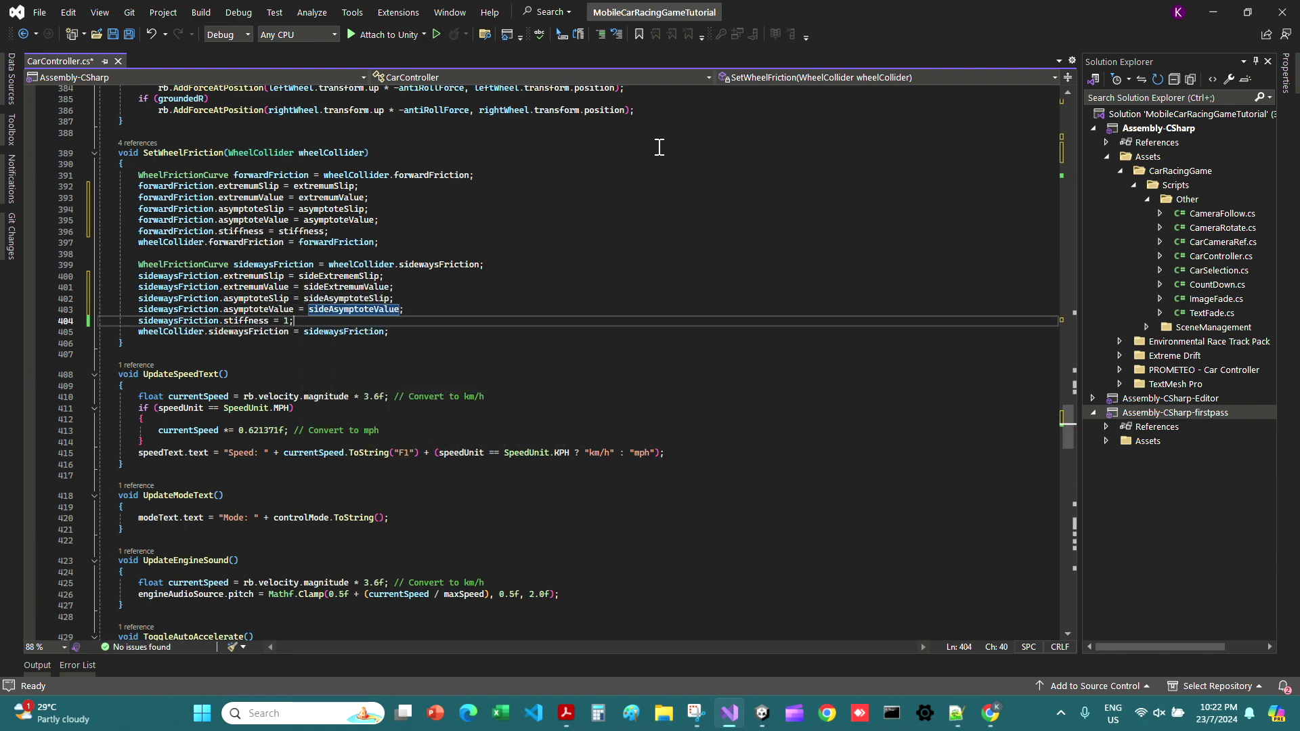
pyautogui.press('Left')
pyautogui.hotkey('shift', 'Left')
pyautogui.write('sideS')
pyautogui.press('Tab')
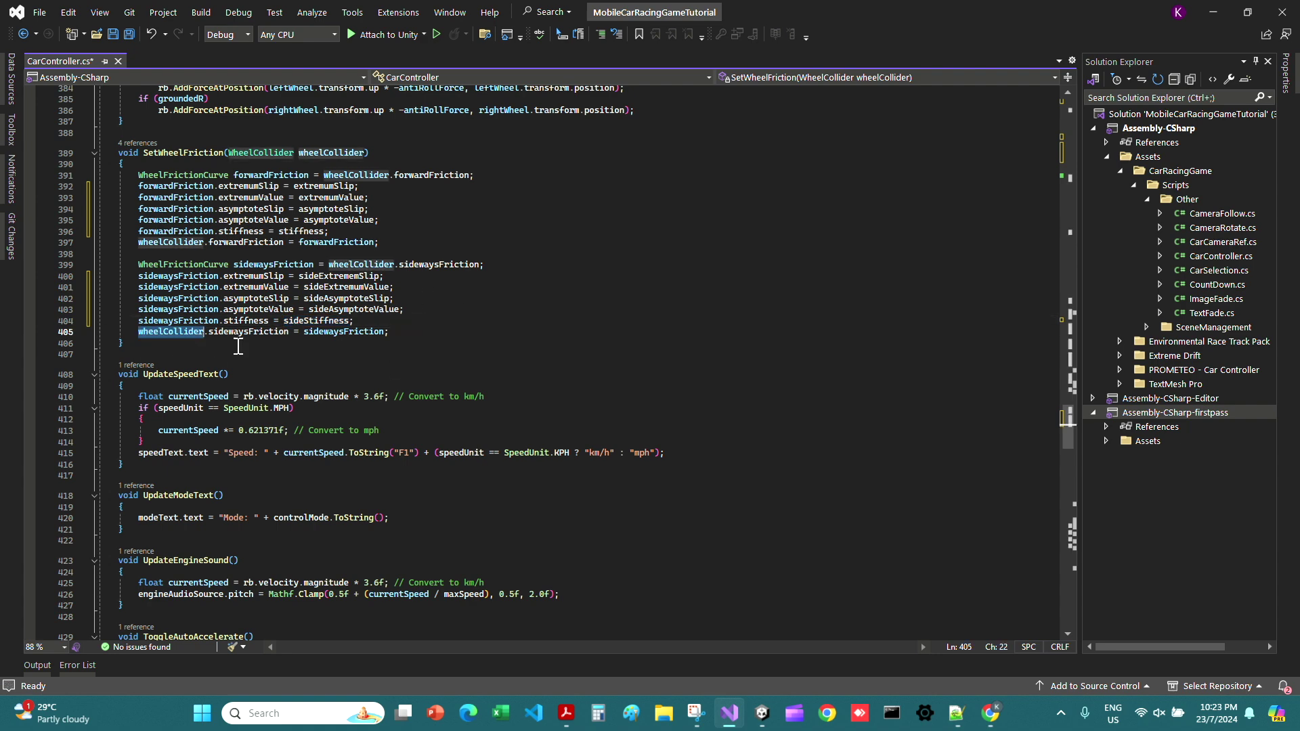
pyautogui.click(219, 308)
pyautogui.click(619, 307)
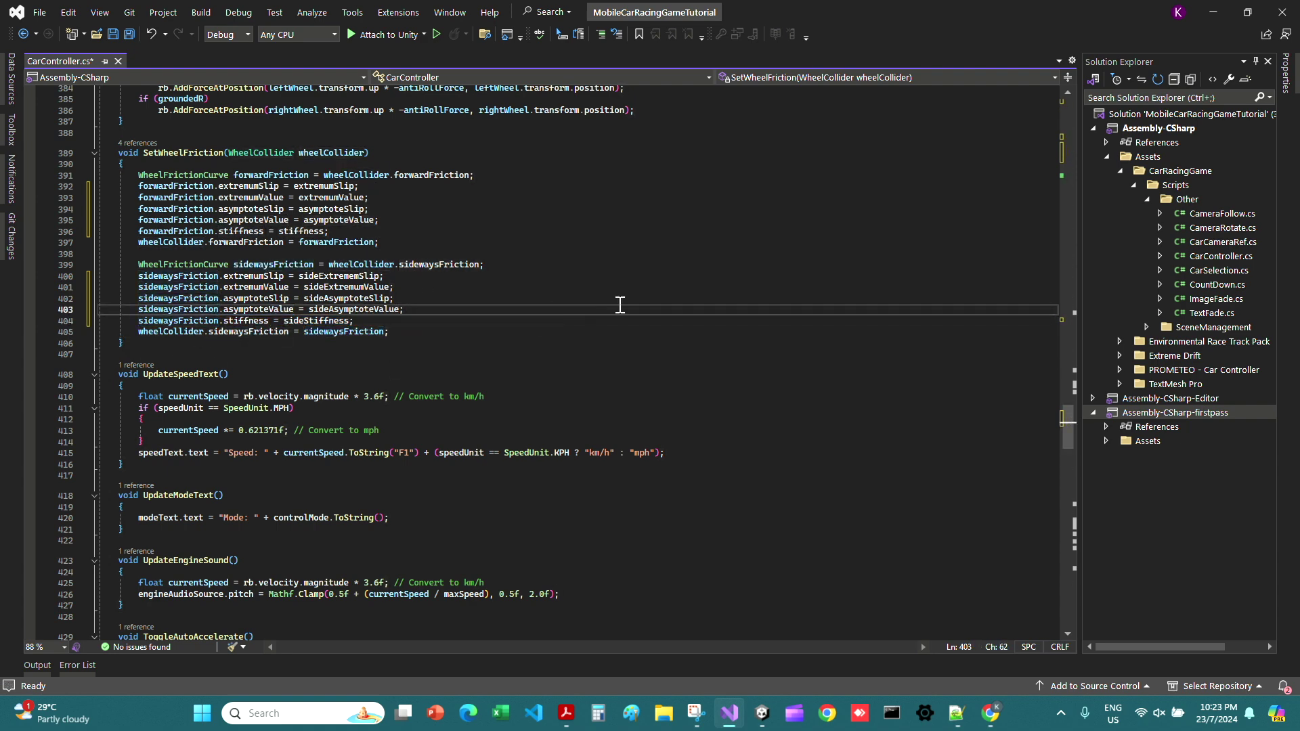
# Step: Review the sidewaysSlip threshold checks for each wheel in UpdateDriftEffects
pyautogui.scroll(-4, 503, 283)
pyautogui.scroll(-20, 502, 283)
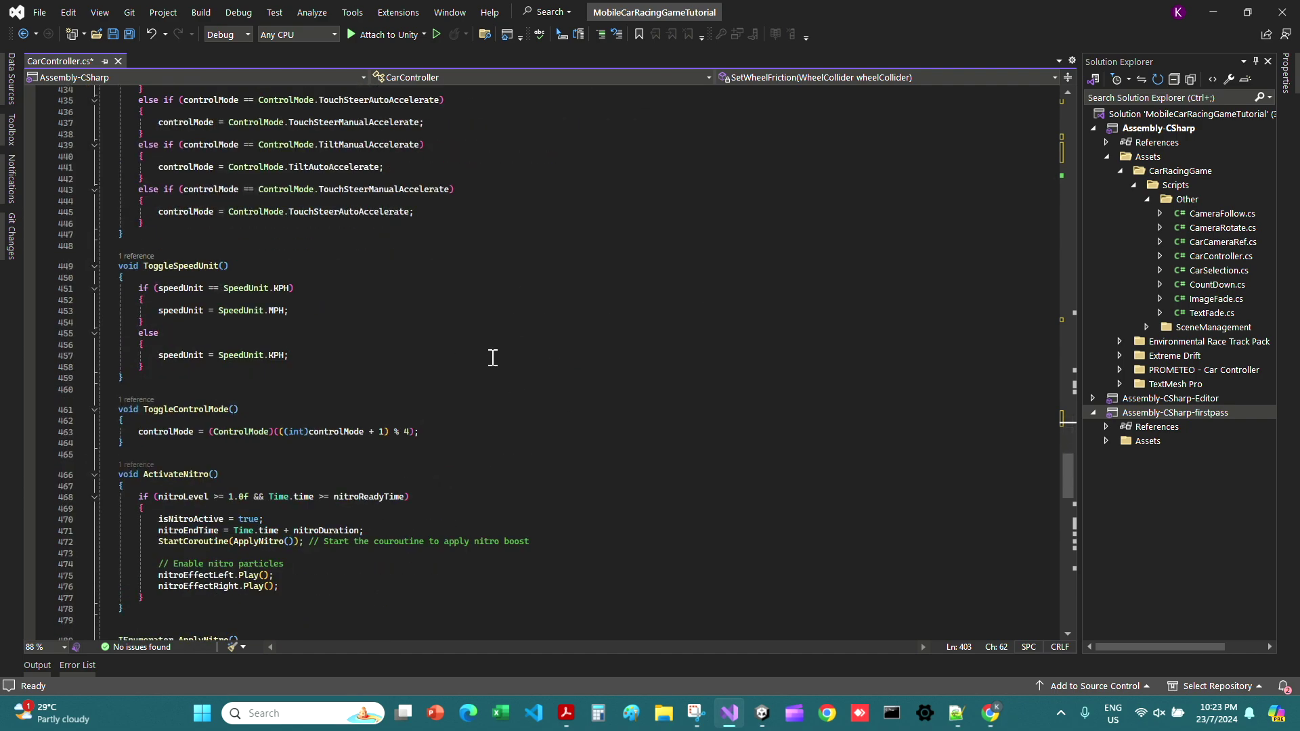
pyautogui.scroll(-7, 619, 242)
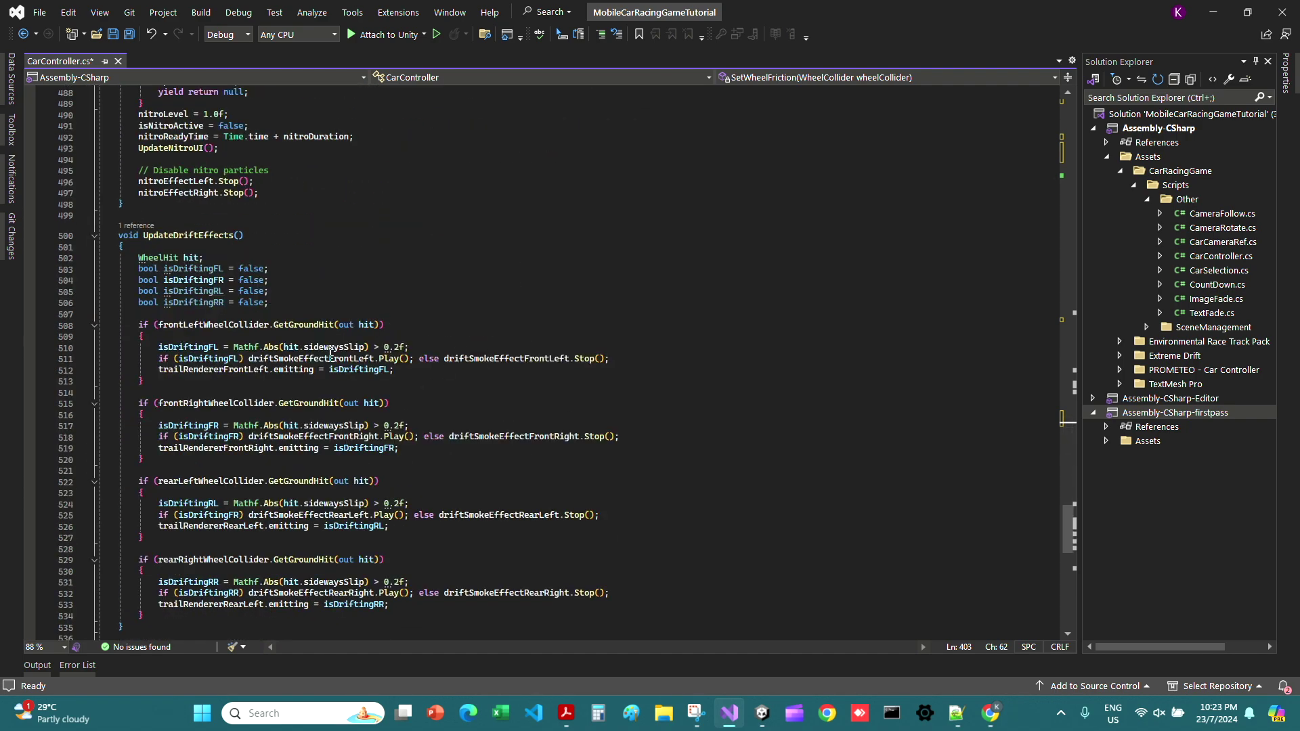
pyautogui.click(385, 348)
pyautogui.click(630, 426)
pyautogui.scroll(-7, 822, 505)
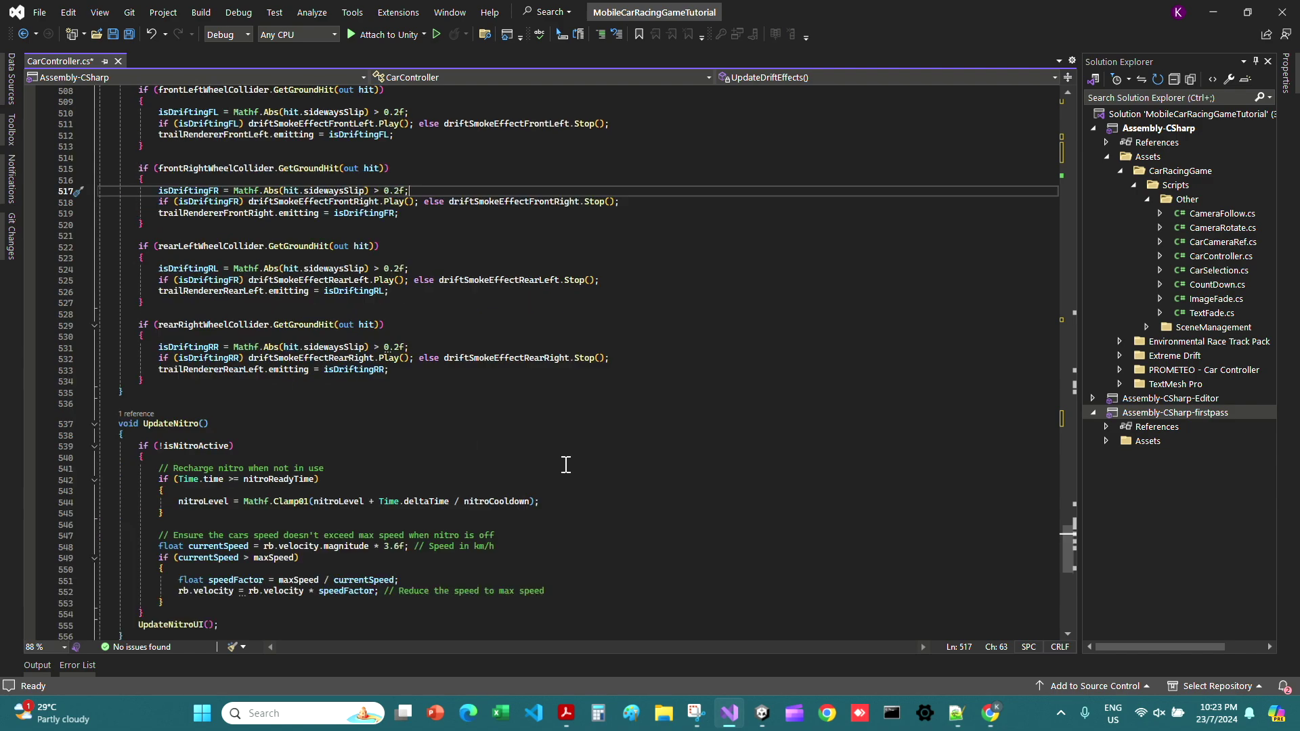
# Step: Switch to Unity and examine the Slip Threshold and wheel friction fields of CarControllerVisualizer's Car Controller component
pyautogui.scroll(20, 629, 380)
pyautogui.click(762, 713)
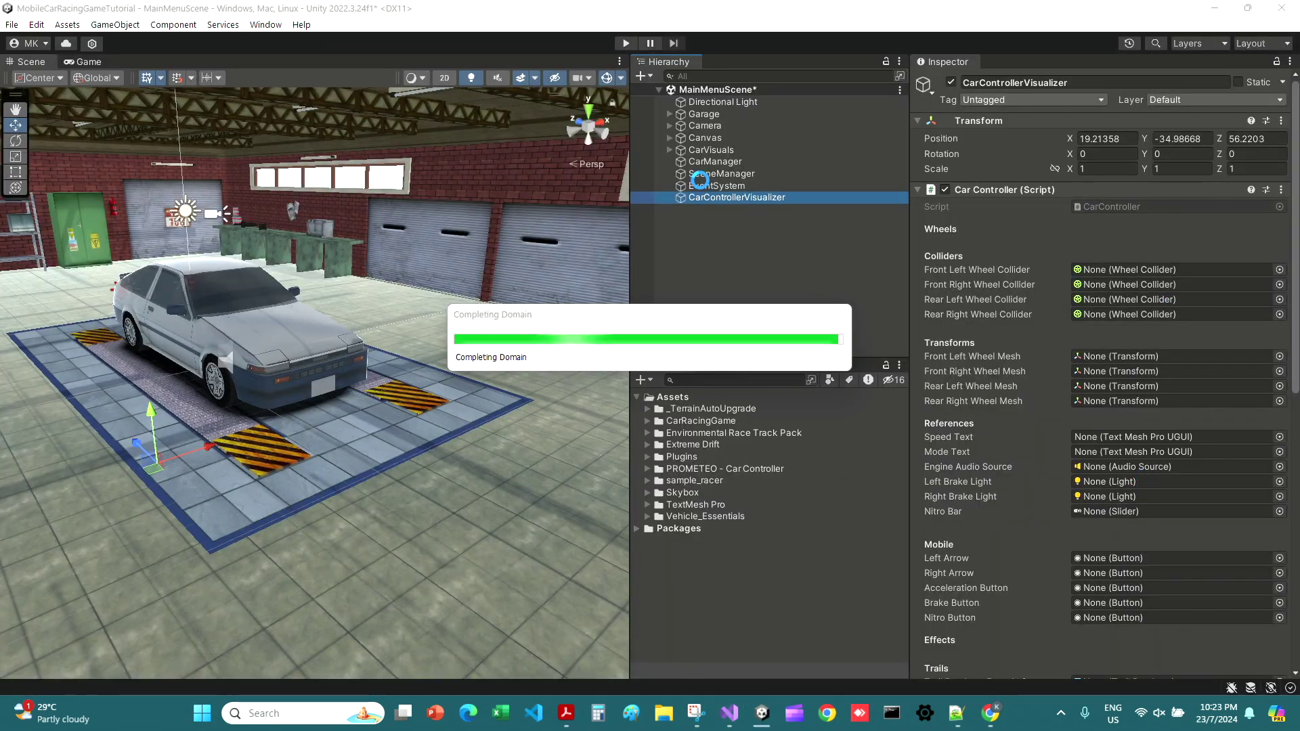
pyautogui.scroll(-15, 1178, 371)
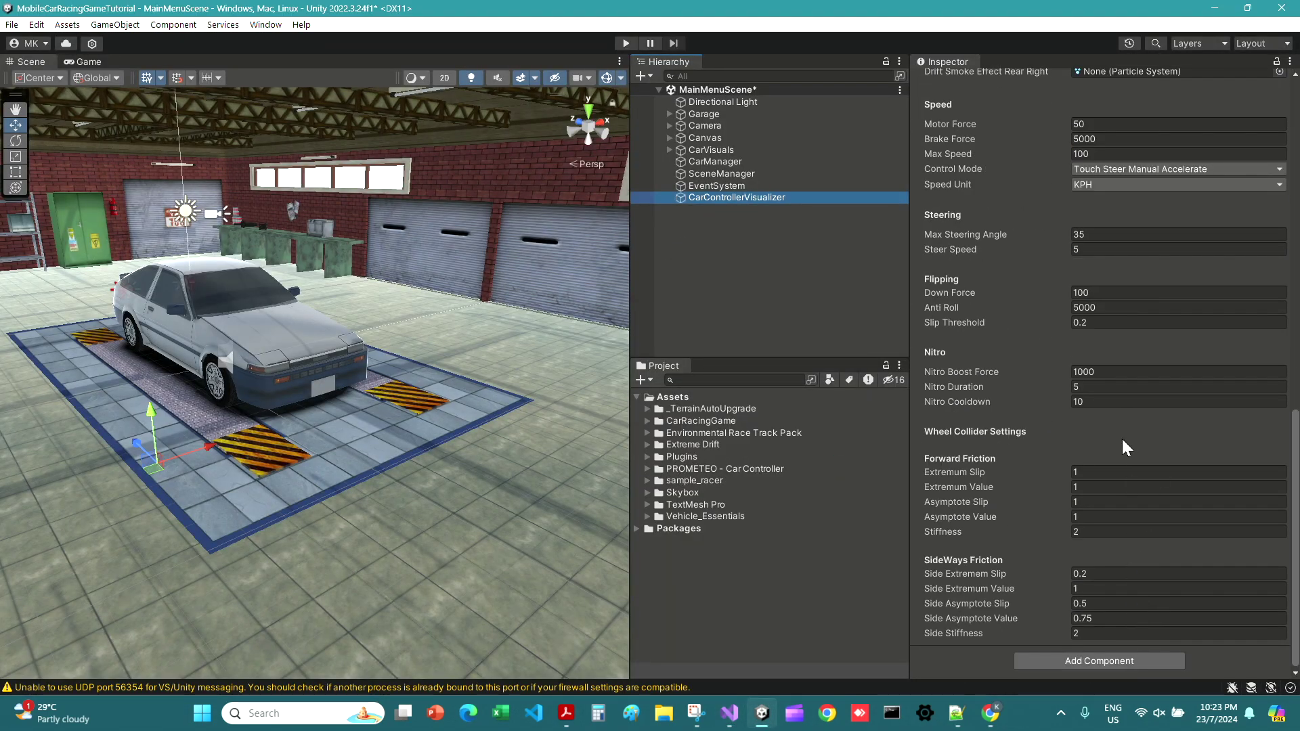
pyautogui.click(766, 284)
# Step: Open the Package Manager and narrow its window so the Project folders are visible beside it
pyautogui.click(265, 24)
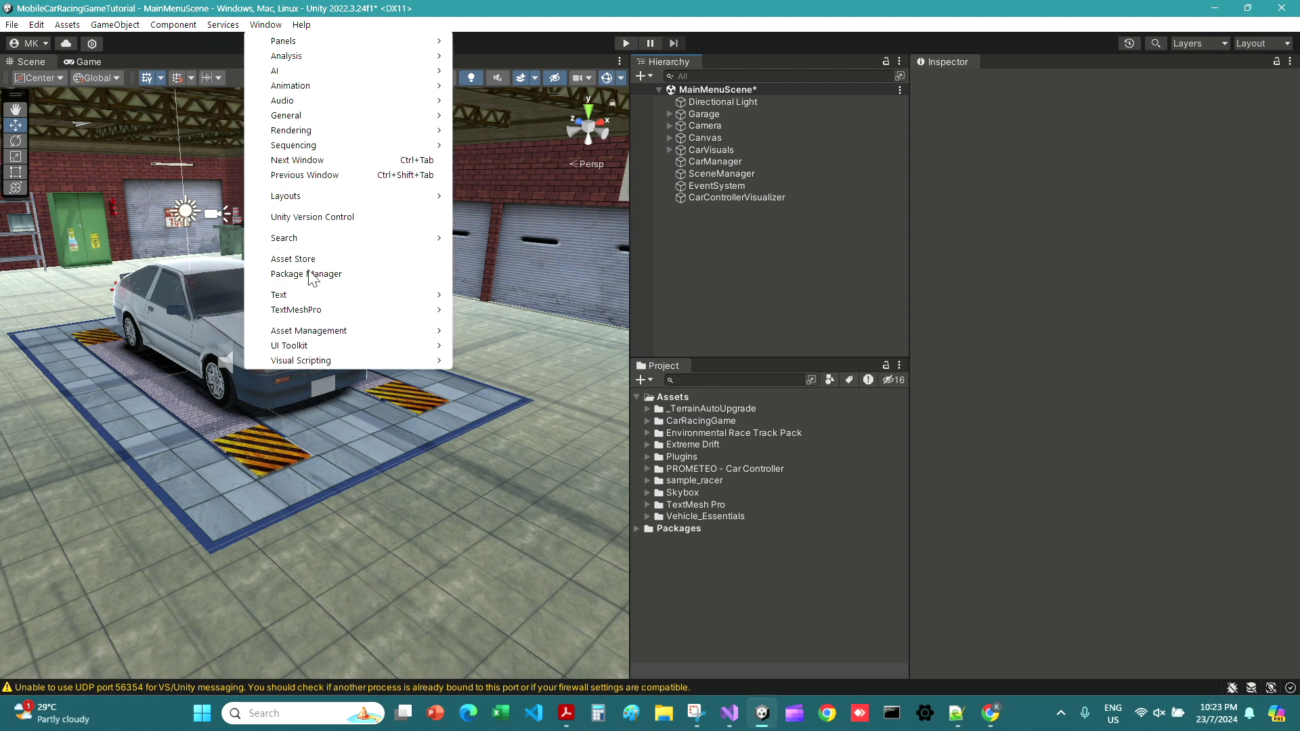
pyautogui.click(286, 293)
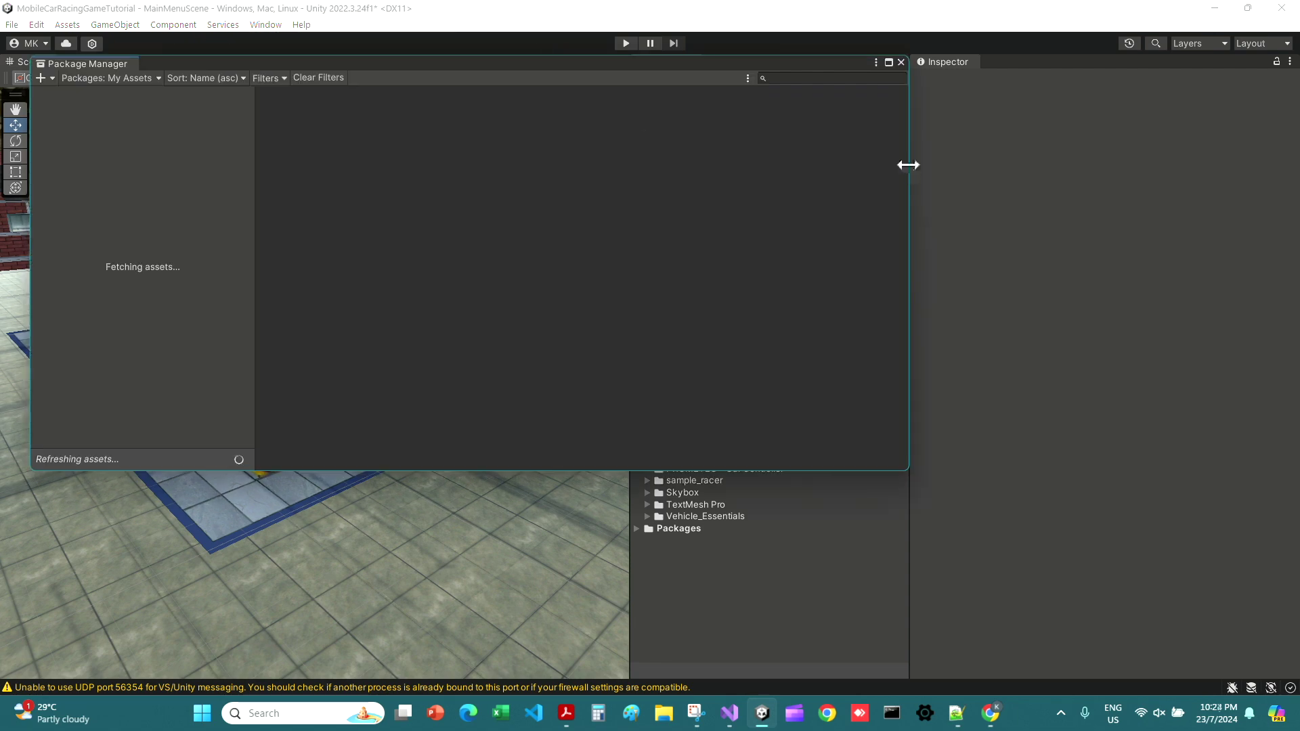
pyautogui.moveTo(909, 164); pyautogui.dragTo(629, 164)
# Step: Delete the sample_racer folder from the project's Assets
pyautogui.click(746, 481)
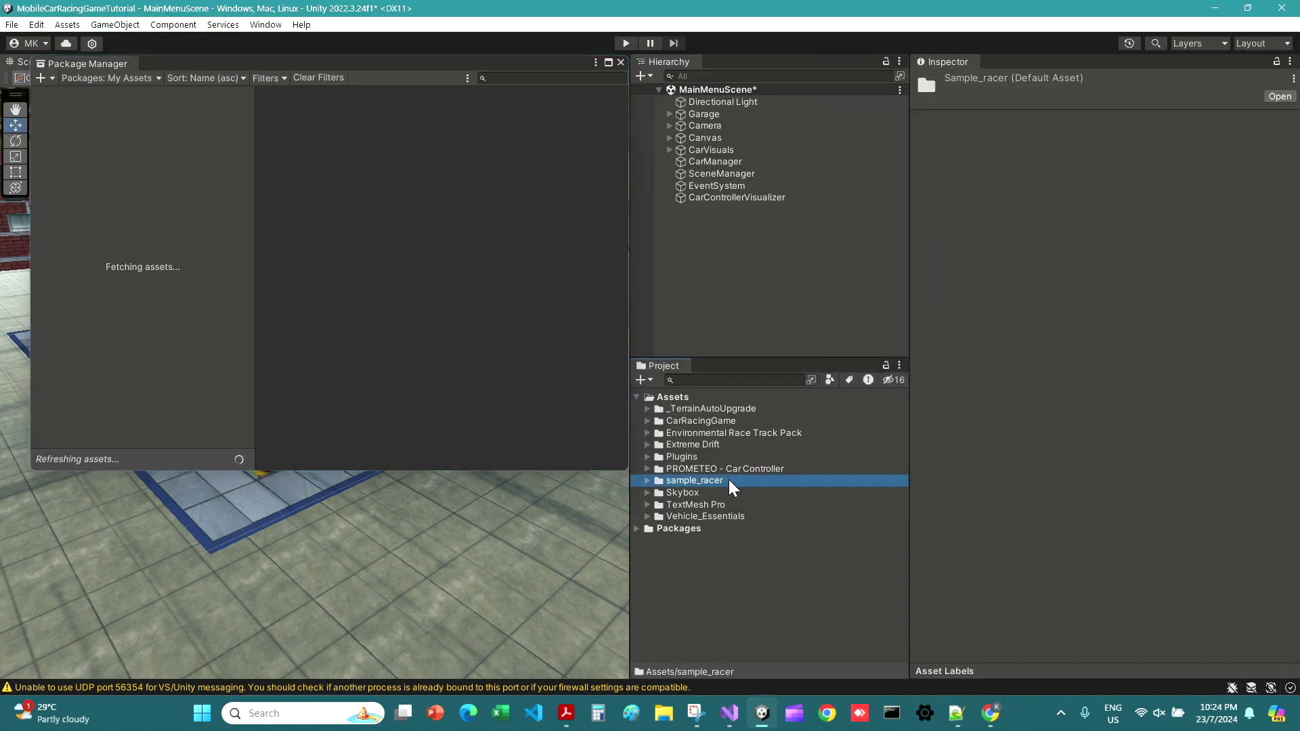
pyautogui.press('Delete')
pyautogui.press('Return')
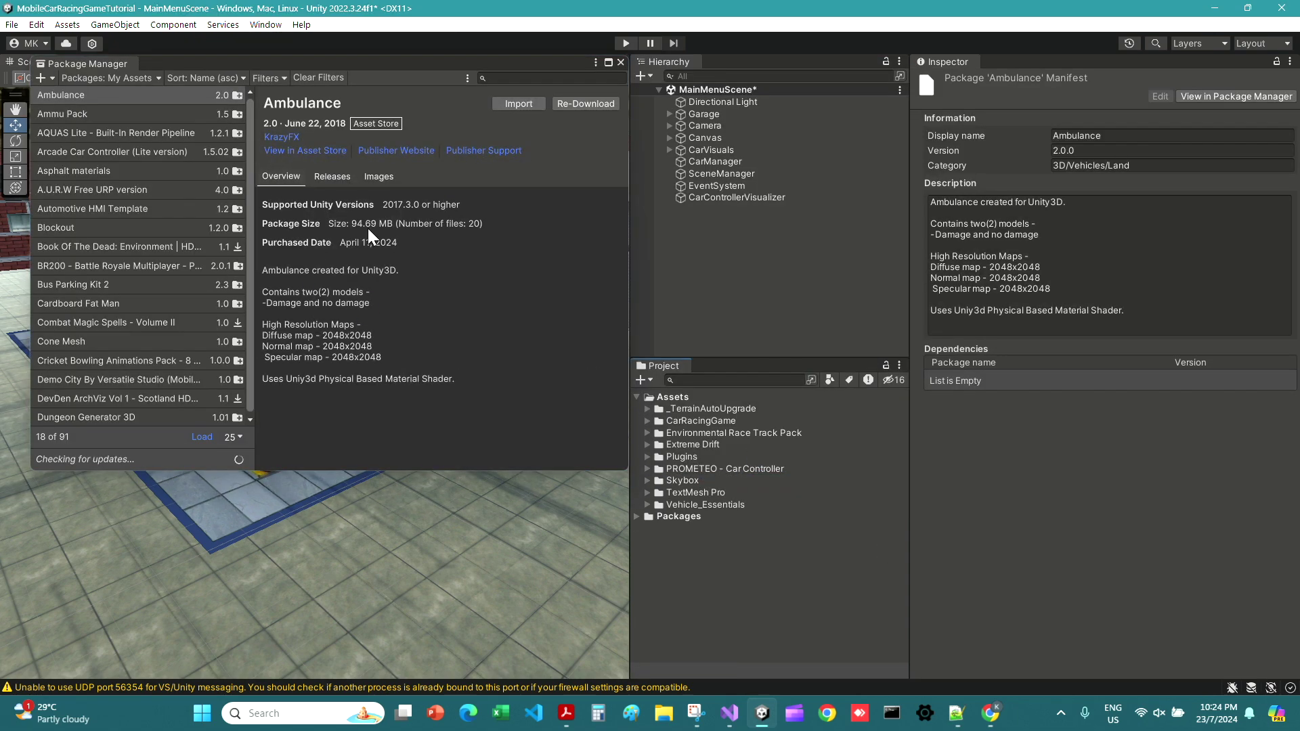
# Step: Search My Assets in the Package Manager for "sample racer" and widen the window to show the package details
pyautogui.click(143, 78)
pyautogui.click(524, 78)
pyautogui.write('sample racer')
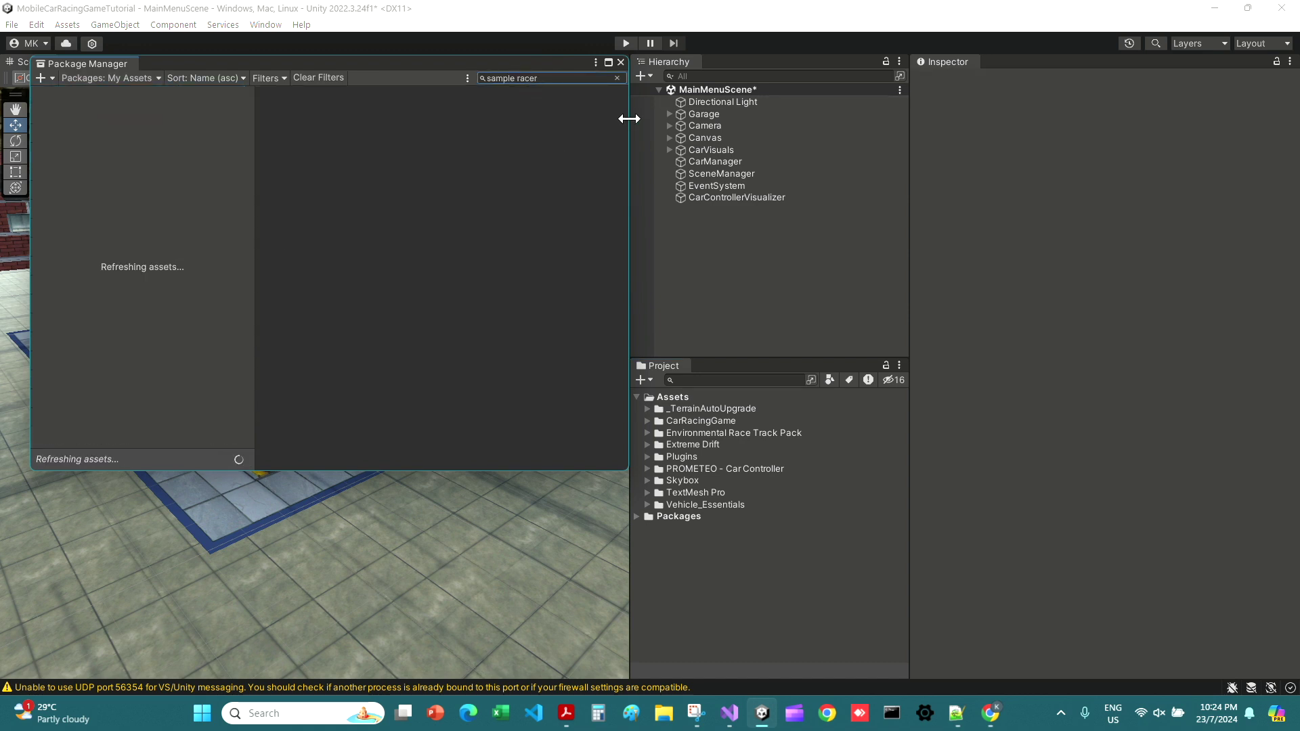
pyautogui.moveTo(628, 116); pyautogui.dragTo(855, 116)
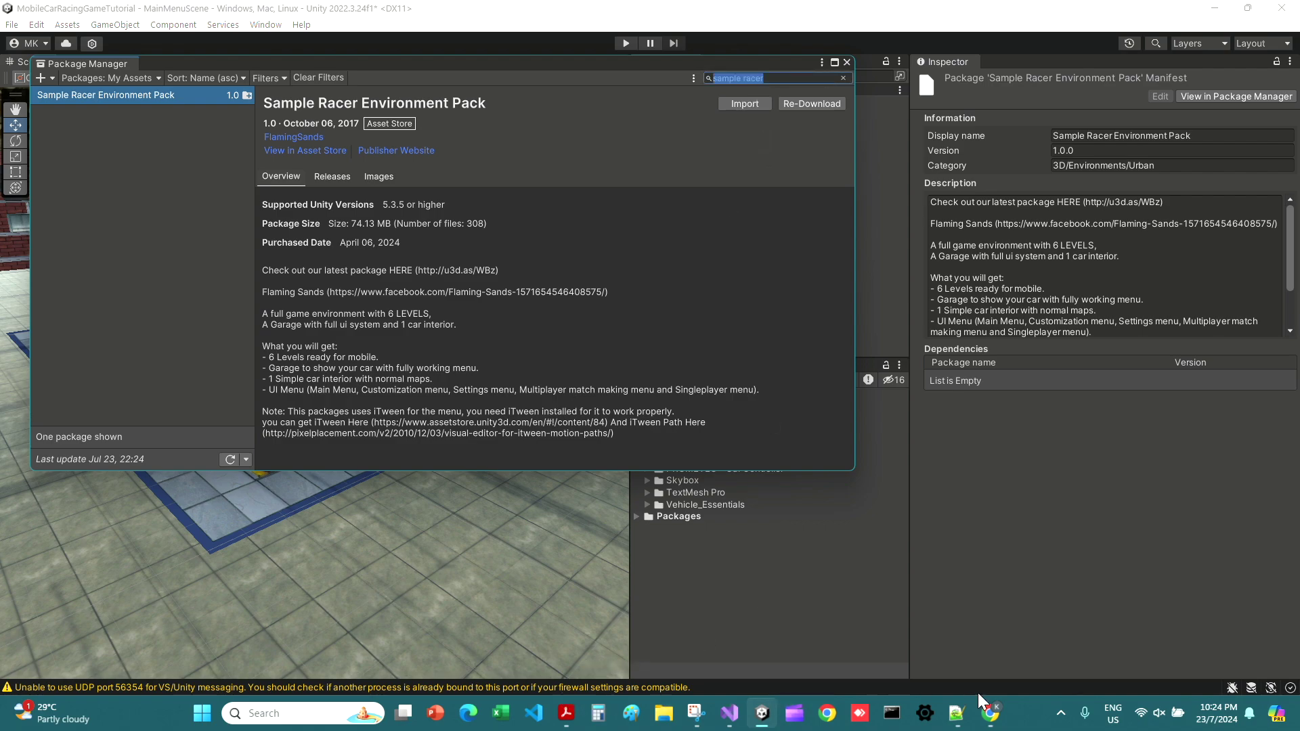
# Step: Switch to Chrome and read the Sample Racer Environment Pack's description on its Asset Store page
pyautogui.click(990, 712)
pyautogui.scroll(-6, 1045, 502)
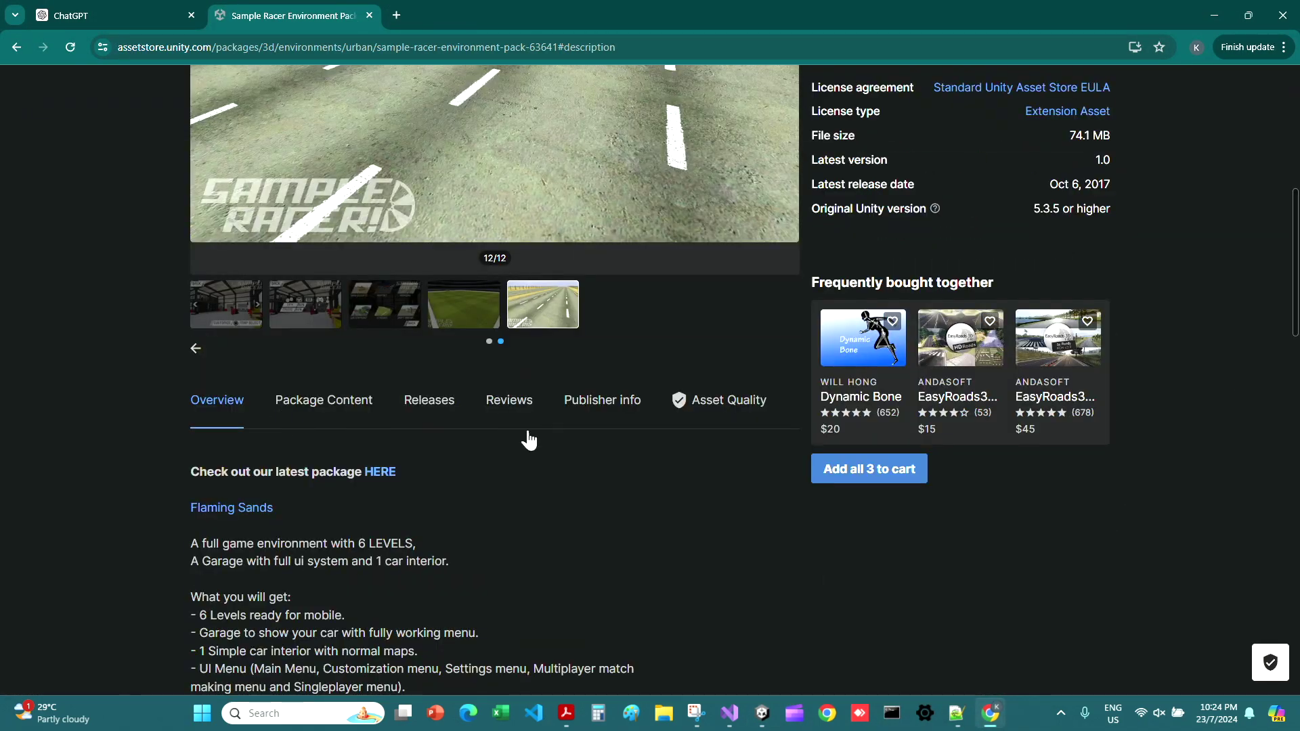
pyautogui.moveTo(191, 472); pyautogui.dragTo(305, 472)
pyautogui.click(488, 515)
pyautogui.scroll(-3, 487, 522)
pyautogui.scroll(9, 319, 520)
# Step: Search the Asset Store for "itween" and open the free iTween asset by Pixelplacement
pyautogui.click(426, 121)
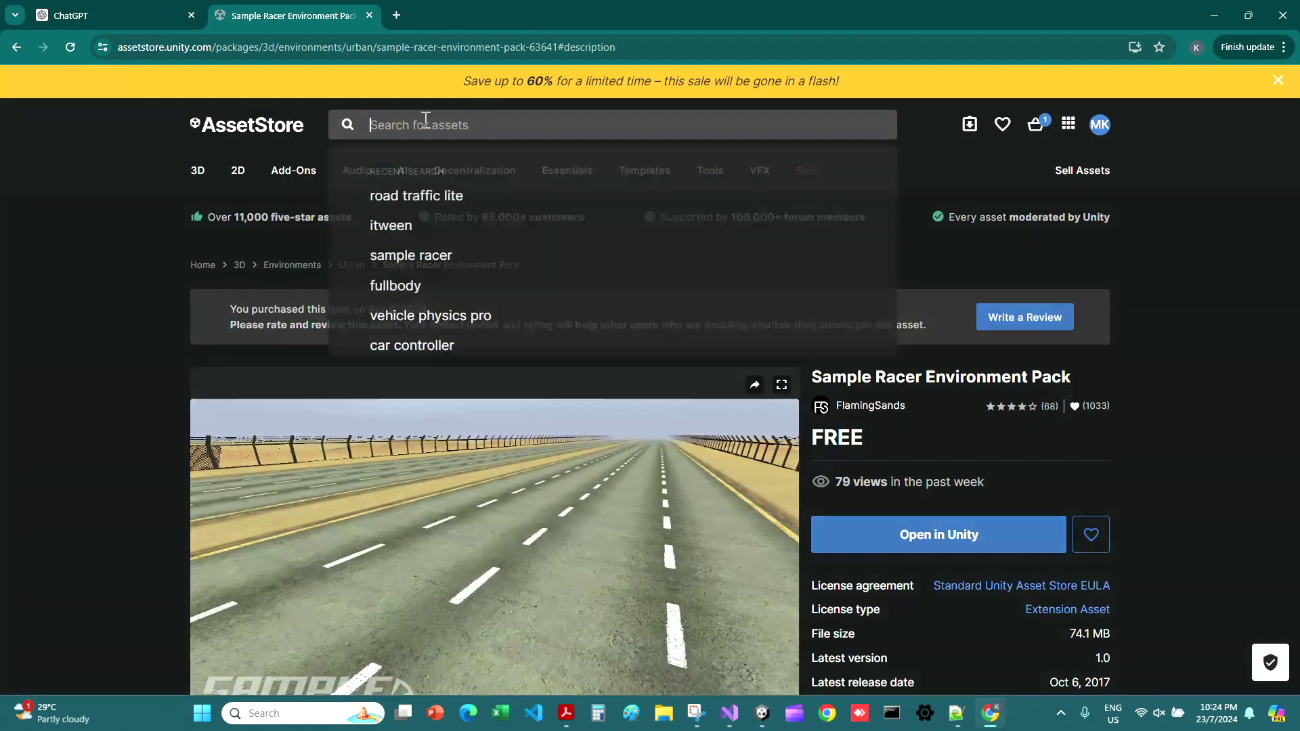
pyautogui.click(616, 220)
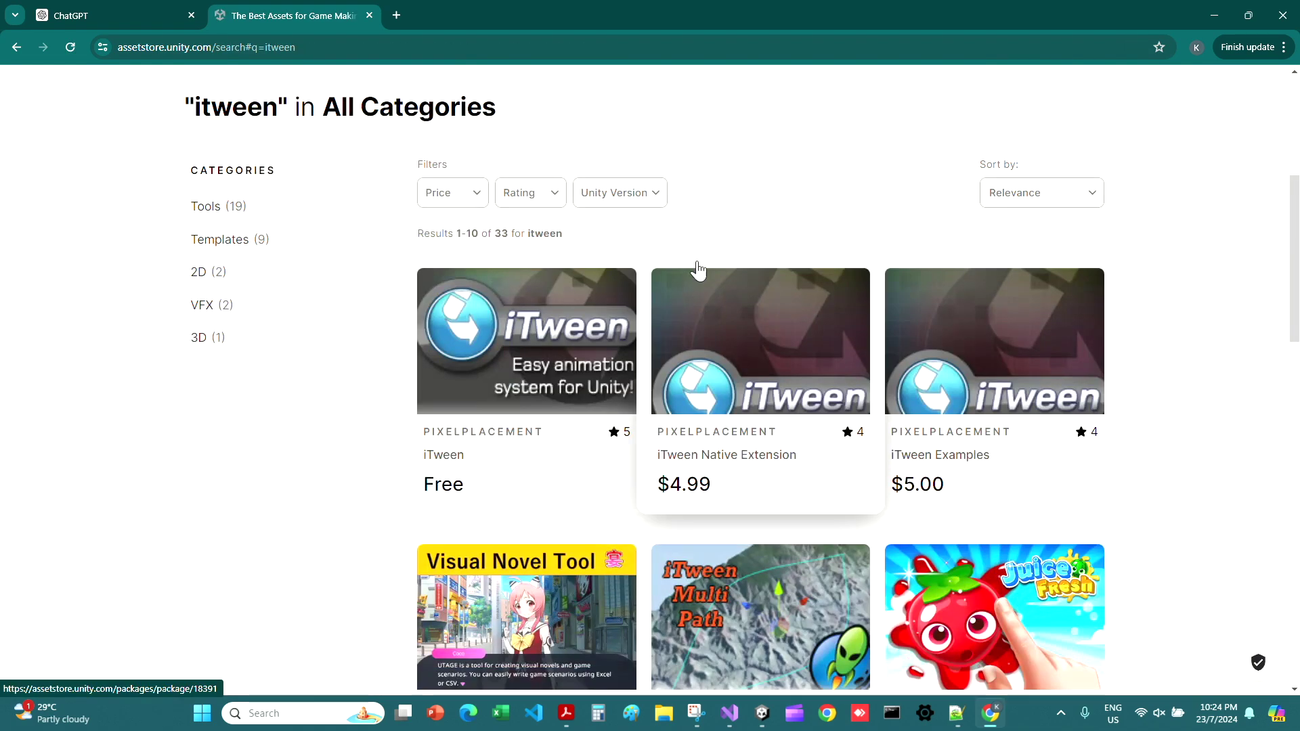
pyautogui.click(527, 338)
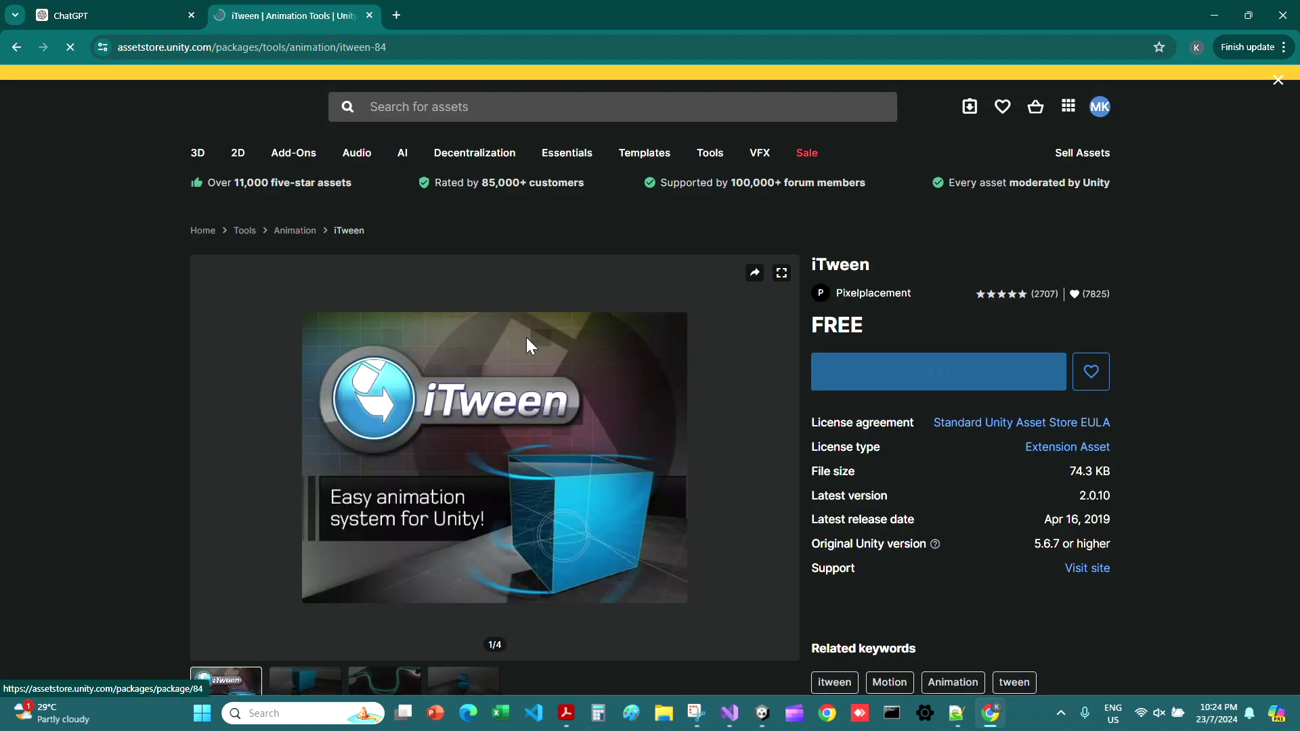
# Step: View the second, third and fourth preview images of the iTween asset
pyautogui.scroll(-2, 464, 369)
pyautogui.click(296, 579)
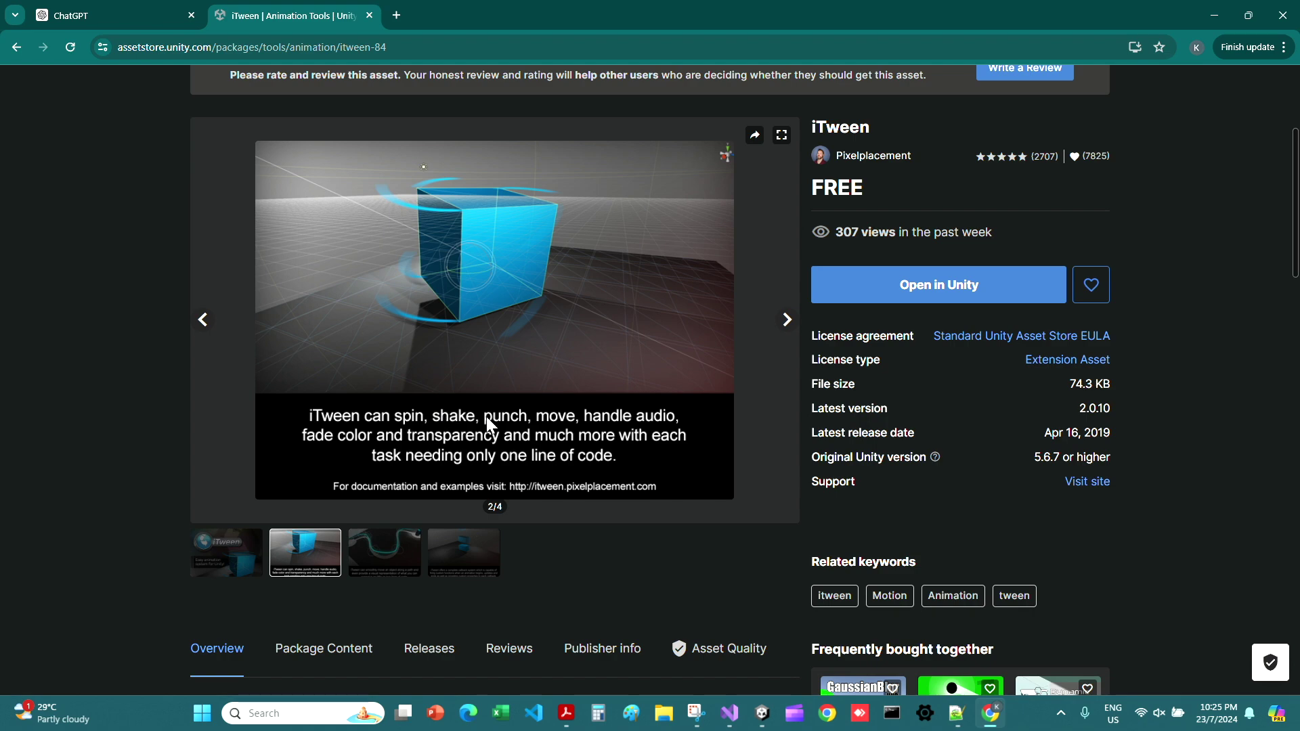
pyautogui.click(385, 555)
pyautogui.click(484, 549)
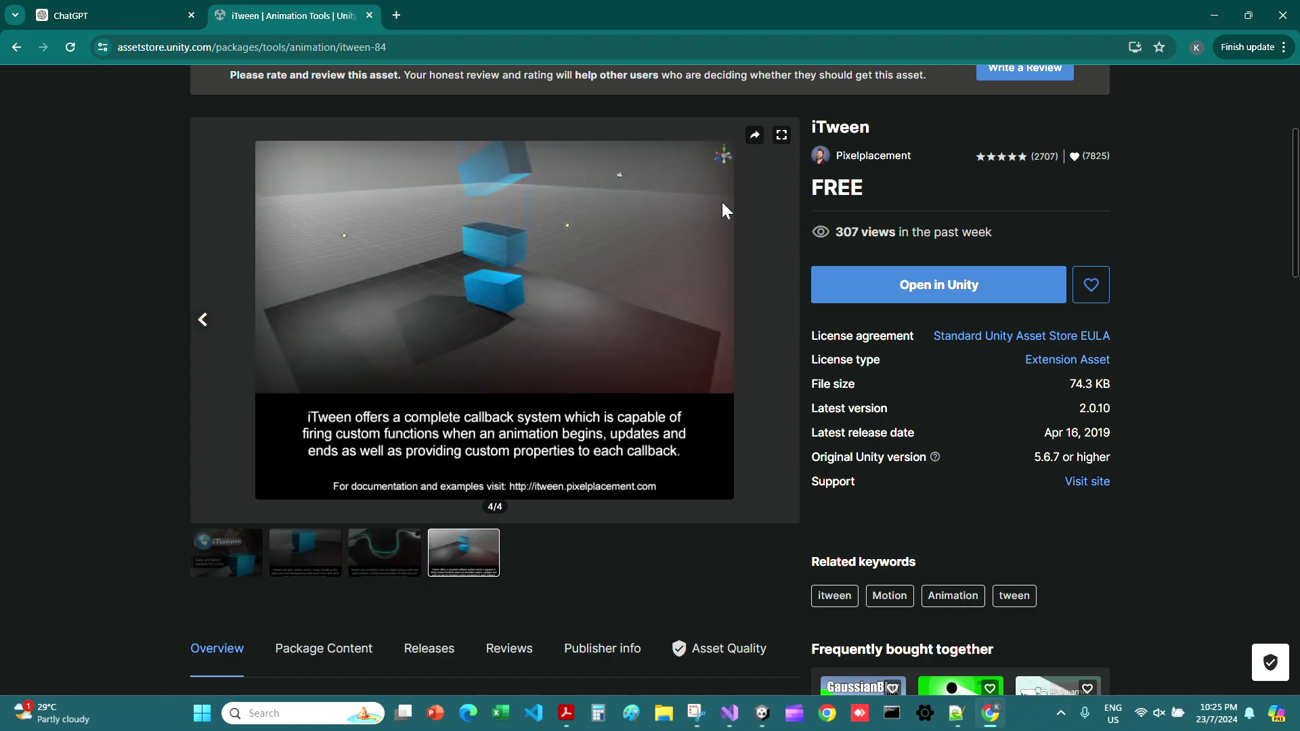
# Step: Search the Asset Store for "itween path" and look through the results
pyautogui.scroll(2, 656, 413)
pyautogui.click(379, 92)
pyautogui.write('itween path')
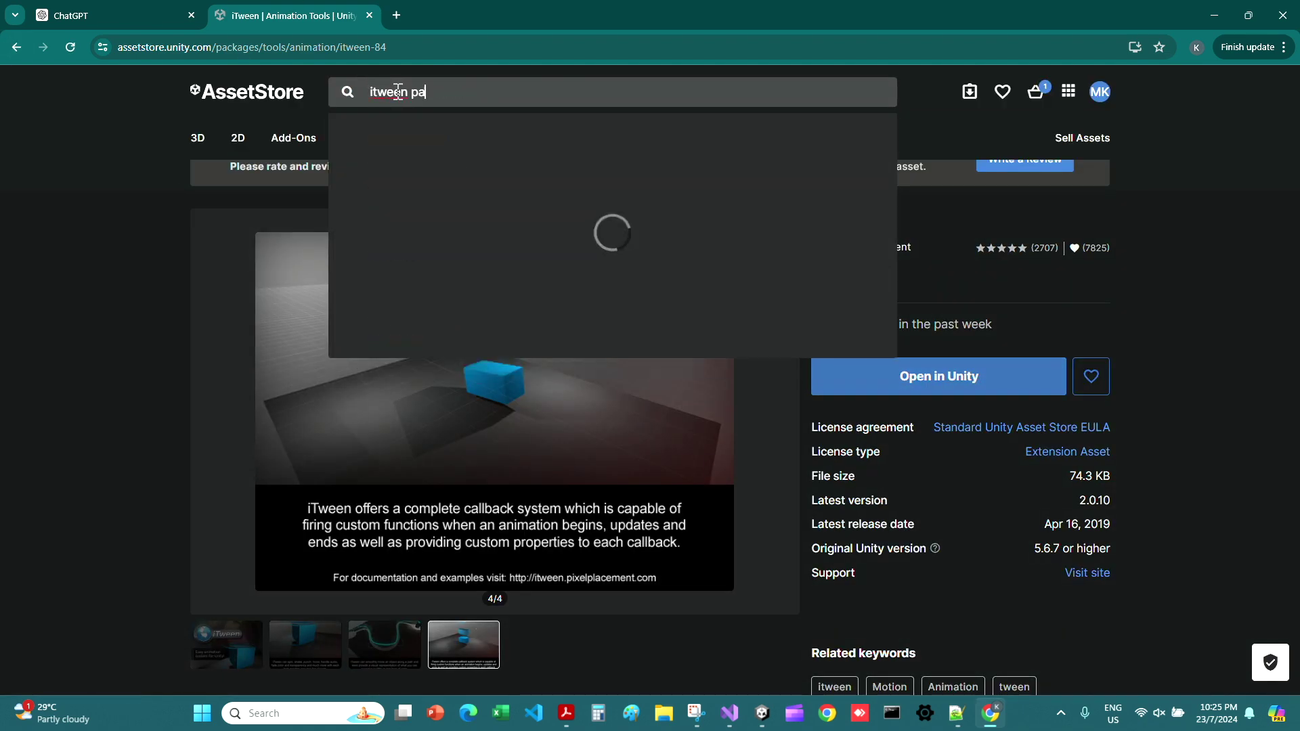
pyautogui.press('Return')
pyautogui.scroll(-2, 881, 393)
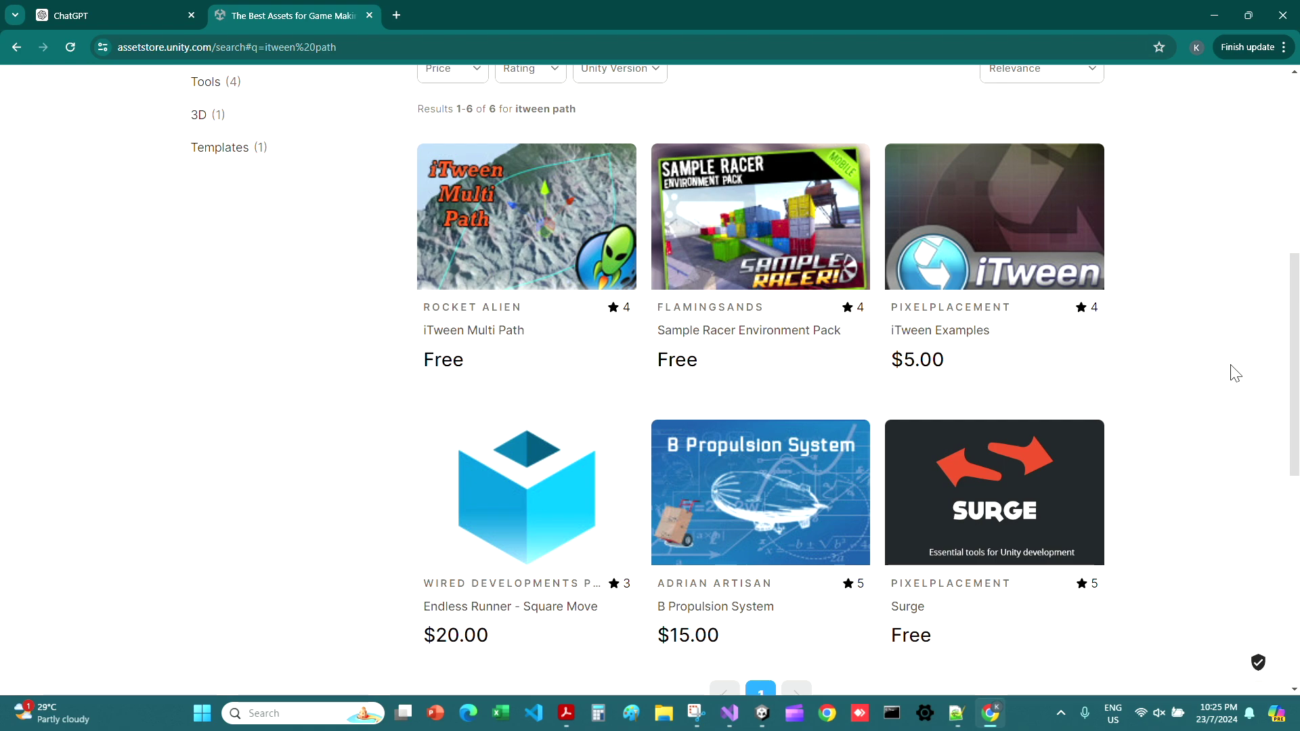
pyautogui.scroll(-2, 1238, 386)
pyautogui.scroll(6, 1189, 515)
pyautogui.scroll(-2, 1192, 515)
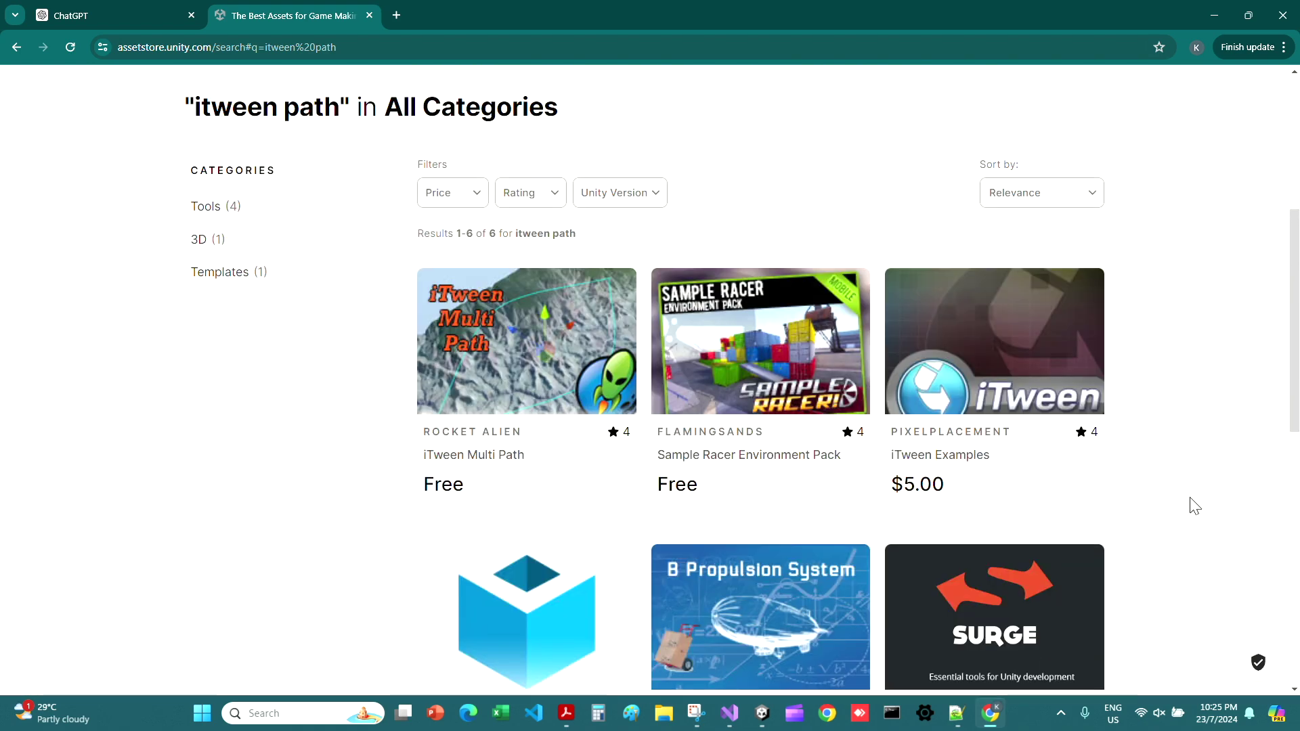
pyautogui.scroll(-4, 1195, 507)
pyautogui.scroll(7, 1170, 458)
# Step: Search the Asset Store for "sample racer" and open the Sample Racer Environment Pack's description
pyautogui.tripleClick(404, 95)
pyautogui.write('s')
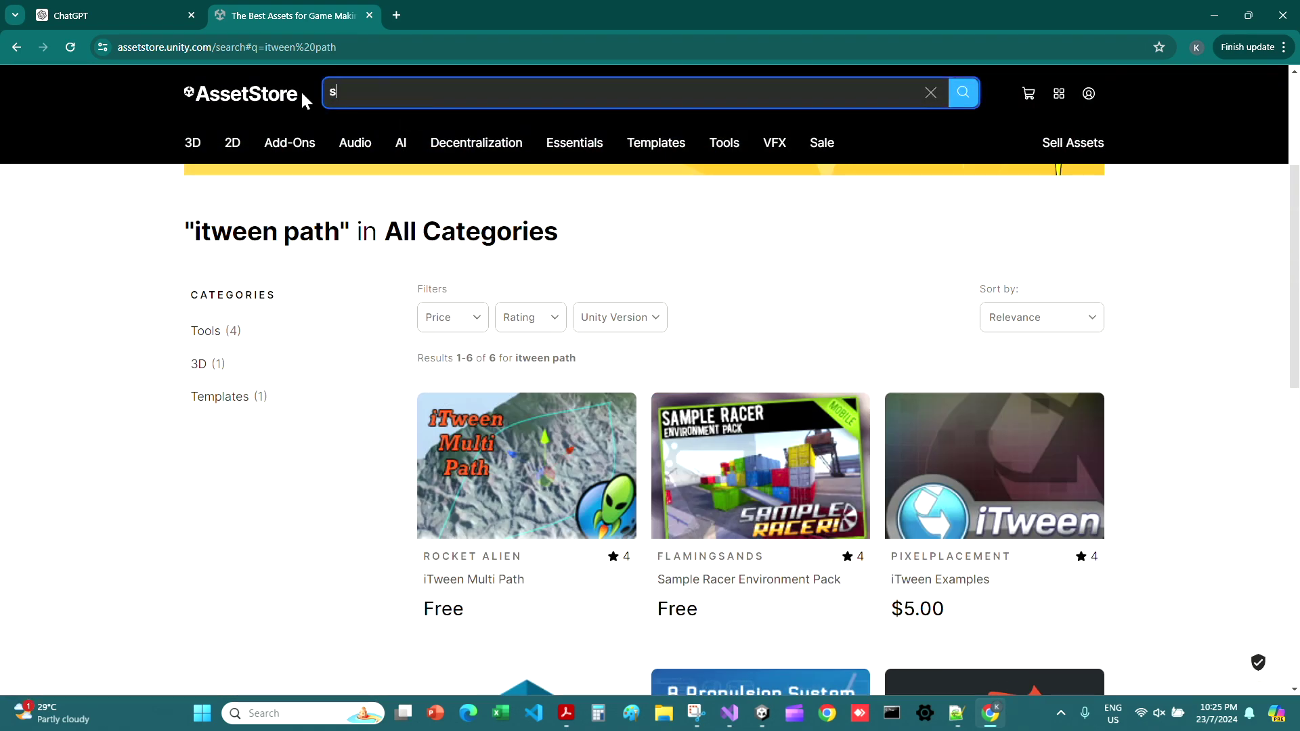
pyautogui.write('ample racer')
pyautogui.press('Return')
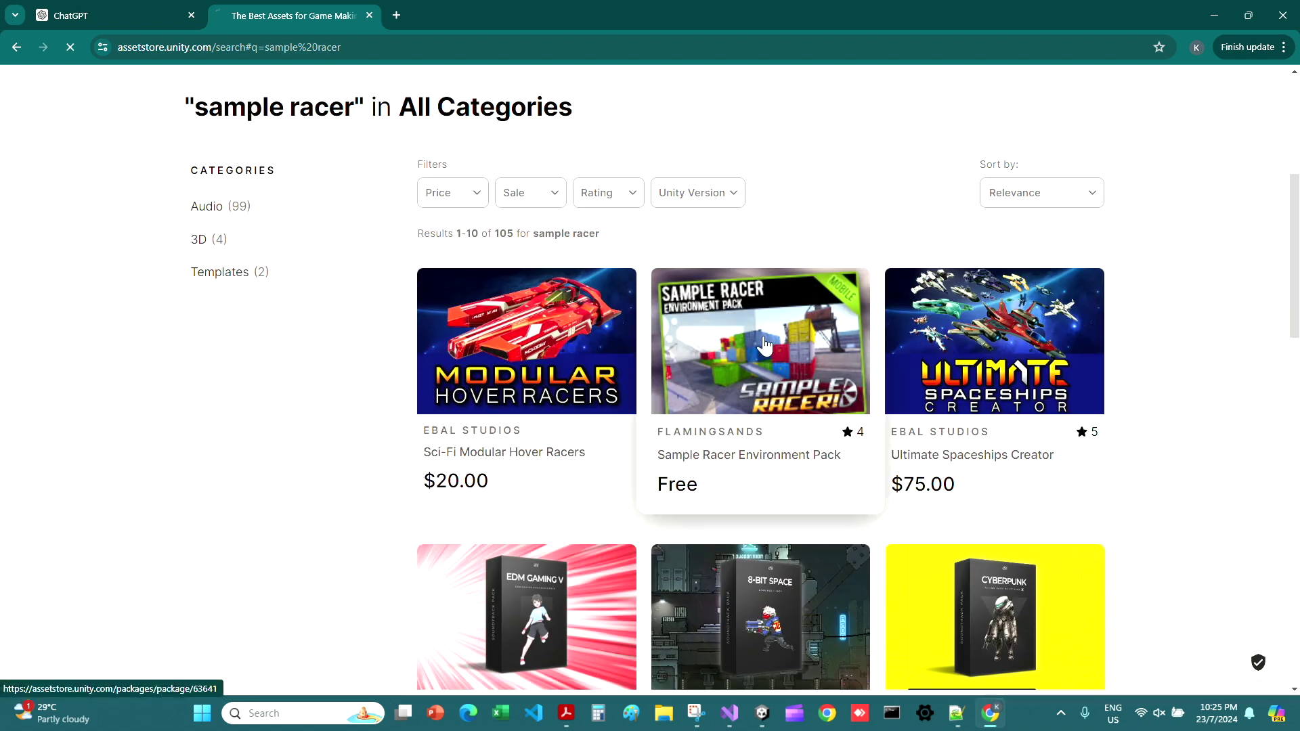
pyautogui.click(721, 452)
pyautogui.scroll(-8, 610, 467)
# Step: Follow the iTween Path link in the package description, check the page it opens and close that tab
pyautogui.click(456, 538)
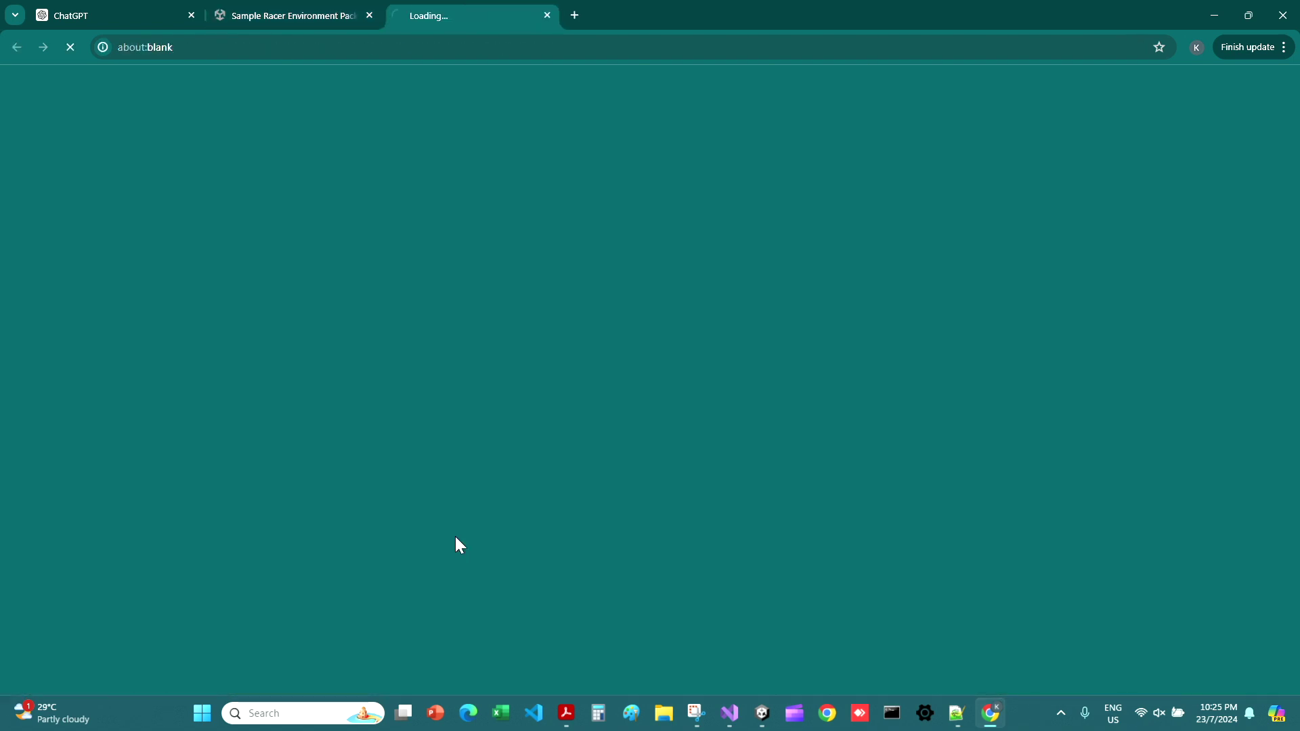
pyautogui.moveTo(9, 115); pyautogui.dragTo(262, 128)
pyautogui.doubleClick(88, 148)
pyautogui.click(547, 15)
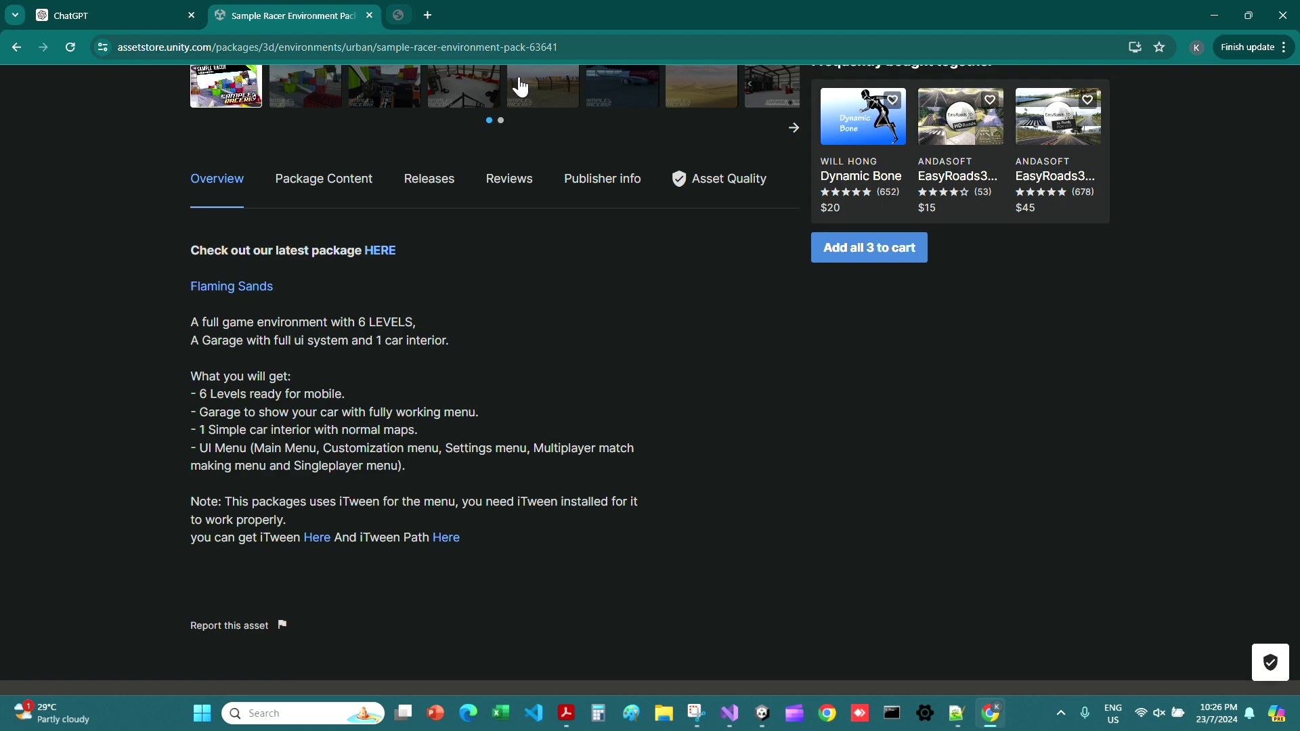
# Step: Read the user reviews of the Sample Racer Environment Pack
pyautogui.click(498, 179)
pyautogui.scroll(-3, 392, 383)
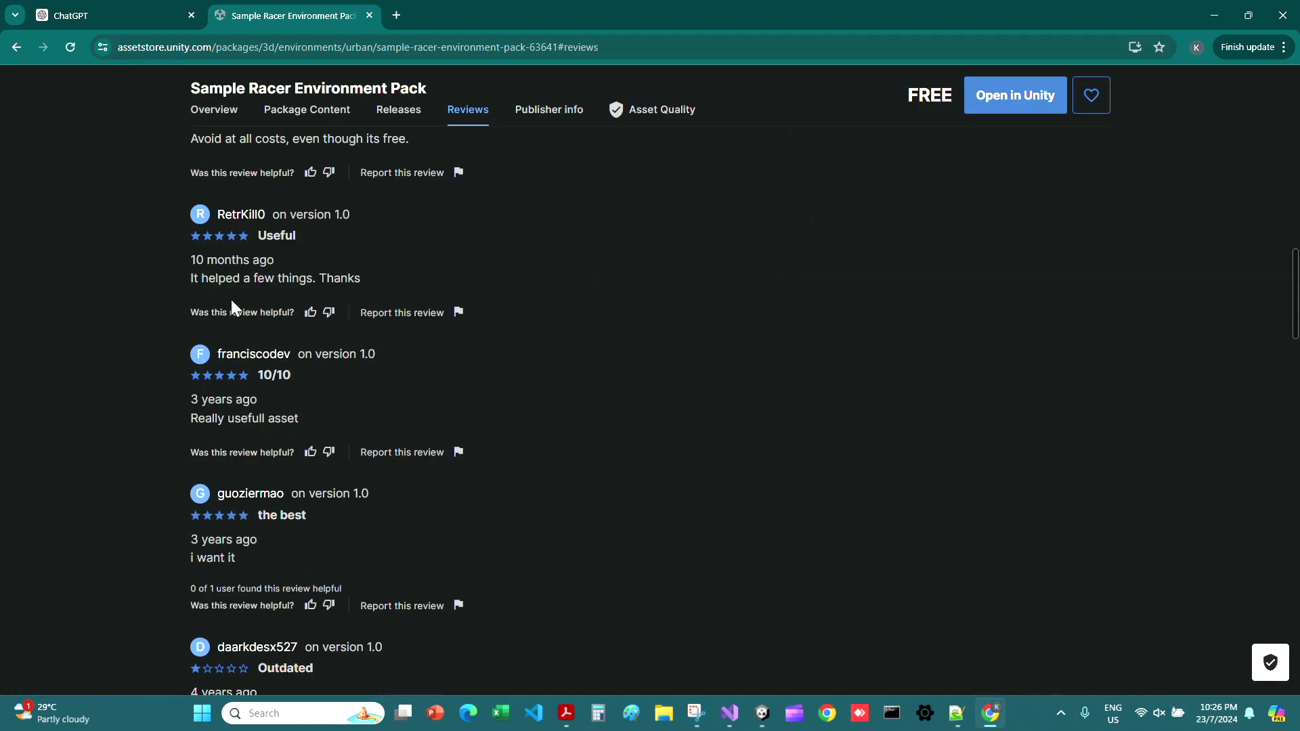
pyautogui.scroll(15, 228, 445)
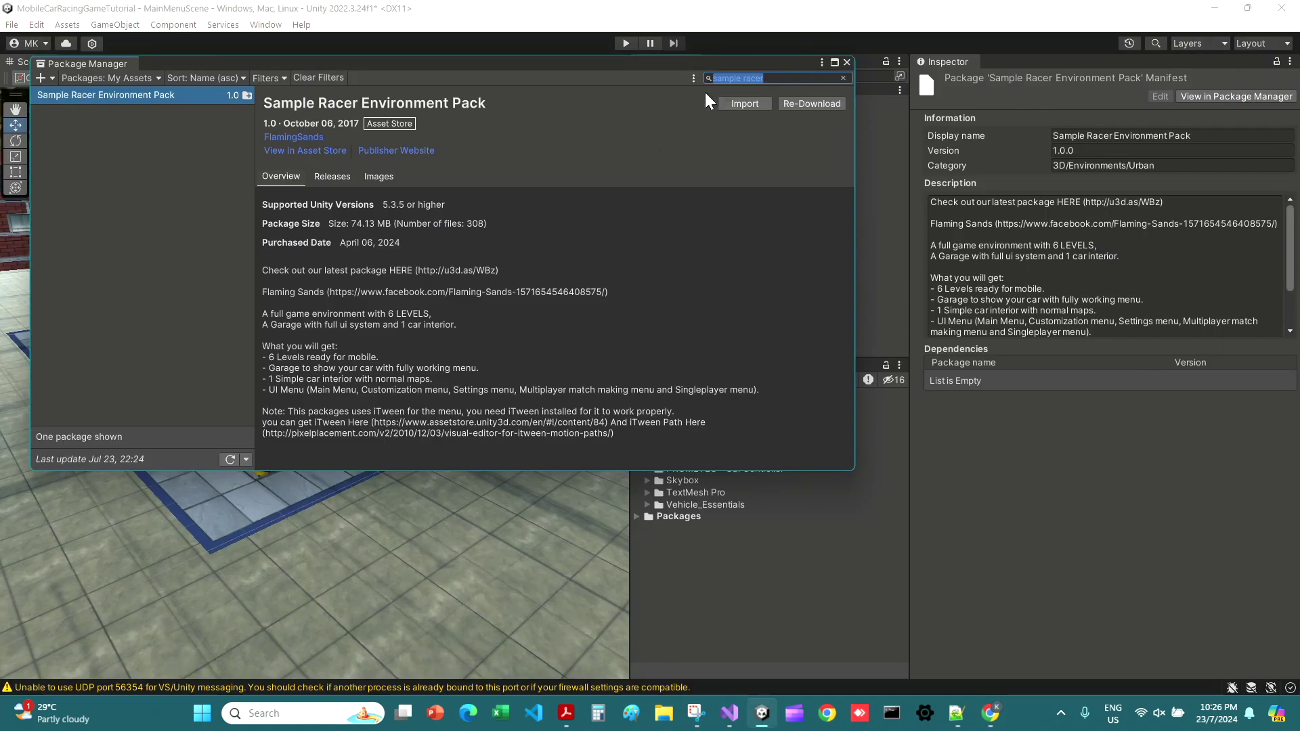
# Step: Return to Unity and import the Sample Racer Environment Pack into the project
pyautogui.click(764, 555)
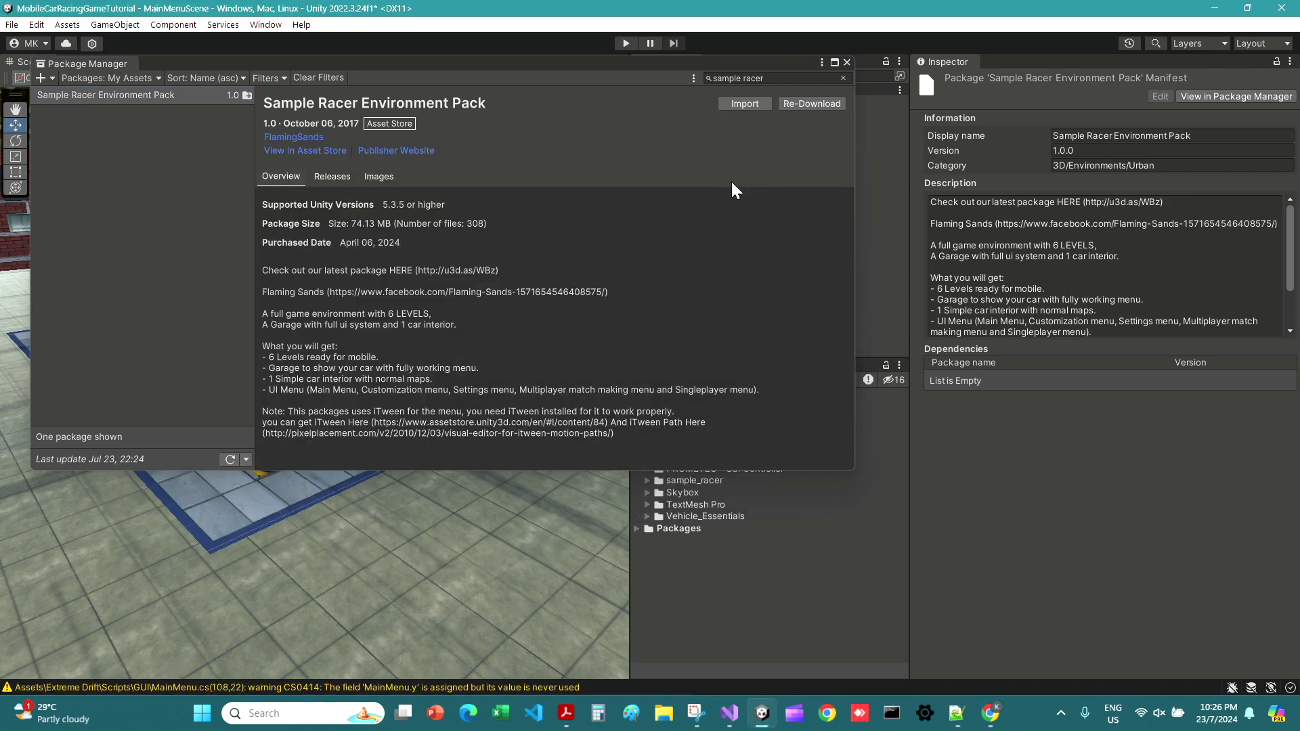
# Step: Find the iTween package by searching the owned assets for "itween", and narrow the Package Manager window
pyautogui.click(775, 79)
pyautogui.write('itween')
pyautogui.moveTo(854, 132); pyautogui.dragTo(628, 132)
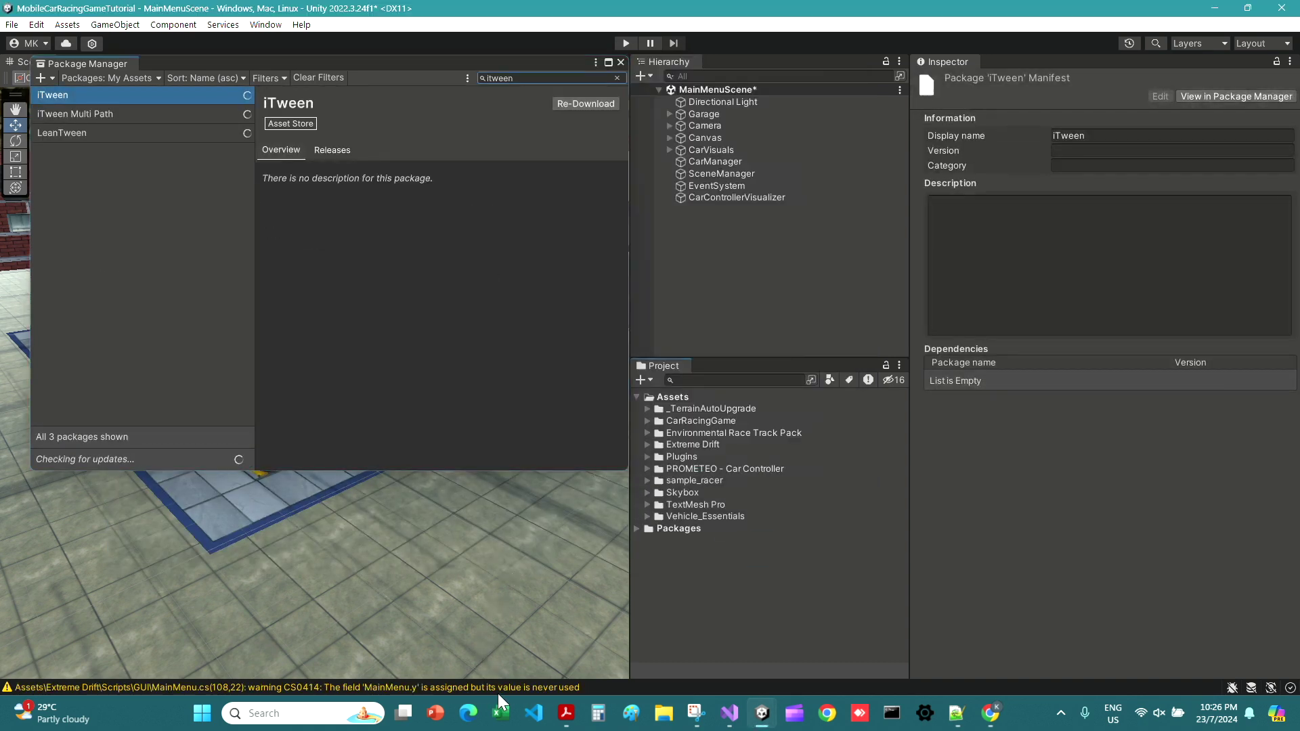
# Step: Examine the compile errors that sample_racer's MenuManager script raises in the console, and close the console
pyautogui.click(504, 686)
pyautogui.click(1288, 141)
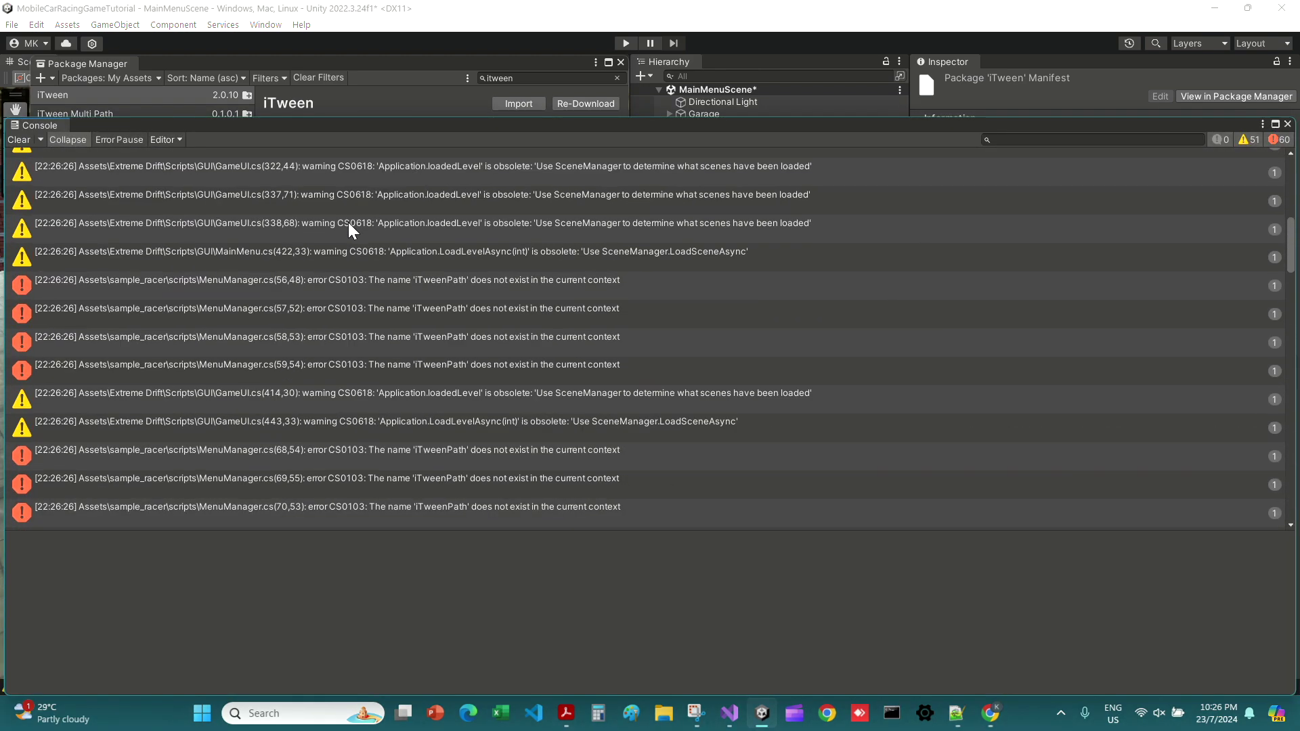
pyautogui.click(482, 177)
pyautogui.click(1288, 124)
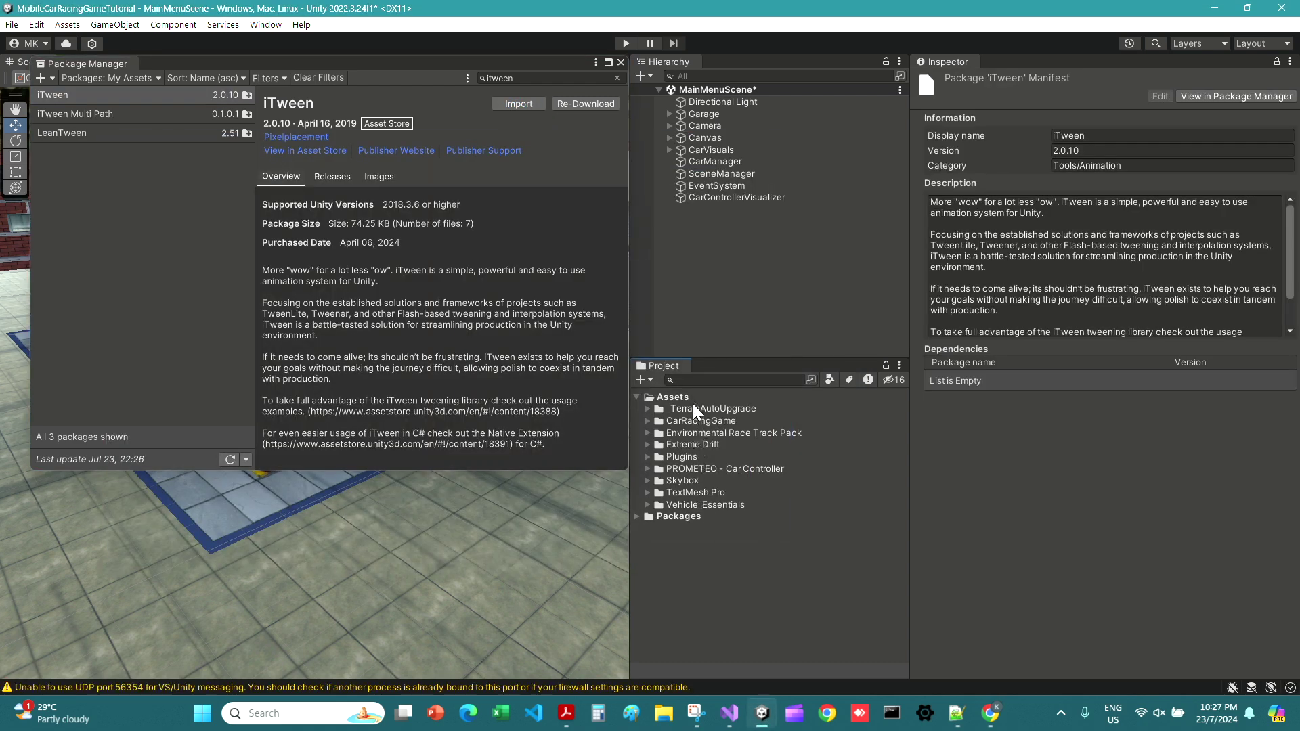
# Step: Look through the Plugins folder's Pixelplacement subfolder and inspect its iTween folder, then collapse Plugins again
pyautogui.click(645, 457)
pyautogui.click(657, 469)
pyautogui.click(677, 482)
pyautogui.click(668, 482)
pyautogui.click(647, 457)
# Step: Search the owned assets for "itween path", and clear all messages from the console
pyautogui.click(522, 79)
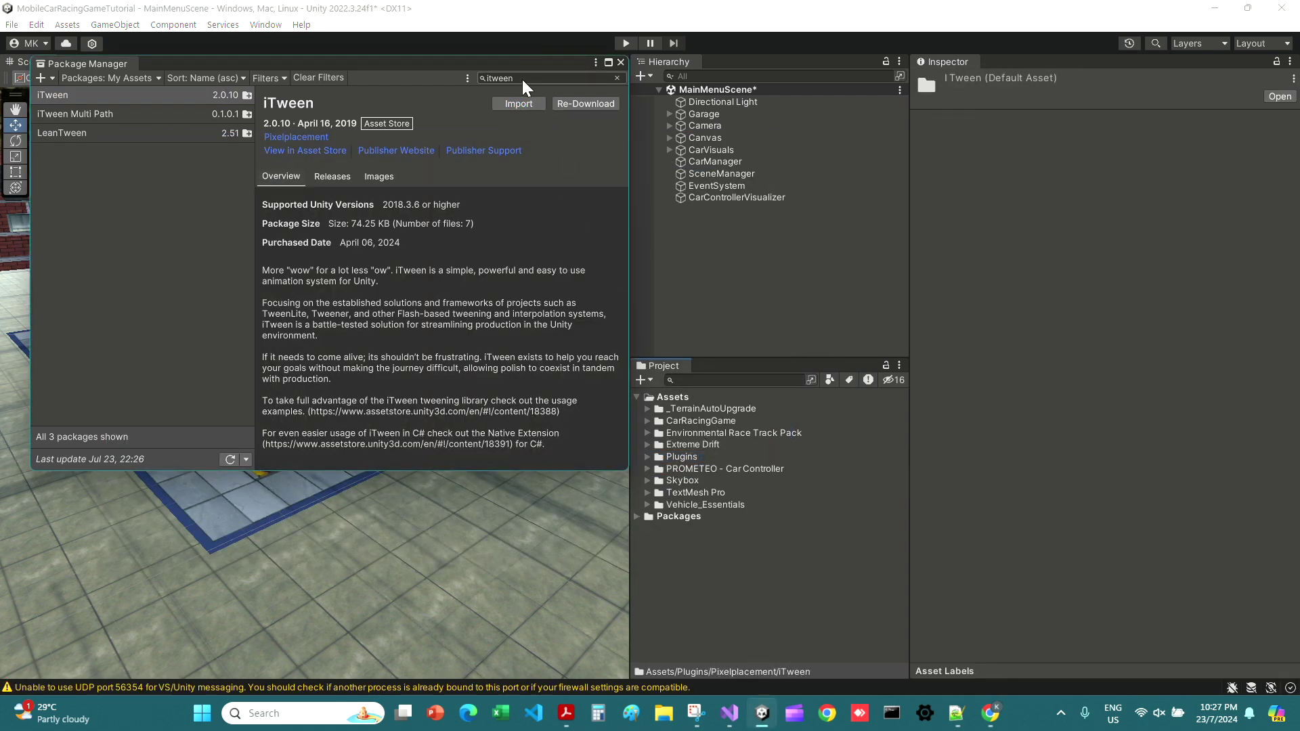
pyautogui.write('path')
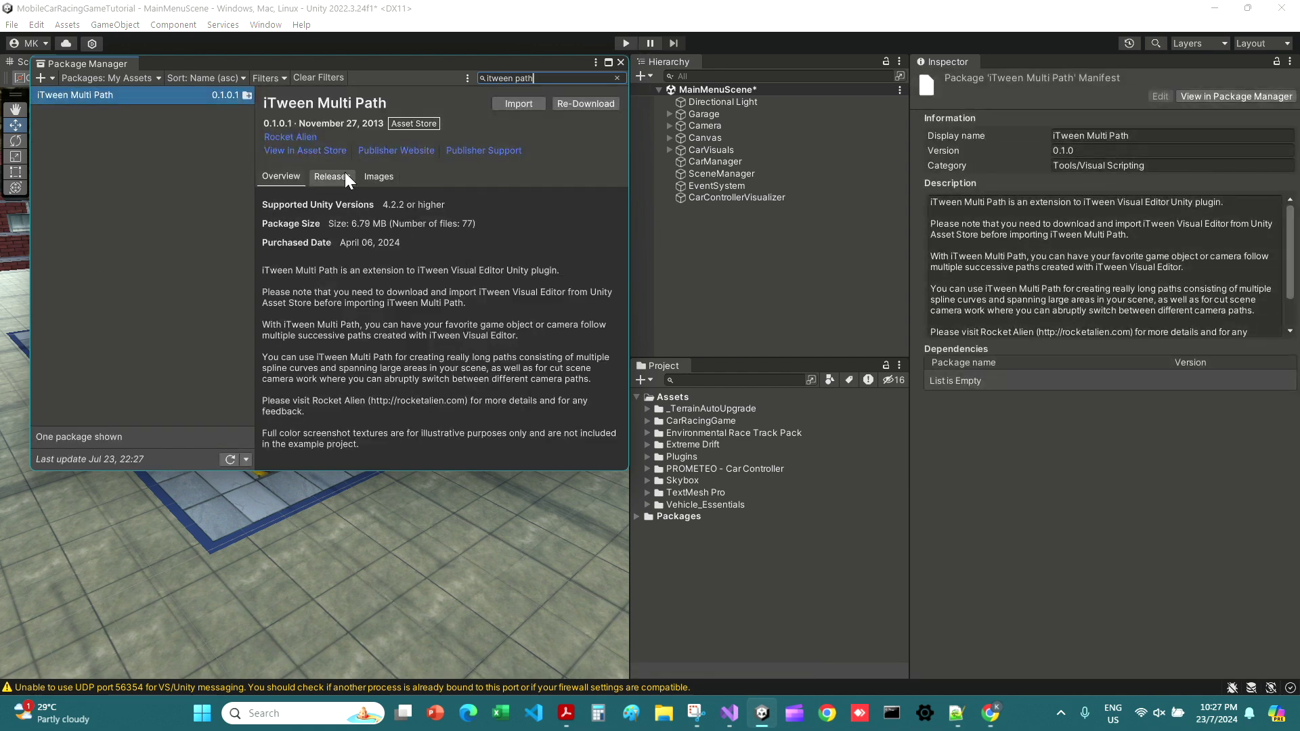
pyautogui.click(409, 687)
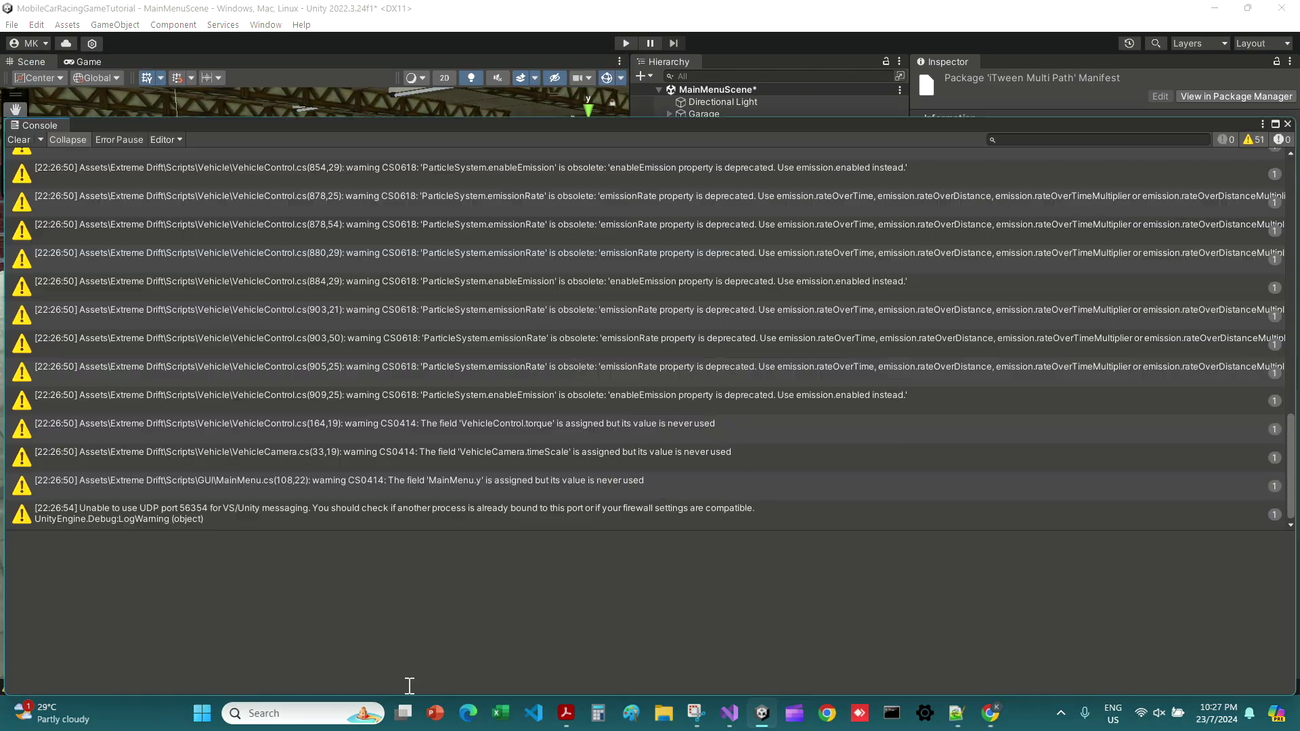
pyautogui.click(21, 139)
pyautogui.click(1287, 124)
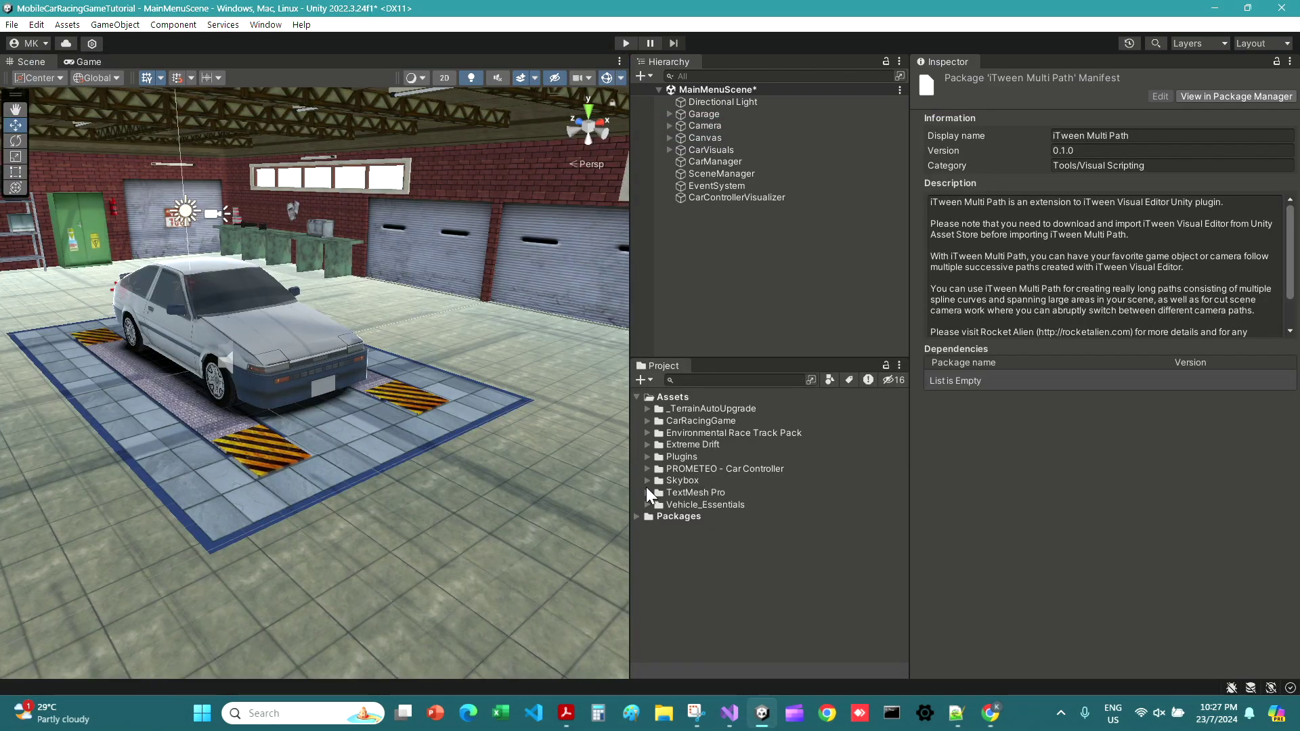
# Step: Find the Sample Racer Environment Pack by searching for "sample racer" and import all its files into the project
pyautogui.click(265, 25)
pyautogui.click(293, 274)
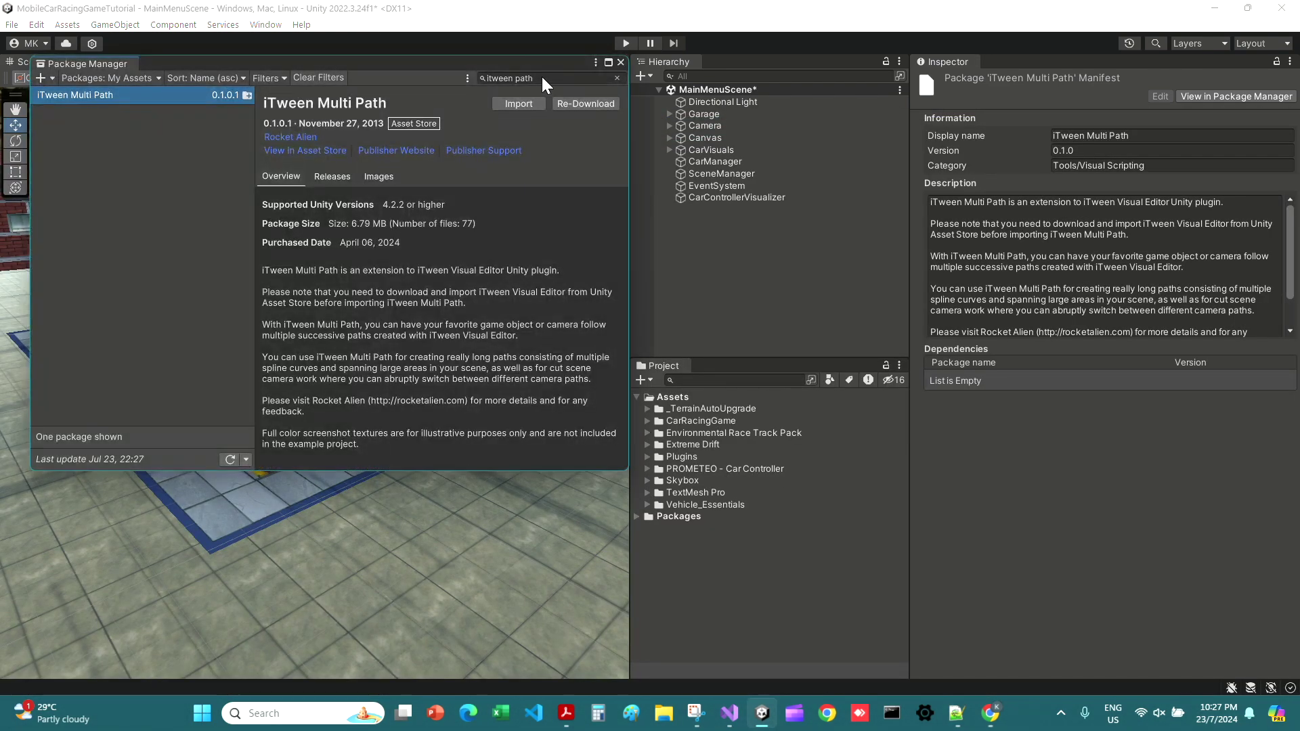
pyautogui.click(542, 77)
pyautogui.write('sample racer')
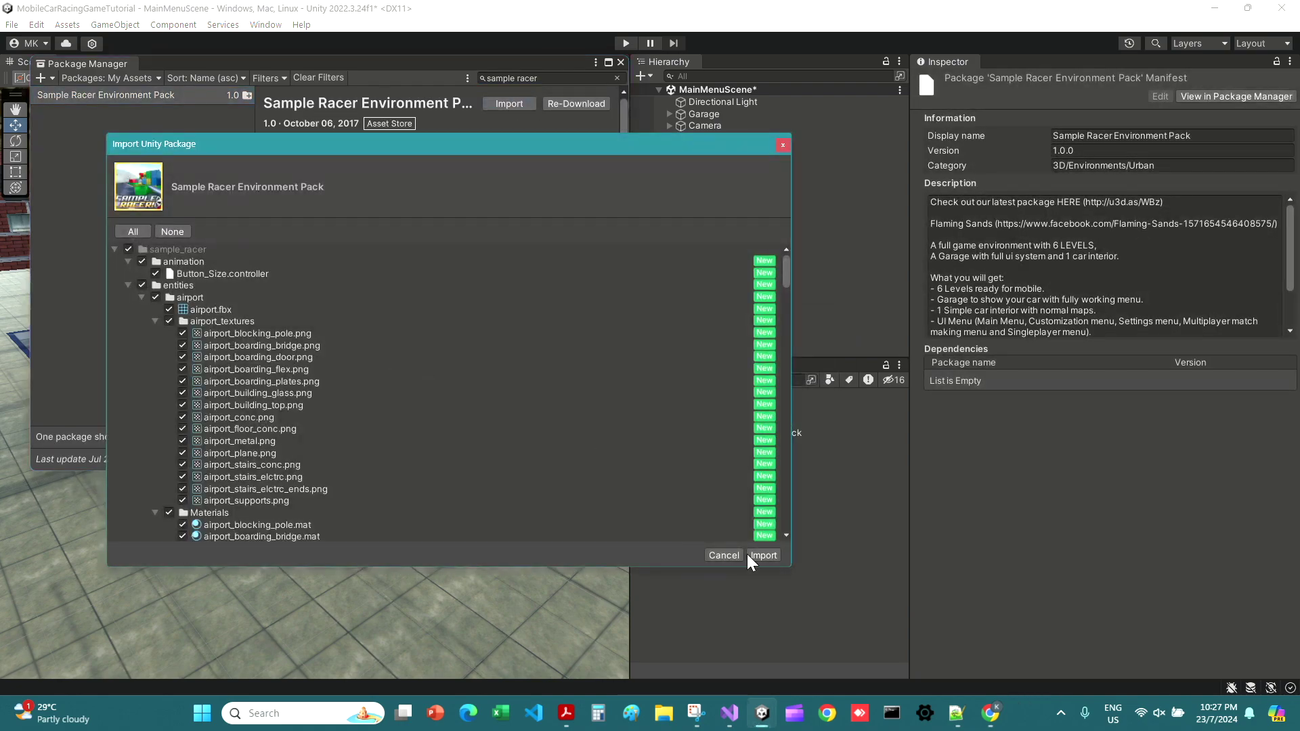
pyautogui.click(771, 554)
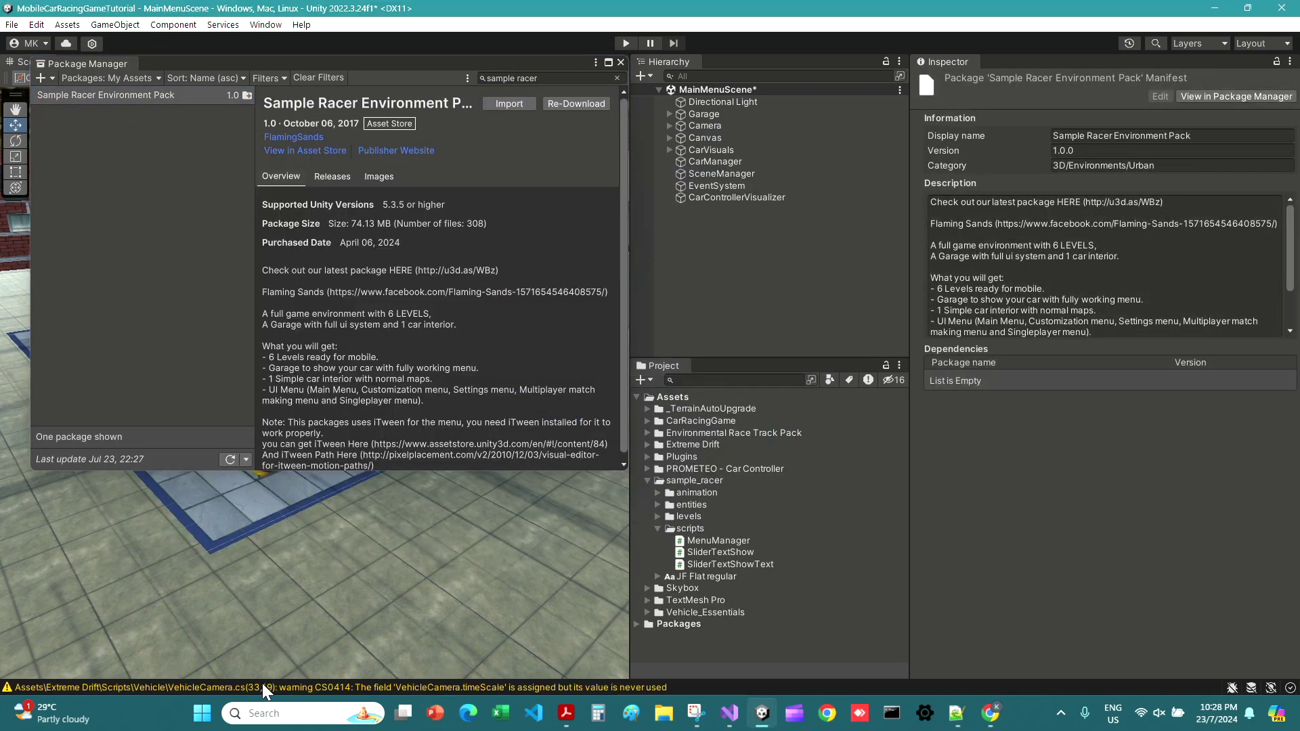
# Step: Clear the console warnings and examine the errors left by sample_racer's MenuManager script
pyautogui.click(264, 689)
pyautogui.click(16, 140)
pyautogui.scroll(15, 1237, 206)
pyautogui.click(529, 180)
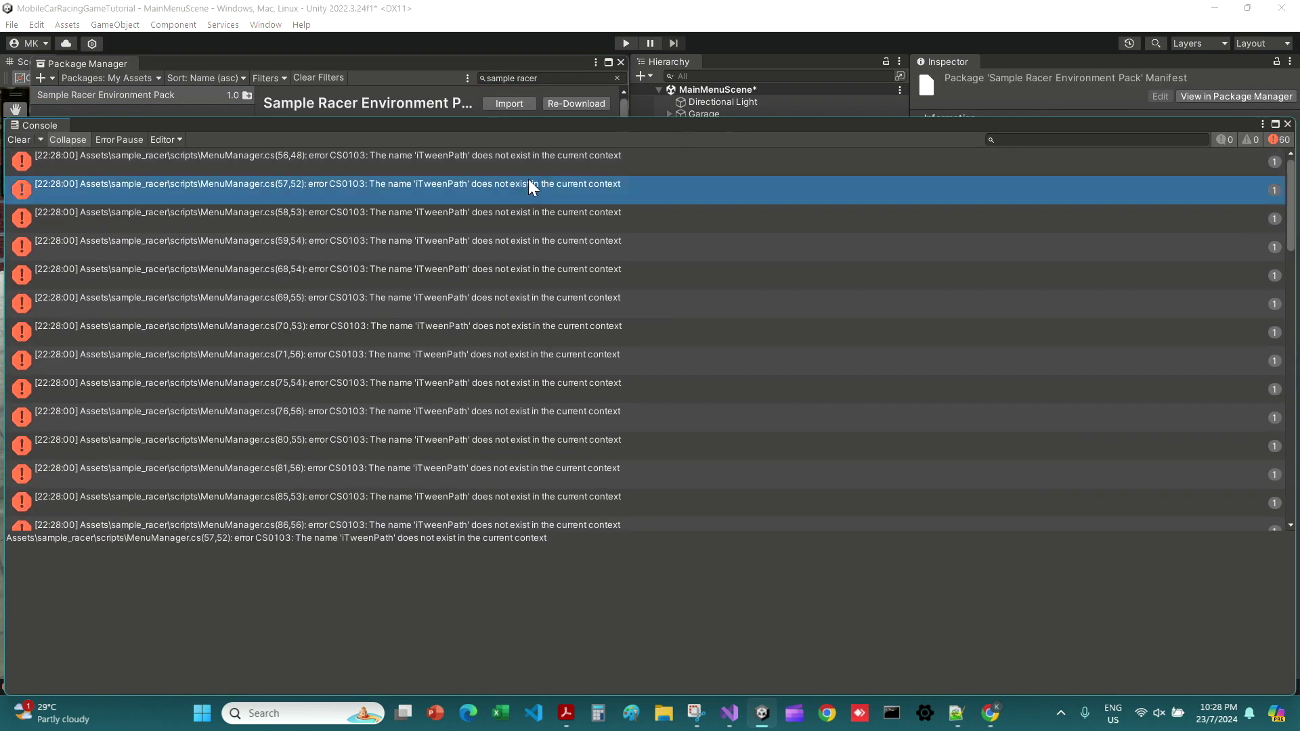
# Step: Search for "itween multi", import the iTween Multi Path package and clear the console warnings
pyautogui.click(554, 77)
pyautogui.write('itween mutli')
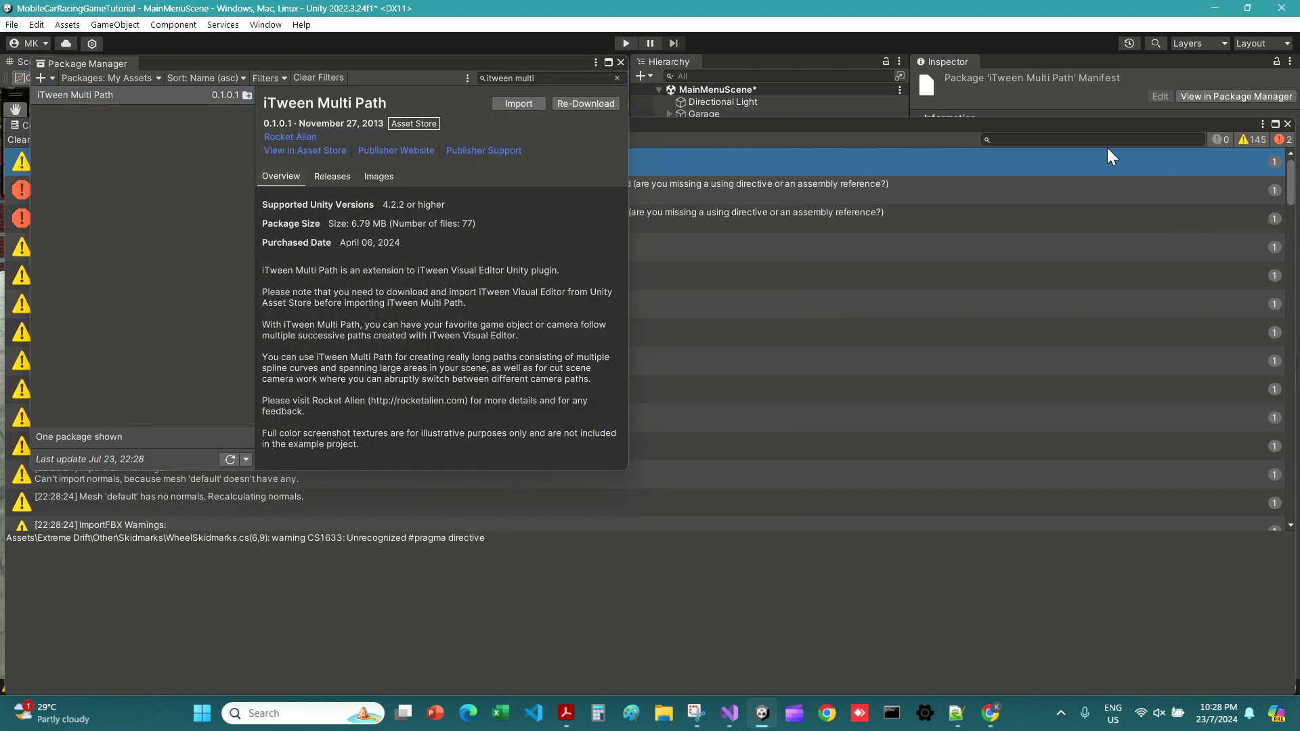
pyautogui.click(19, 139)
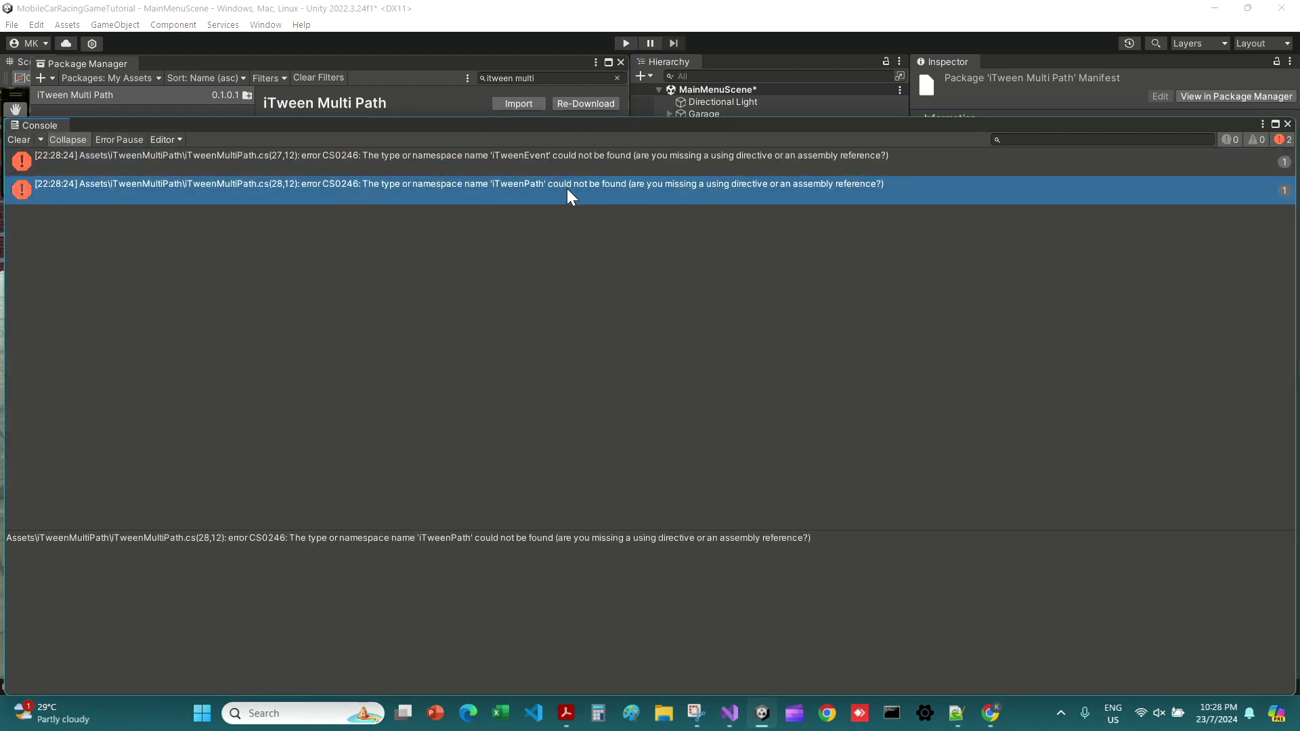
# Step: Shrink the console and examine the iTweenMultiPath script in its asset folder alongside the two console errors
pyautogui.moveTo(579, 120); pyautogui.dragTo(292, 456)
pyautogui.scroll(-1, 763, 571)
pyautogui.click(648, 440)
pyautogui.click(648, 457)
pyautogui.click(772, 479)
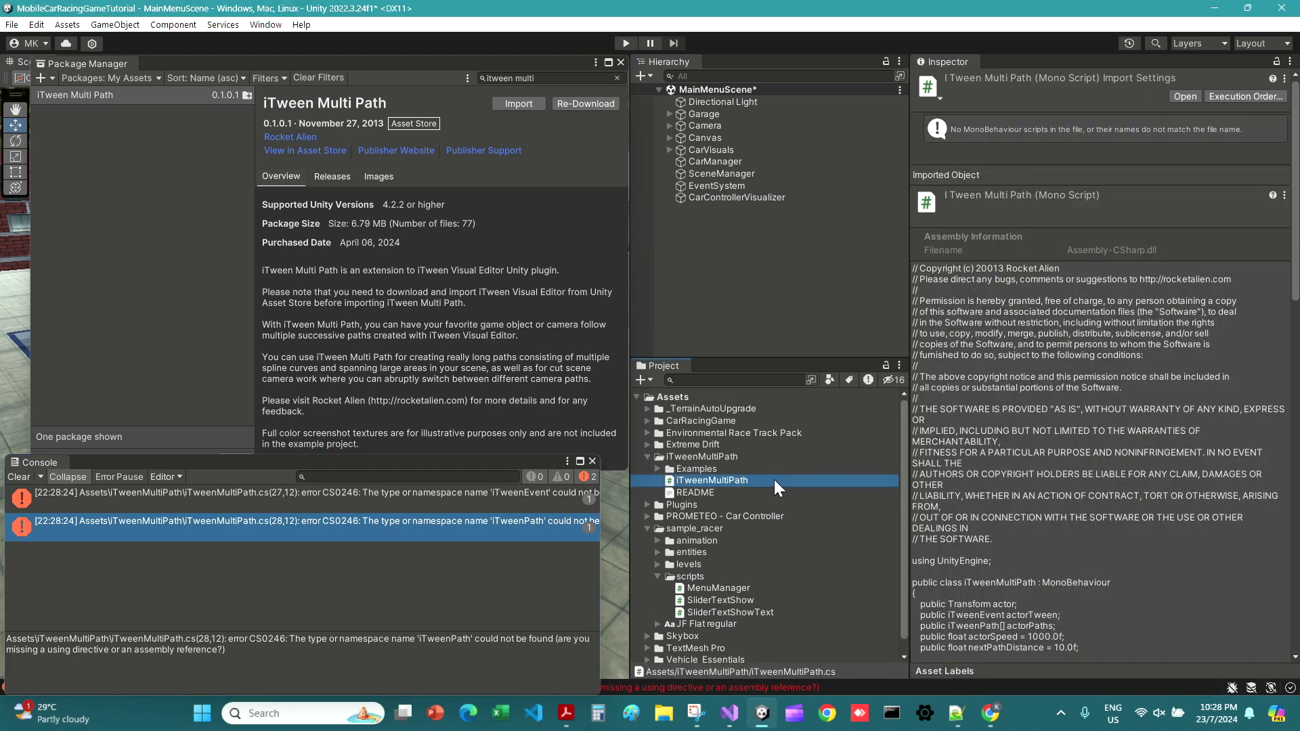
pyautogui.click(416, 499)
pyautogui.click(424, 518)
# Step: Delete the iTweenMultiPath folder, sample_racer's scripts folder and the Plugins folder from the project's assets
pyautogui.click(815, 455)
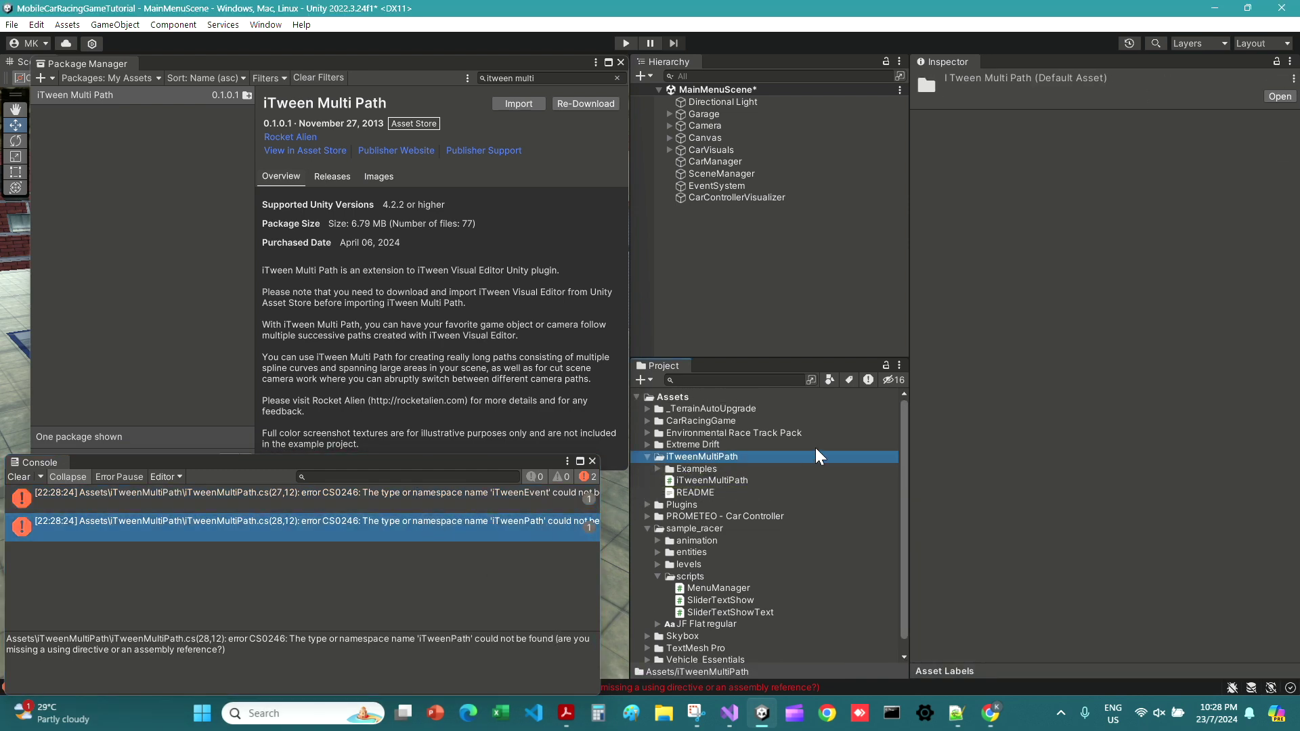
pyautogui.hotkey('shift', 'Delete')
pyautogui.click(592, 461)
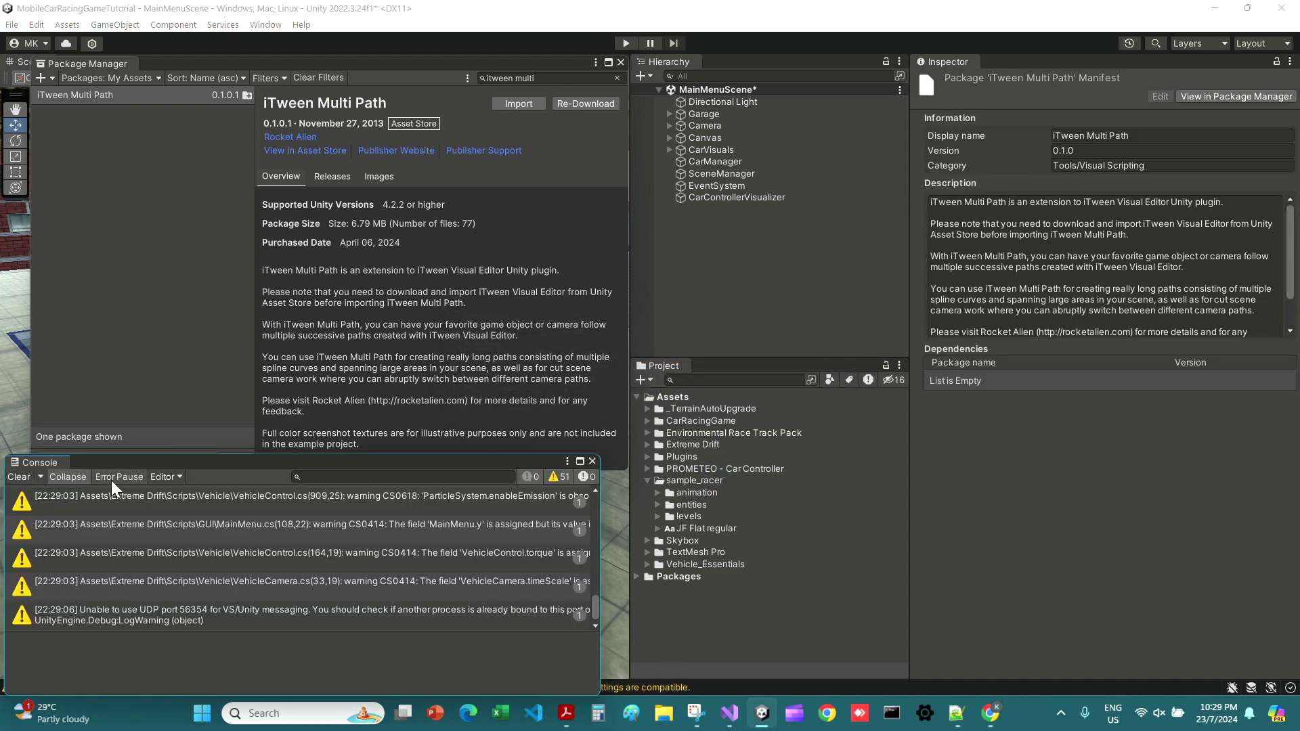
pyautogui.click(592, 462)
pyautogui.click(703, 457)
pyautogui.press('Delete')
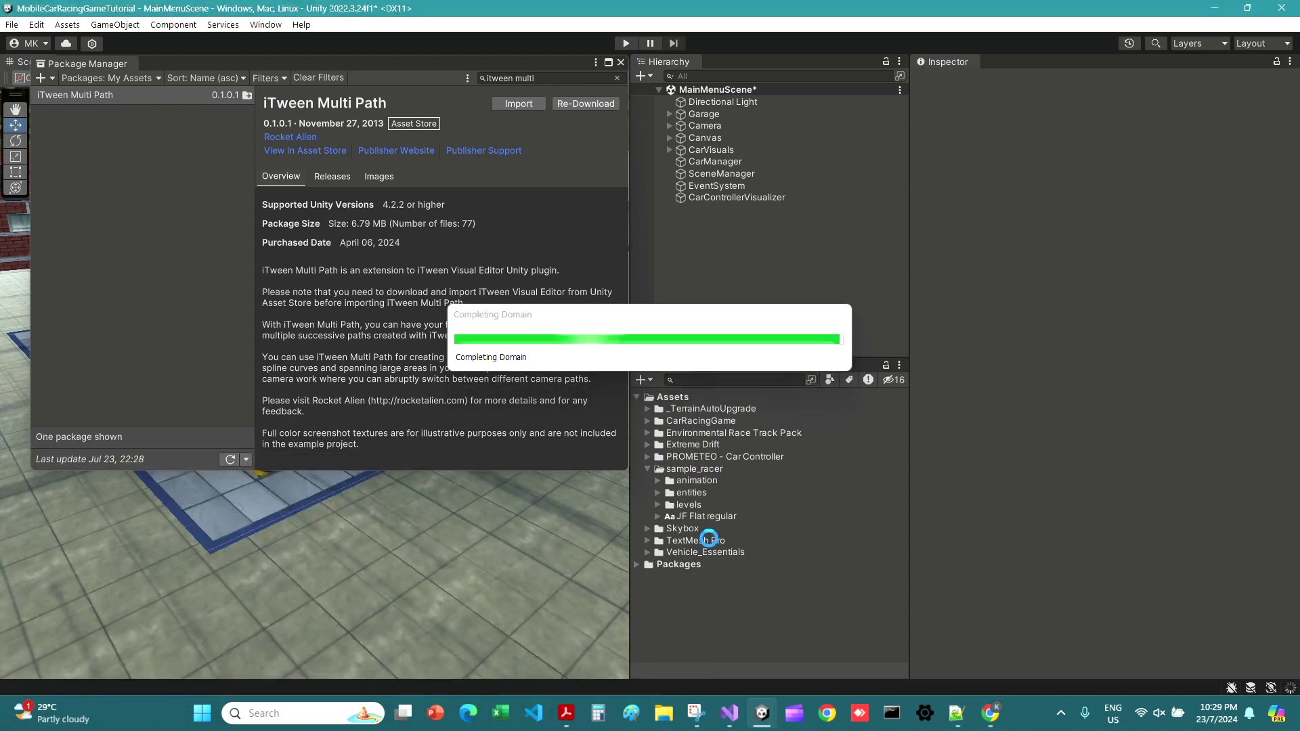
# Step: Browse sample_racer's entities folder, checking the contents of its subfolders from airport through highway
pyautogui.press('Right')
pyautogui.press('Down')
pyautogui.scroll(-2, 774, 550)
pyautogui.press('Right')
pyautogui.press('Left')
pyautogui.press('Left')
pyautogui.press('Left')
pyautogui.press('Up')
pyautogui.press('Right')
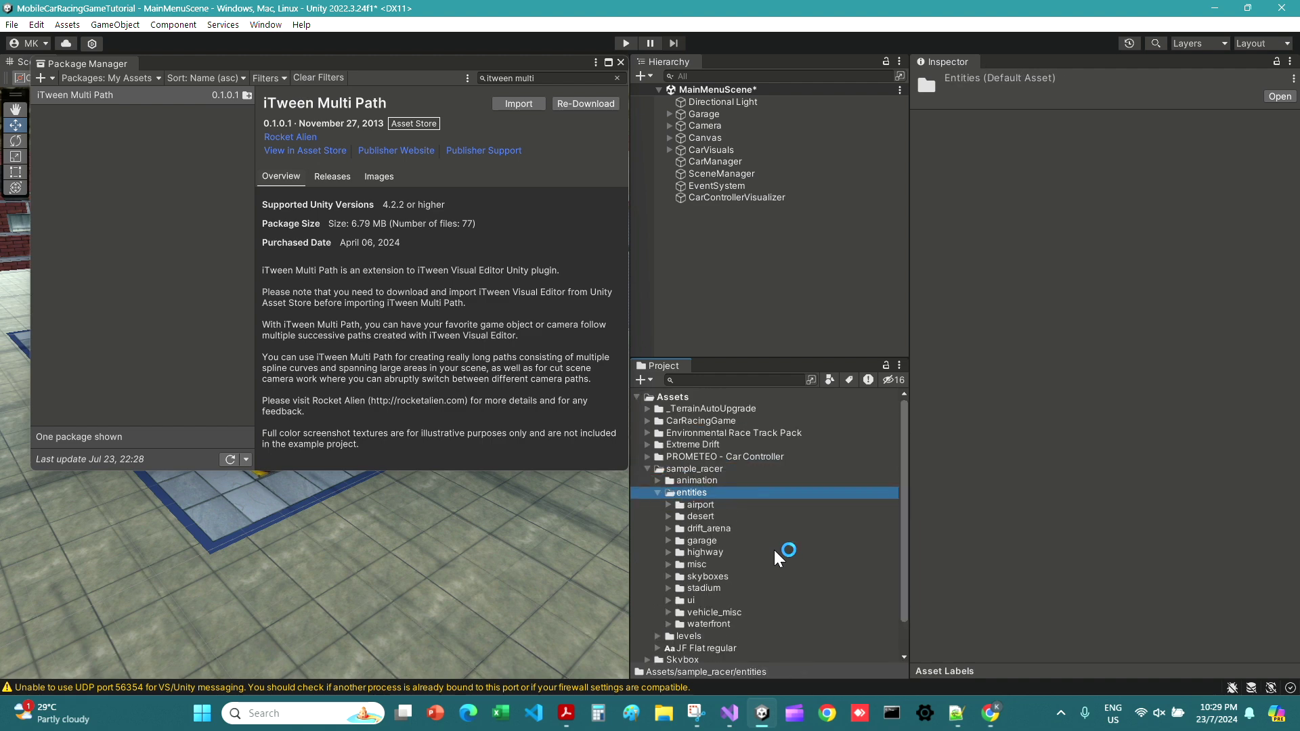
pyautogui.press('Down')
pyautogui.press('Right')
pyautogui.press('Left')
pyautogui.press('Down')
pyautogui.press('Down')
pyautogui.press('Down')
pyautogui.press('Right')
pyautogui.press('Left')
pyautogui.press('Down')
pyautogui.press('Right')
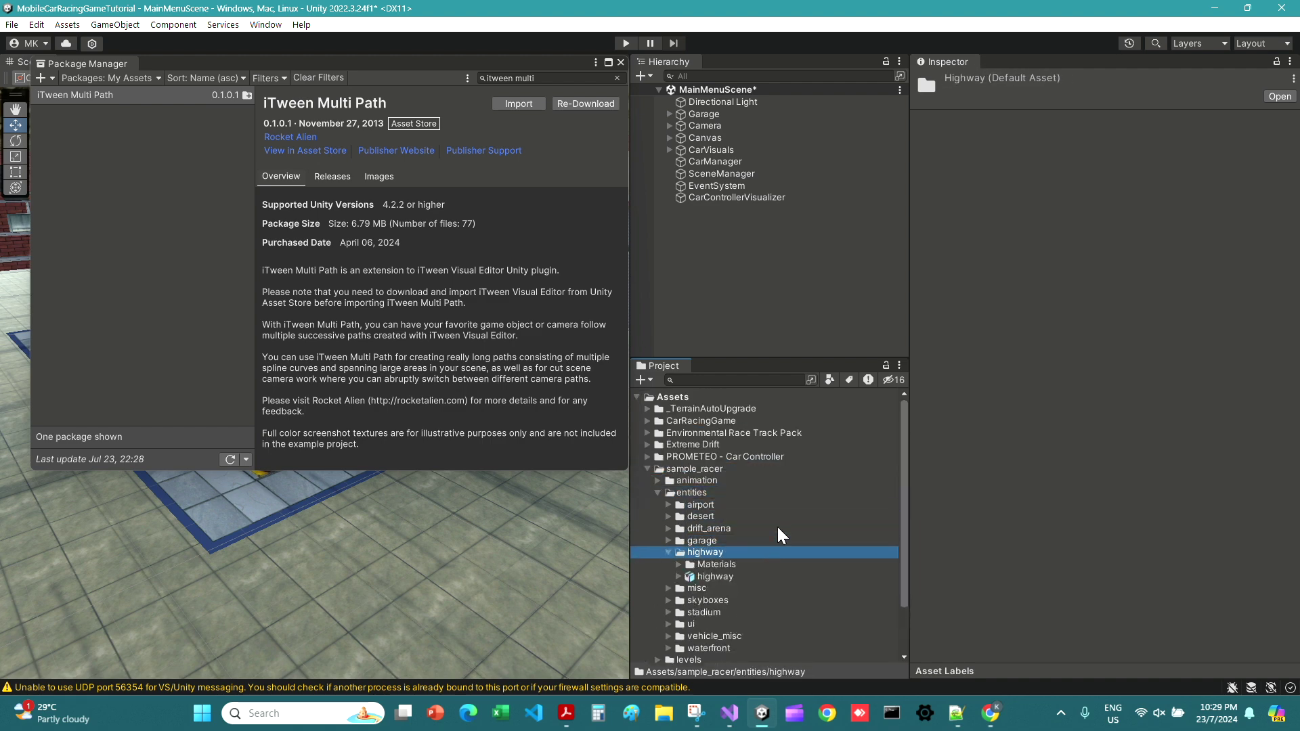
# Step: Examine the remaining entities subfolders from misc through waterfront, including the stadium model's import settings
pyautogui.press('Left')
pyautogui.press('Down')
pyautogui.press('Right')
pyautogui.scroll(-5, 778, 527)
pyautogui.press('Left')
pyautogui.press('Down')
pyautogui.press('Right')
pyautogui.press('Left')
pyautogui.press('Down')
pyautogui.press('Right')
pyautogui.scroll(-1, 759, 483)
pyautogui.click(751, 546)
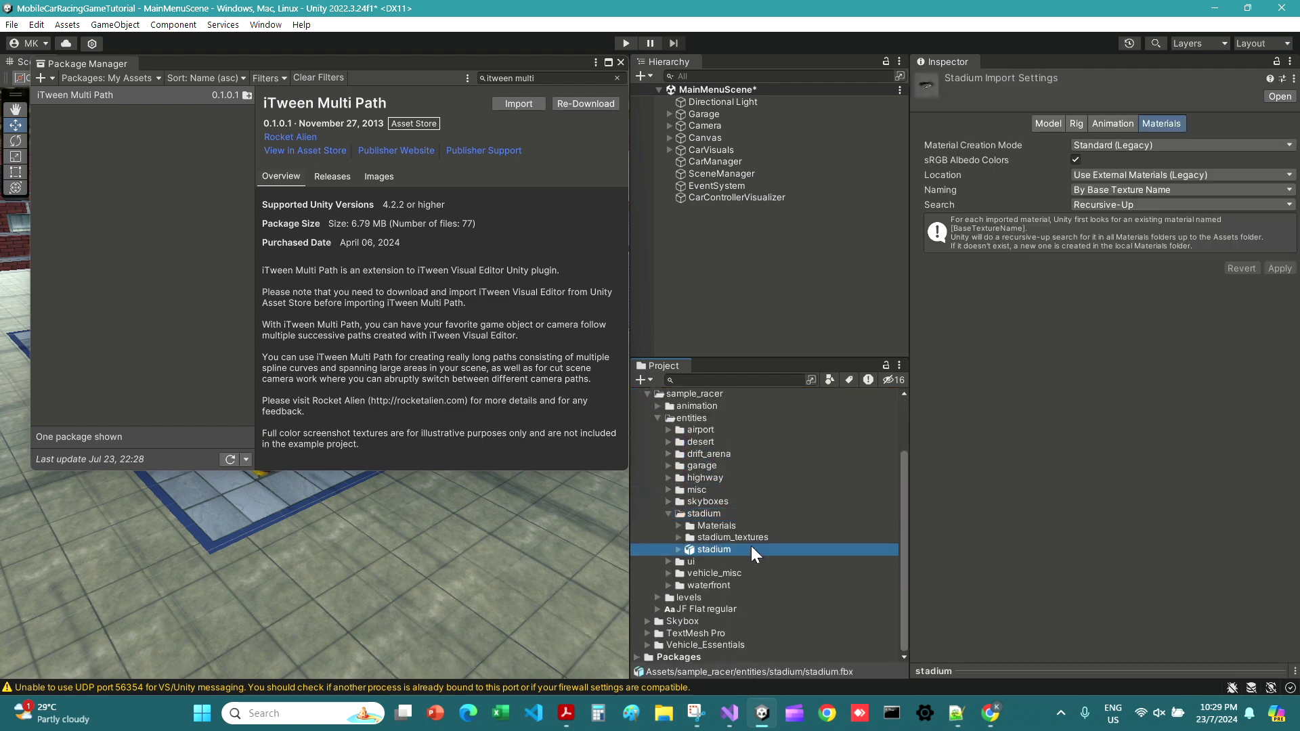
pyautogui.press('Left')
pyautogui.press('Left')
pyautogui.press('Down')
pyautogui.press('Right')
pyautogui.press('Left')
pyautogui.press('Down')
pyautogui.press('Right')
pyautogui.press('Left')
pyautogui.press('Down')
# Step: Expand the Button_Size controller in sample_racer's animation folder and inspect its Disabled clip
pyautogui.press('Up')
pyautogui.press('Up')
pyautogui.press('Up')
pyautogui.press('Up')
pyautogui.press('Up')
pyautogui.press('Left')
pyautogui.press('Left')
pyautogui.press('Up')
pyautogui.press('Right')
pyautogui.press('Down')
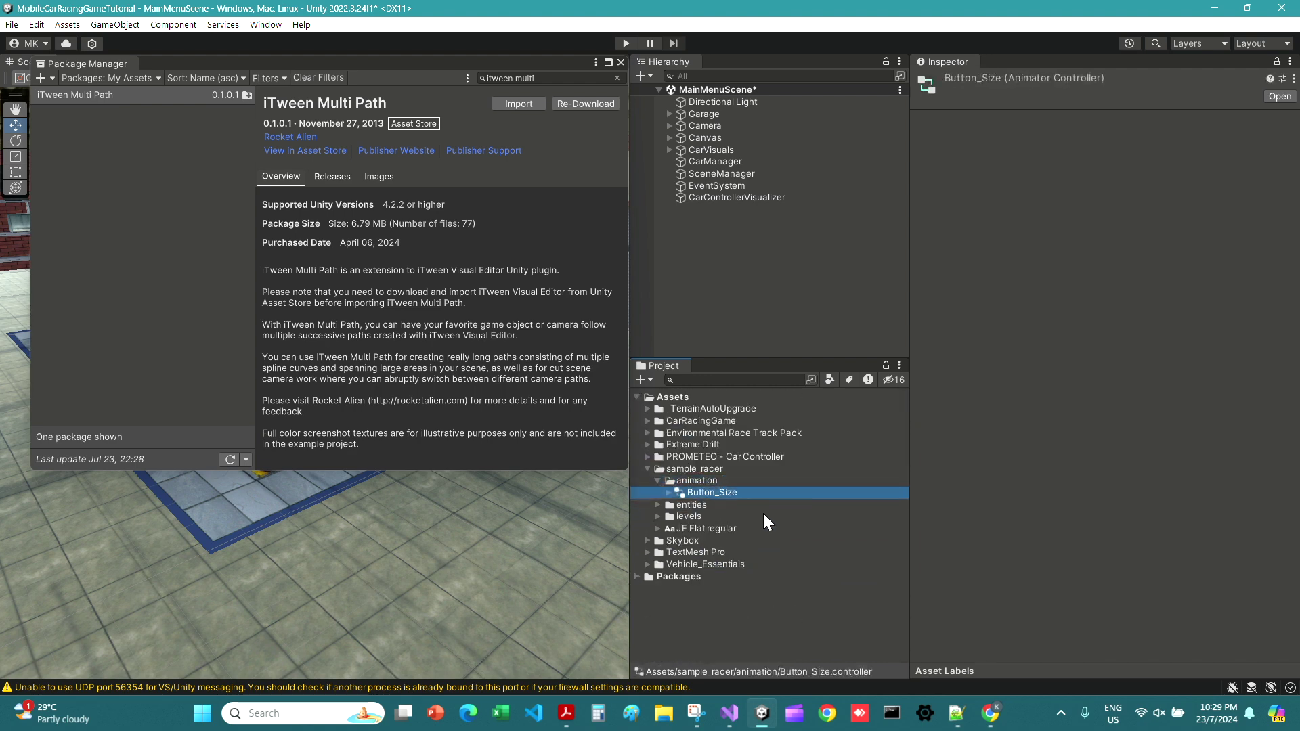
pyautogui.press('Right')
pyautogui.click(716, 507)
# Step: Add a TextMeshPro UI button to the Canvas and set its Pos X and Pos Y to 0
pyautogui.rightClick(734, 250)
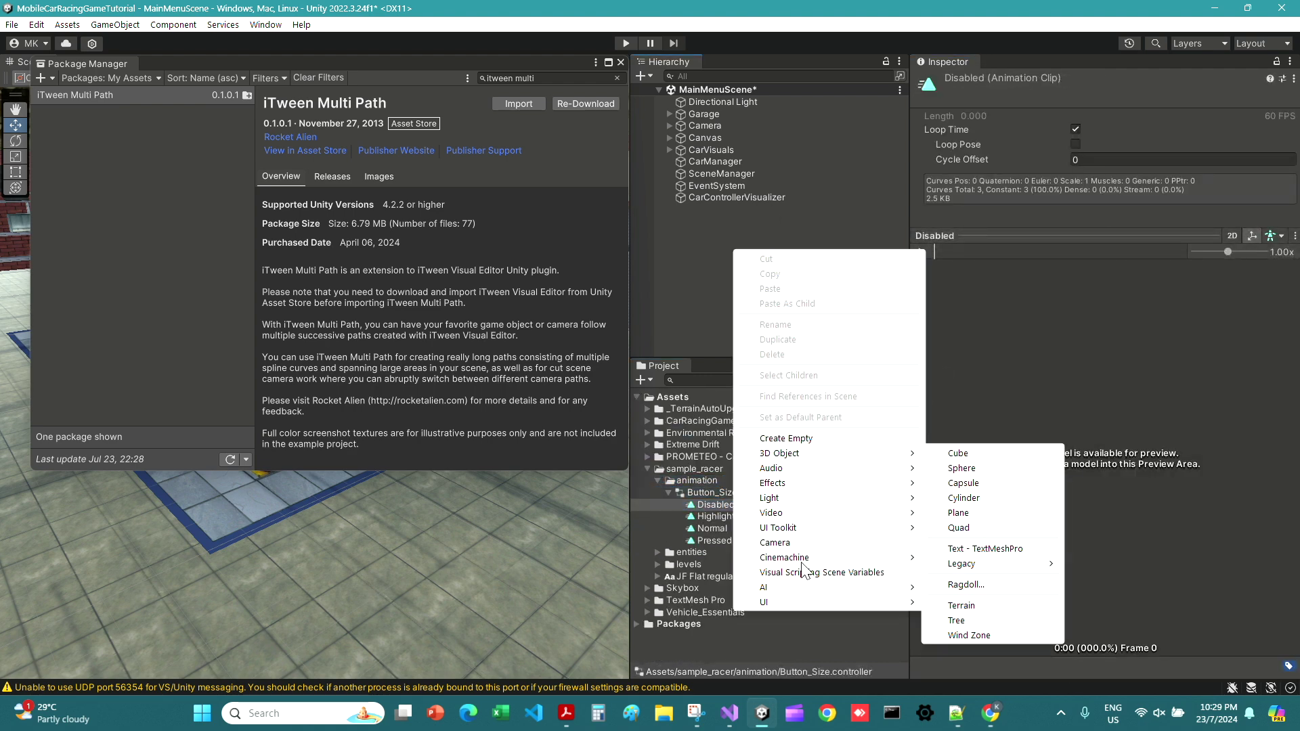
pyautogui.moveTo(817, 601)
pyautogui.click(962, 516)
pyautogui.moveTo(272, 58); pyautogui.dragTo(204, 471)
pyautogui.click(85, 61)
pyautogui.click(553, 475)
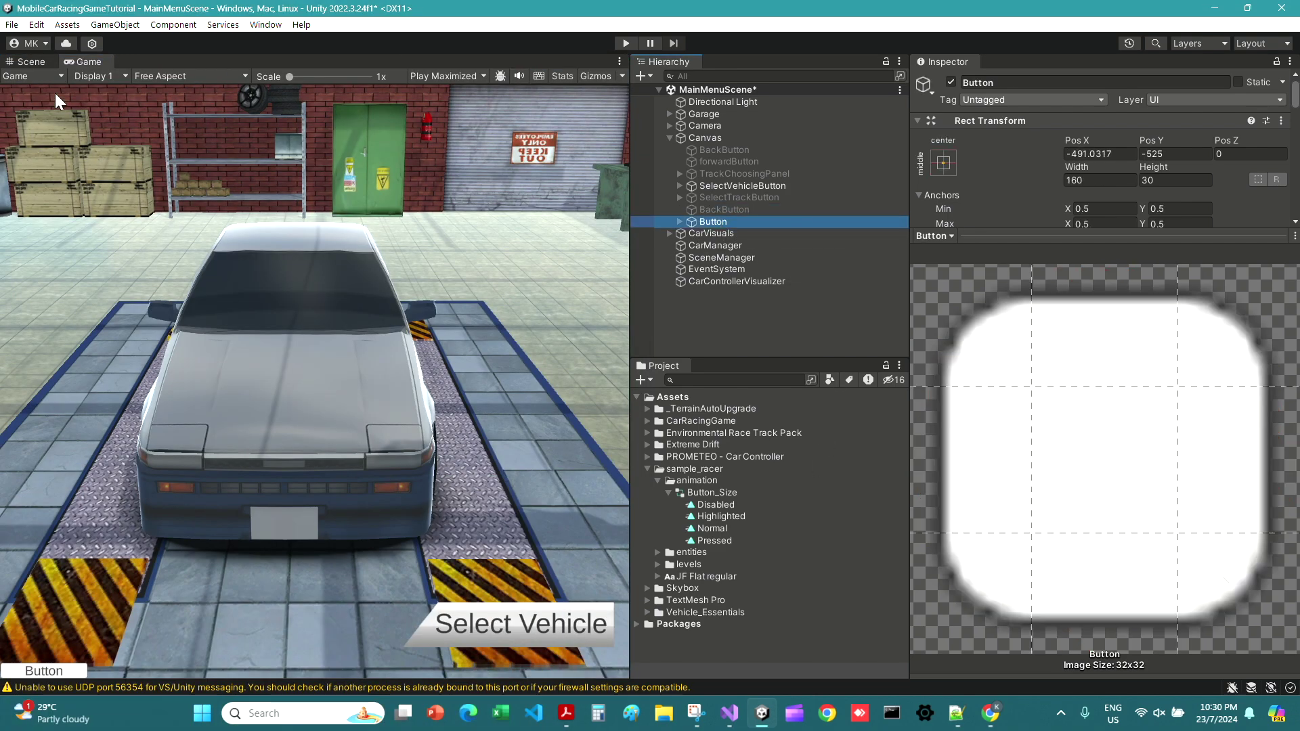
pyautogui.hotkey('shift', 'space')
pyautogui.doubleClick(35, 63)
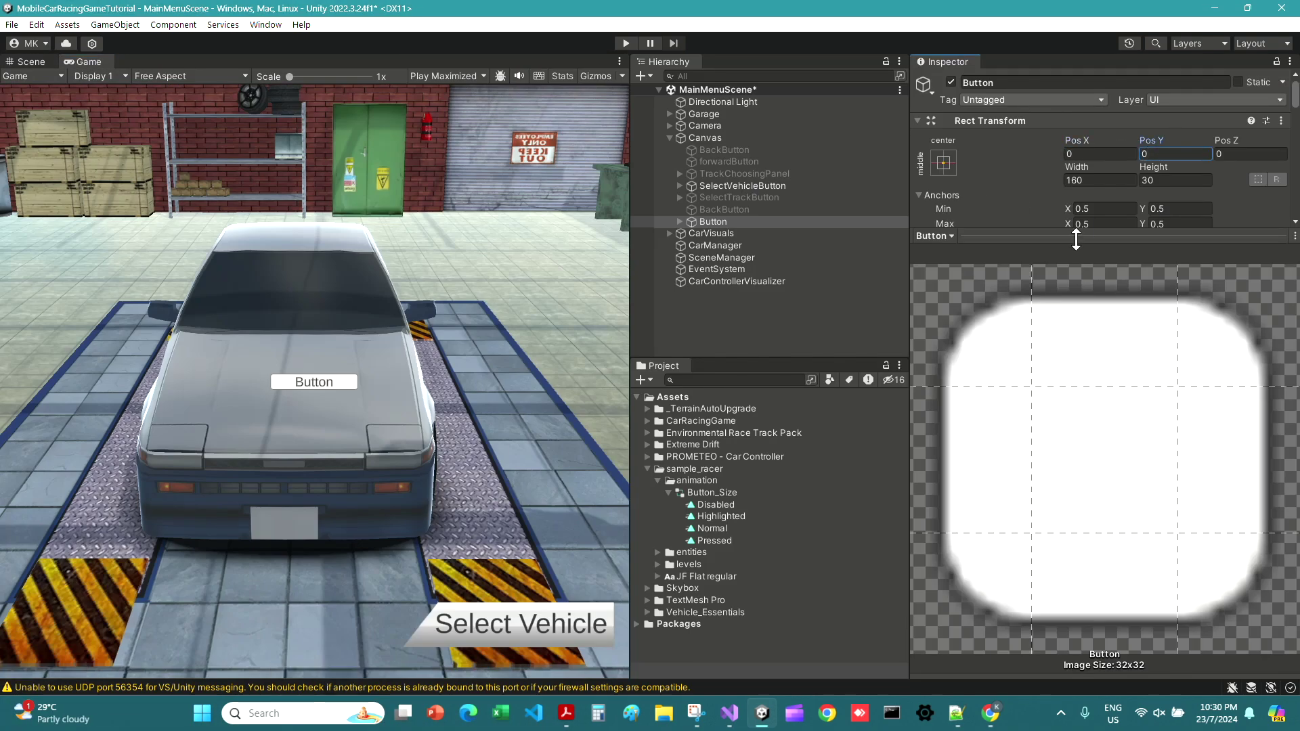
# Step: Clear the console and try to preview Button_Size's Disabled clip with the new button's text object
pyautogui.click(714, 493)
pyautogui.click(715, 505)
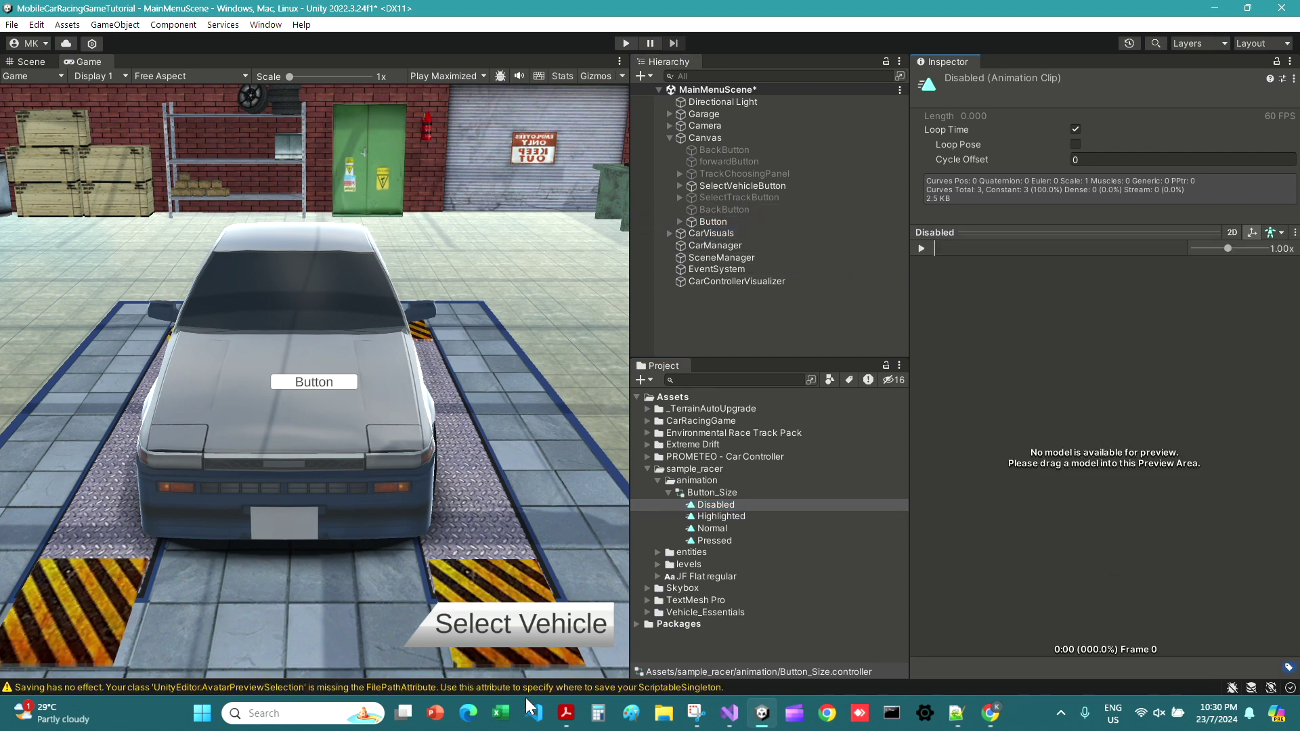
pyautogui.click(115, 687)
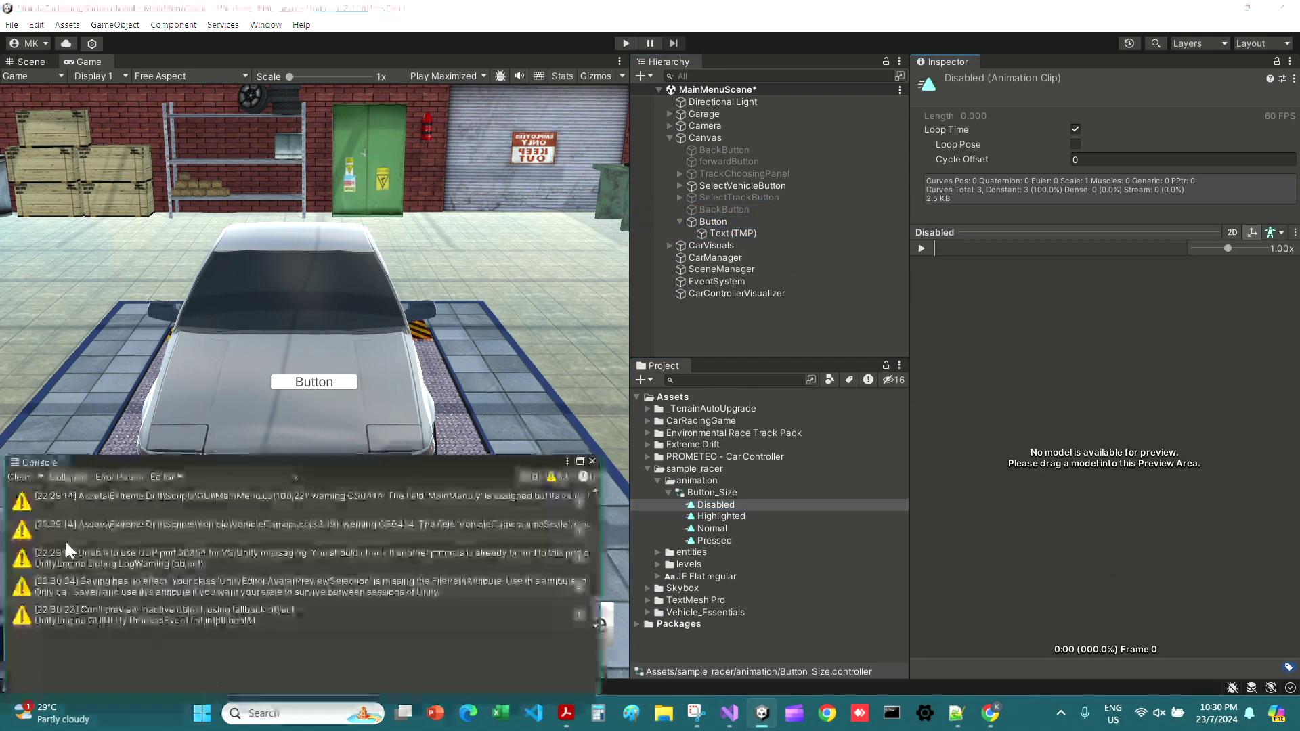
pyautogui.click(19, 477)
pyautogui.moveTo(733, 233); pyautogui.dragTo(1030, 465)
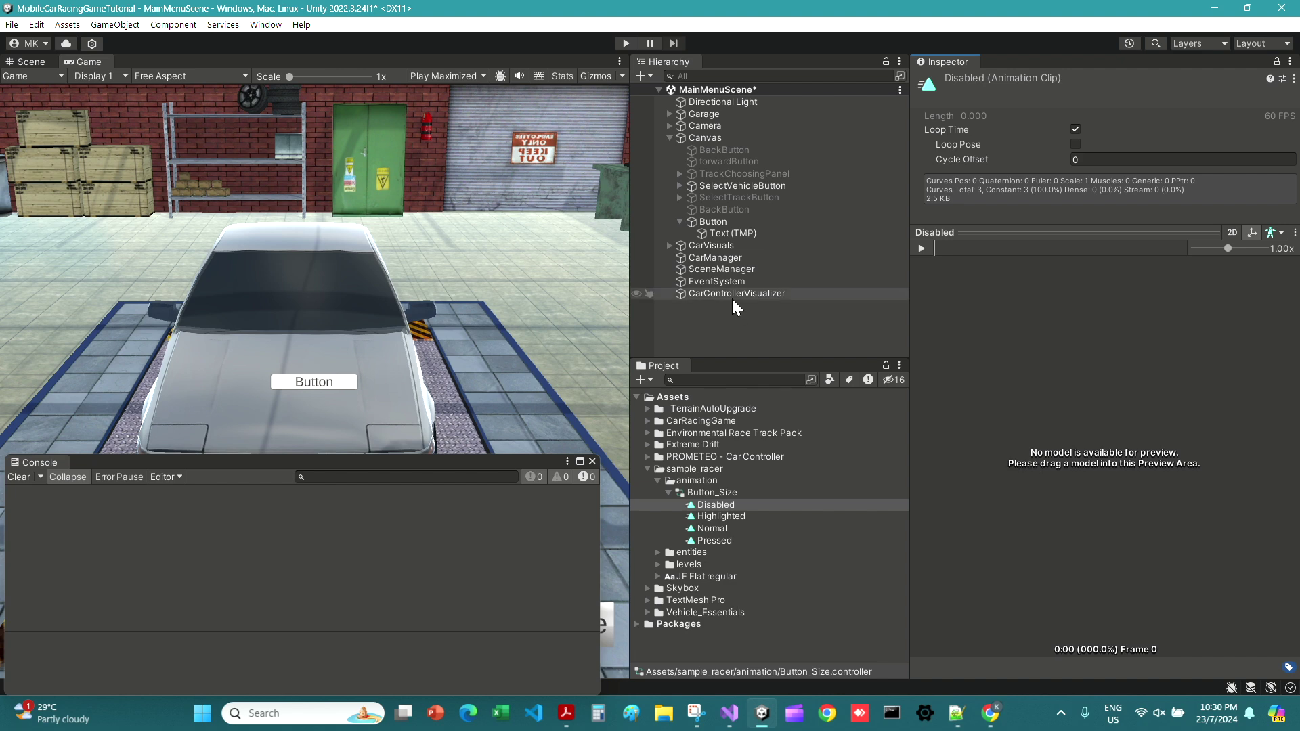
# Step: Collapse the sample_racer folder in the project assets and close the console
pyautogui.click(670, 482)
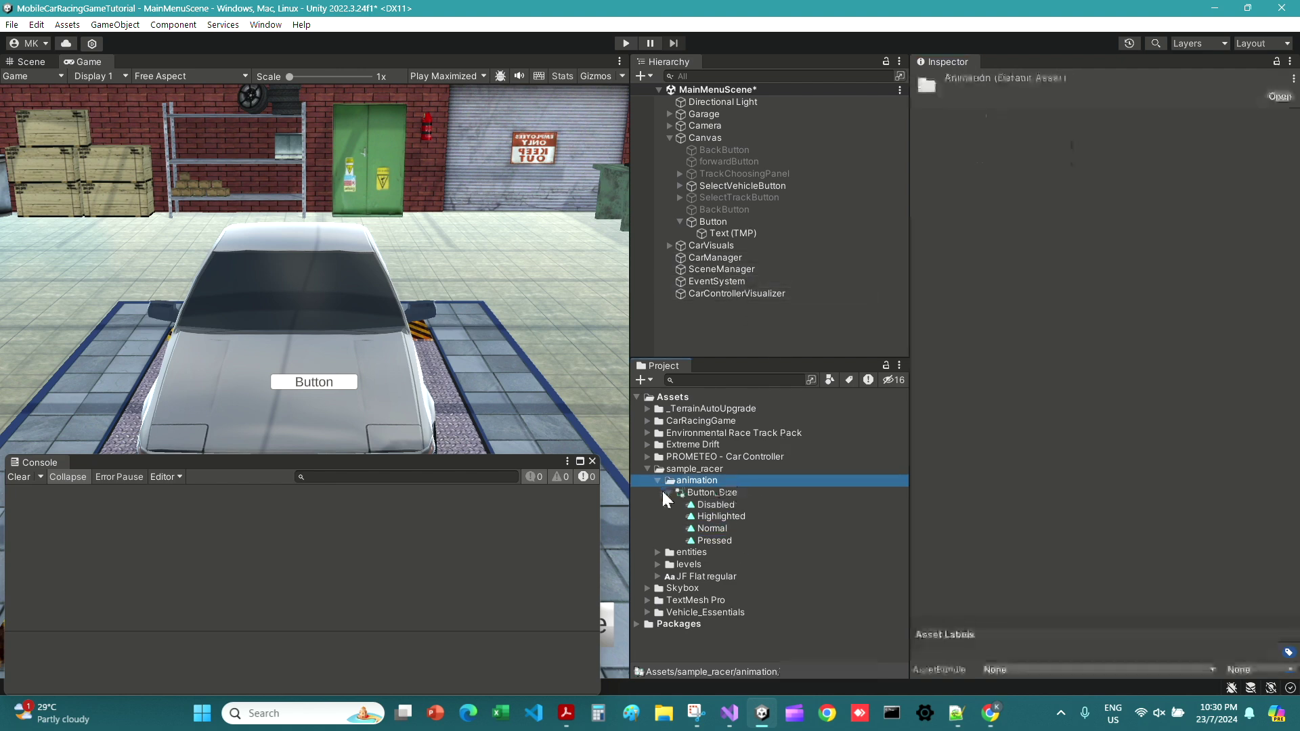
pyautogui.moveTo(601, 478); pyautogui.dragTo(1298, 472)
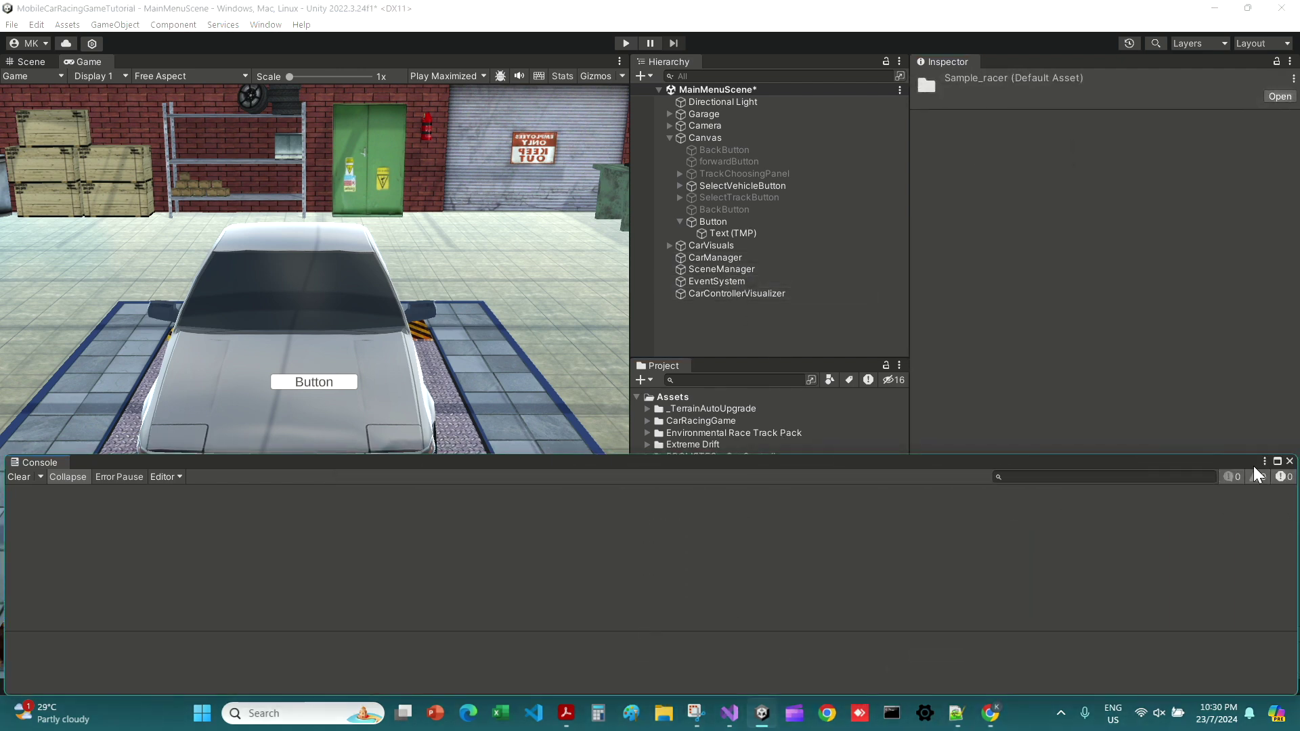
pyautogui.click(1291, 461)
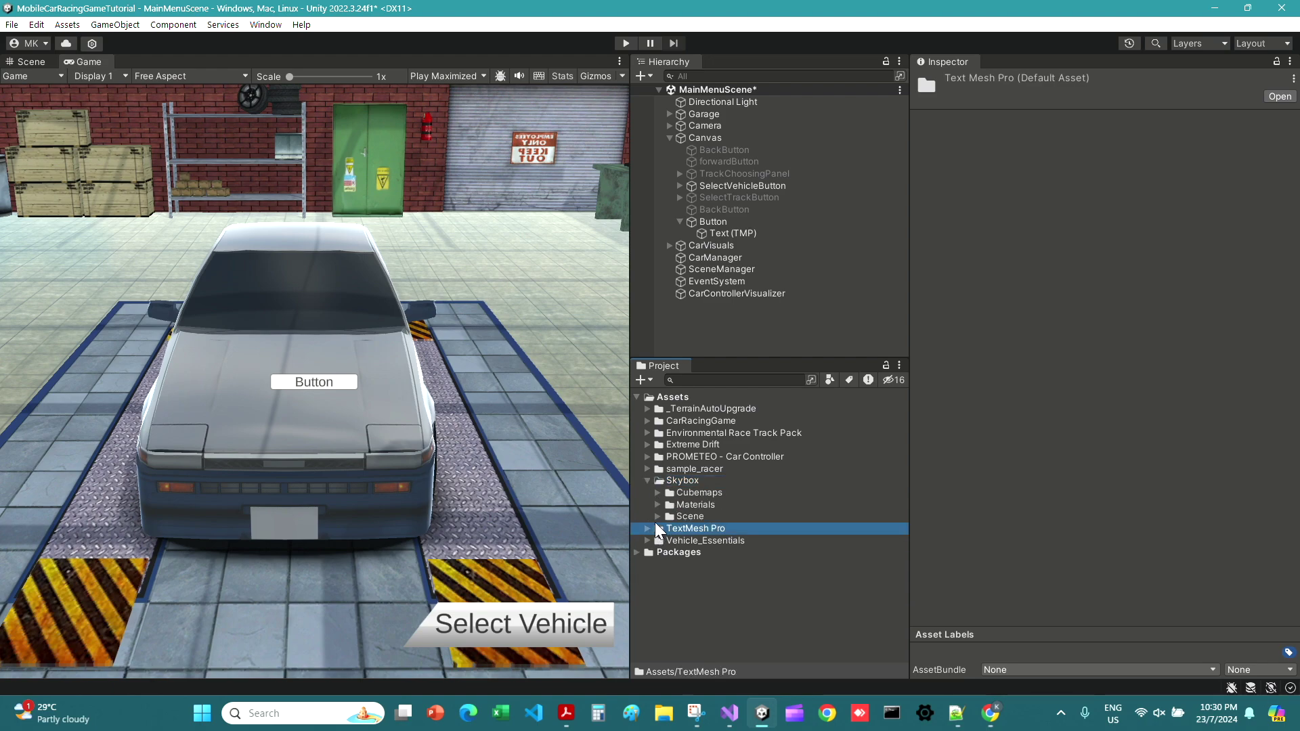
# Step: Inspect the garage around the car in the Scene view, toggling the Garage object off and on
pyautogui.click(28, 61)
pyautogui.scroll(-3, 313, 377)
pyautogui.scroll(5, 302, 413)
pyautogui.moveTo(383, 454); pyautogui.dragTo(332, 496, button='middle')
pyautogui.scroll(5, 333, 496)
pyautogui.moveTo(333, 496); pyautogui.dragTo(667, 418, button='right')
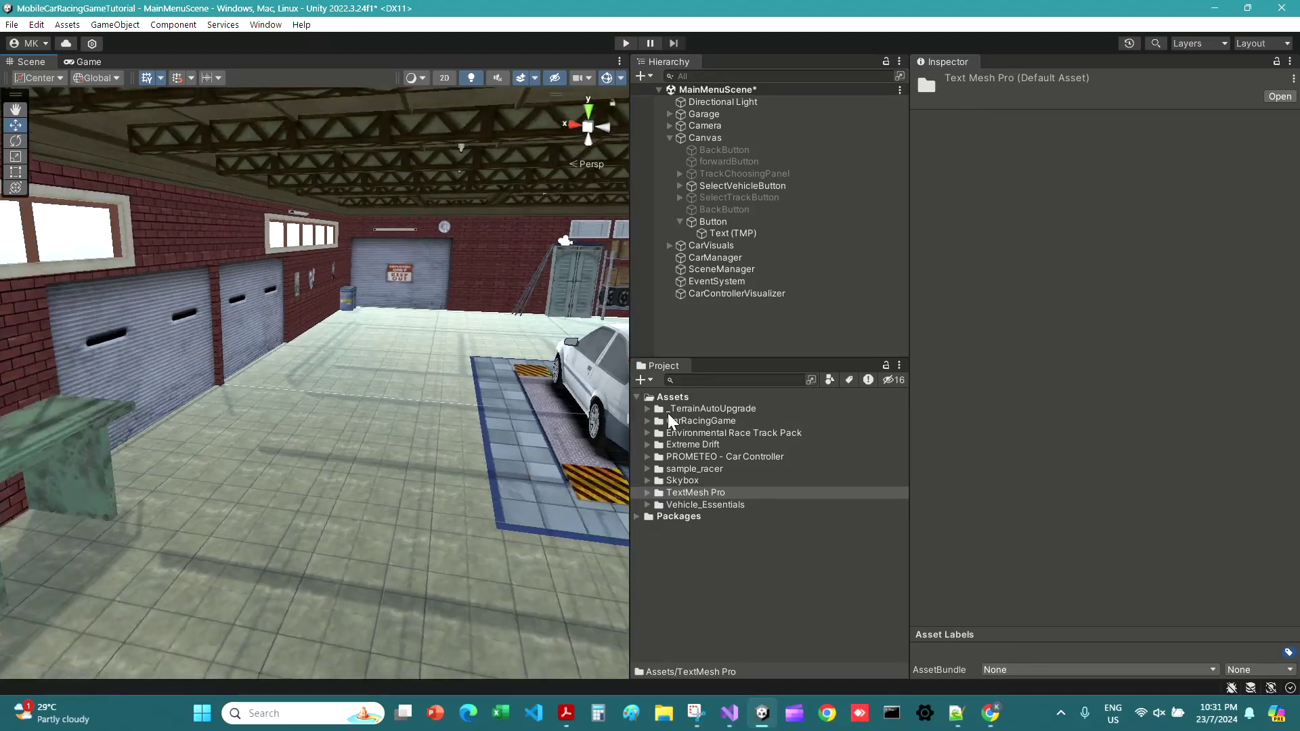
pyautogui.click(720, 115)
pyautogui.click(952, 82)
pyautogui.click(952, 82)
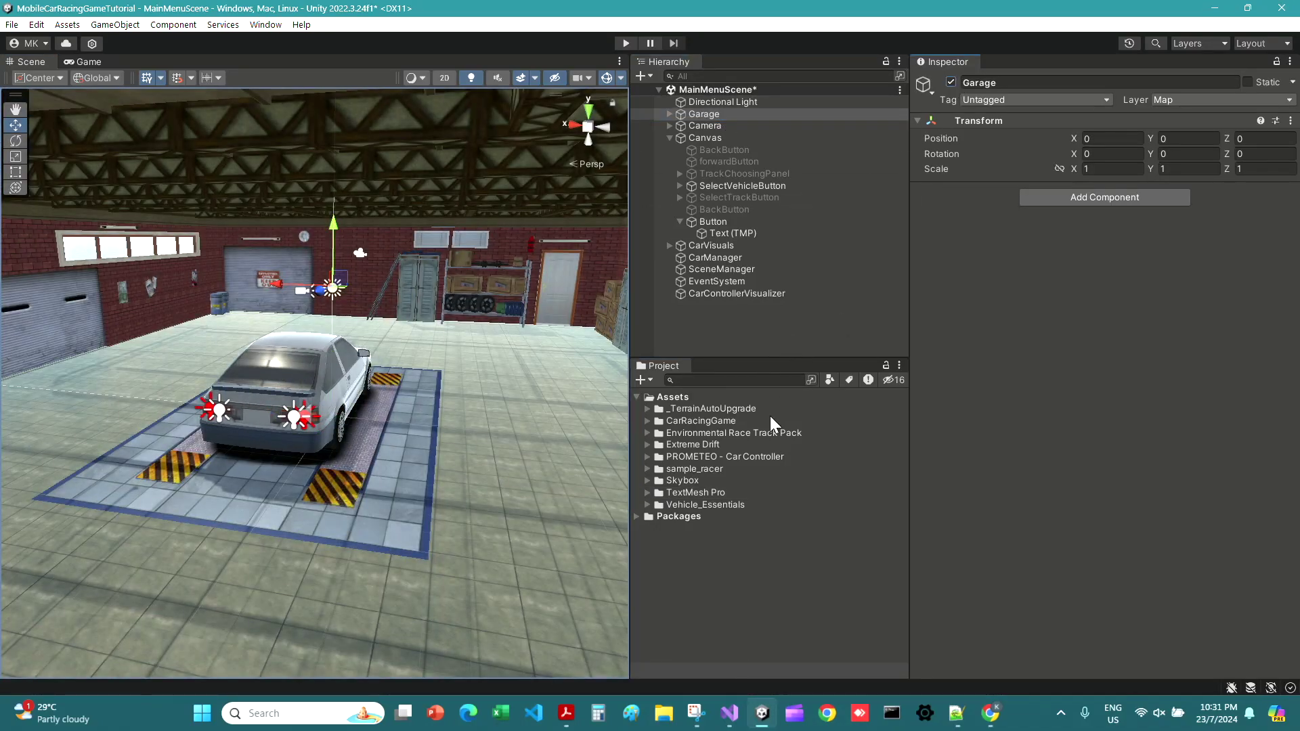
# Step: Browse sample_racer's levels folder and the garage folder under entities for the available scenes and models
pyautogui.doubleClick(693, 470)
pyautogui.click(767, 504)
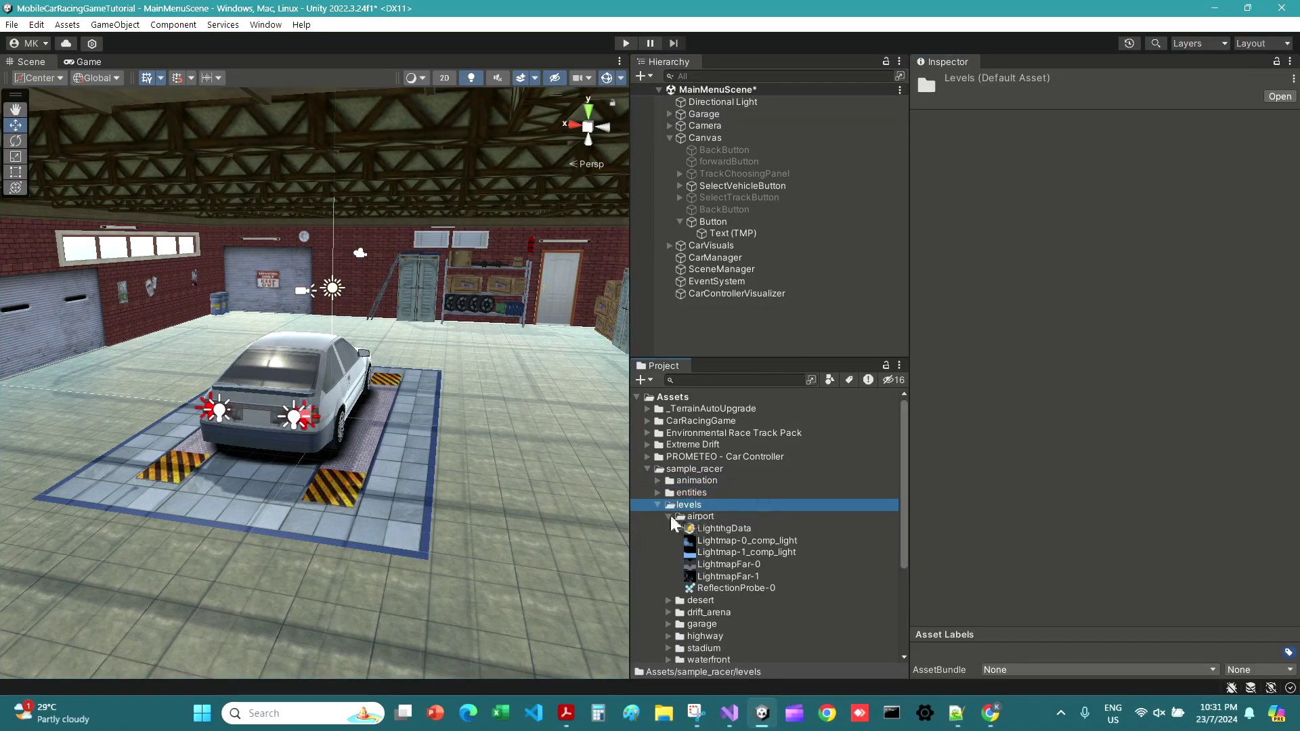
pyautogui.click(669, 518)
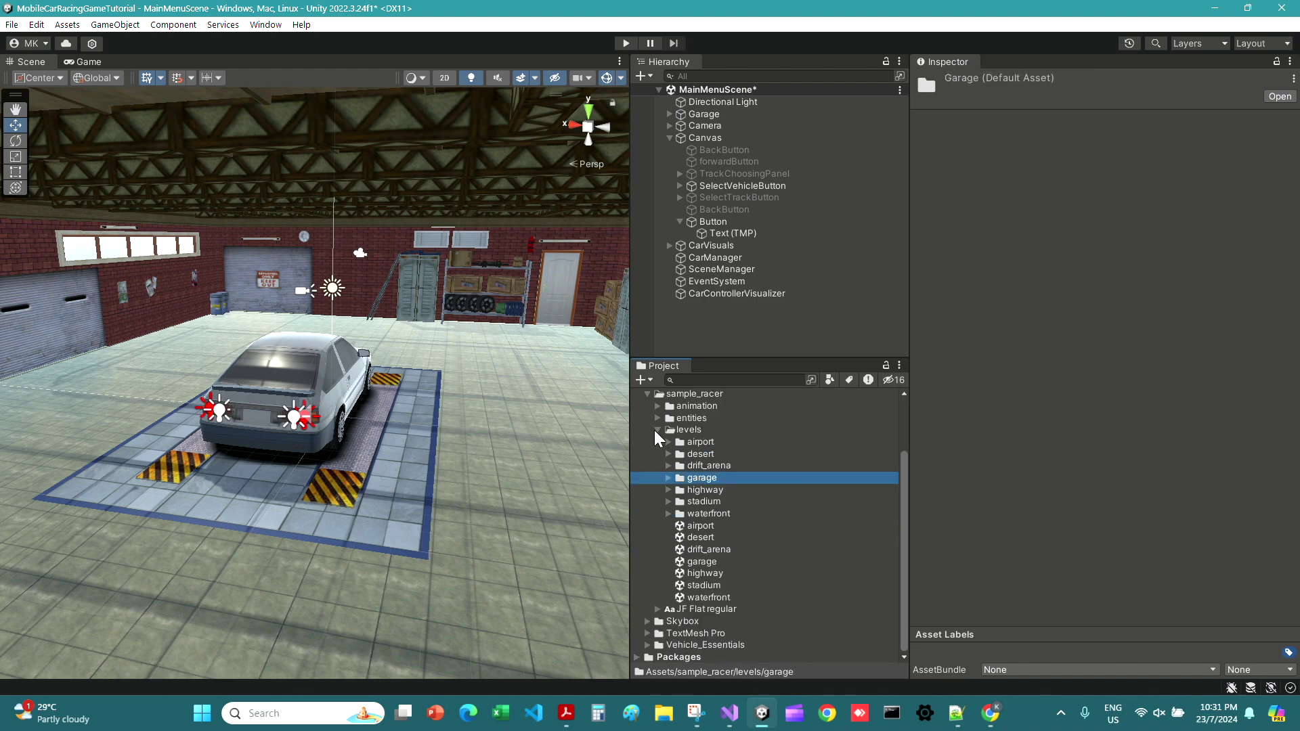
pyautogui.click(668, 501)
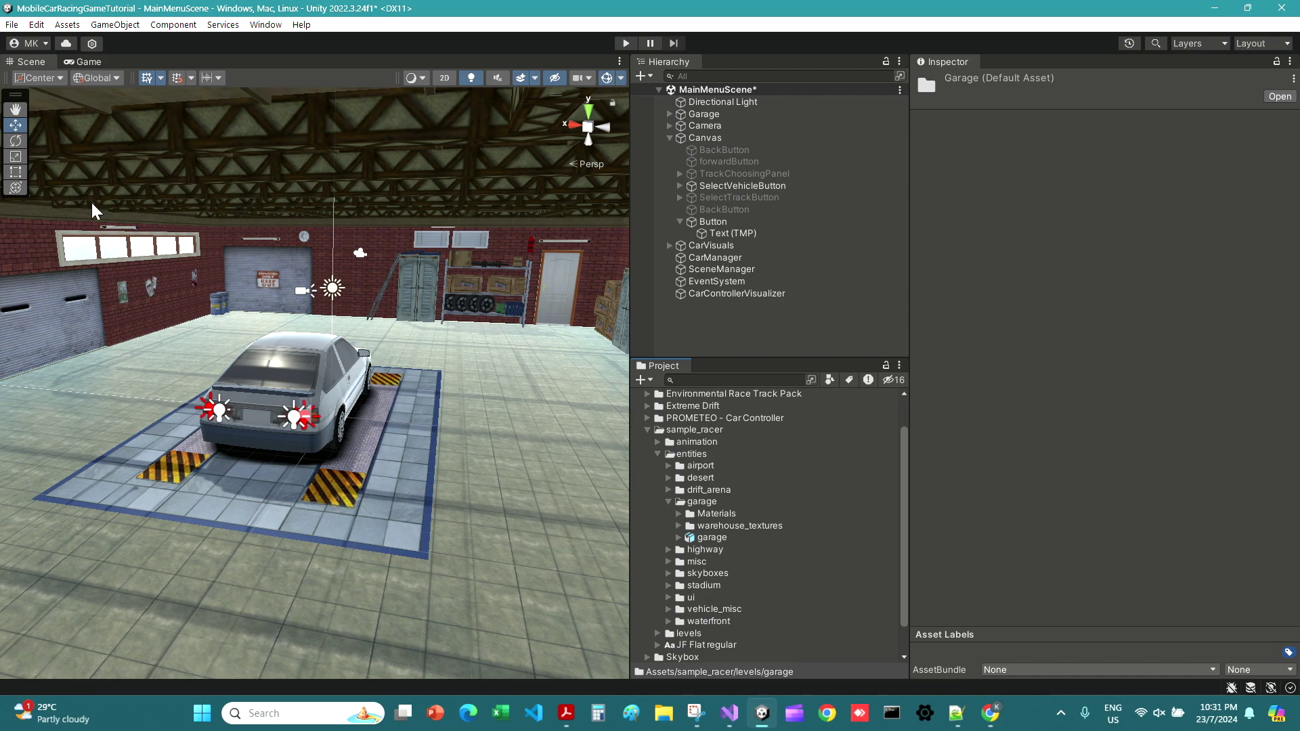
# Step: Place sample_racer's garage model in the main menu scene and deactivate the existing Garage object
pyautogui.moveTo(712, 537); pyautogui.dragTo(690, 324)
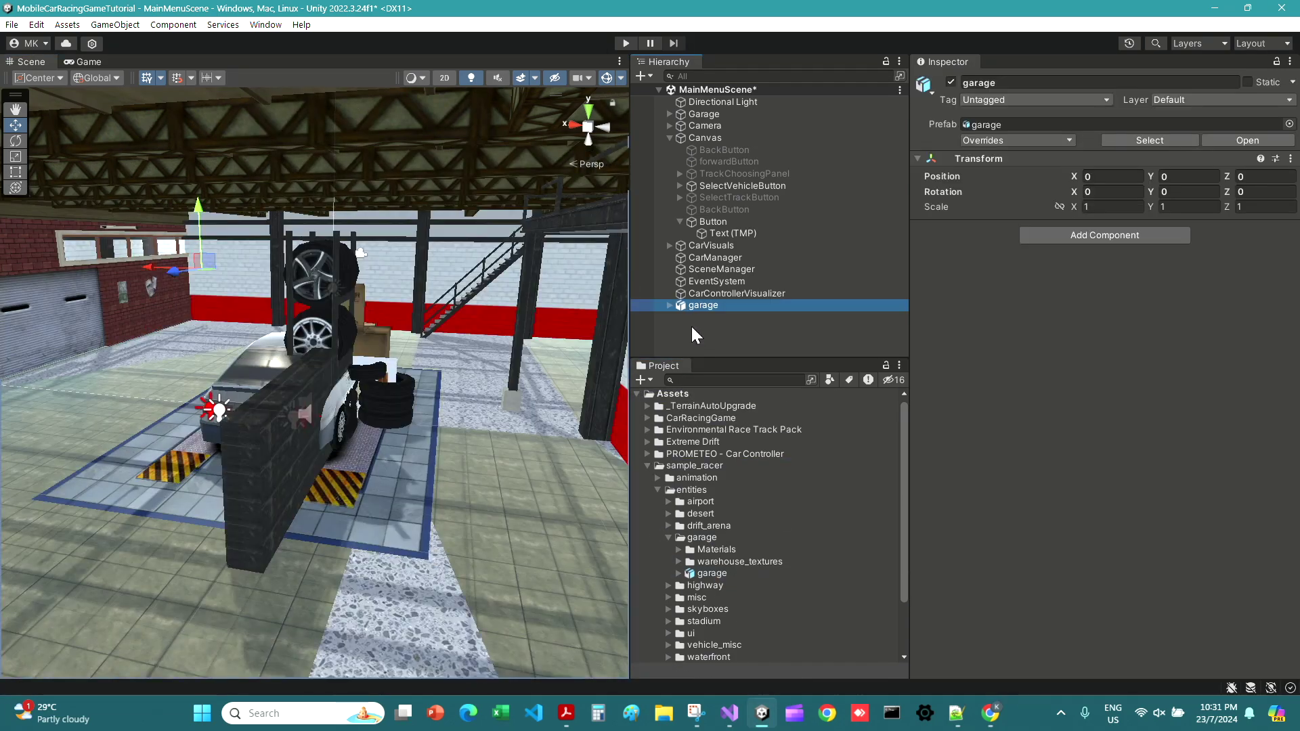
pyautogui.scroll(-3, 354, 425)
pyautogui.click(951, 82)
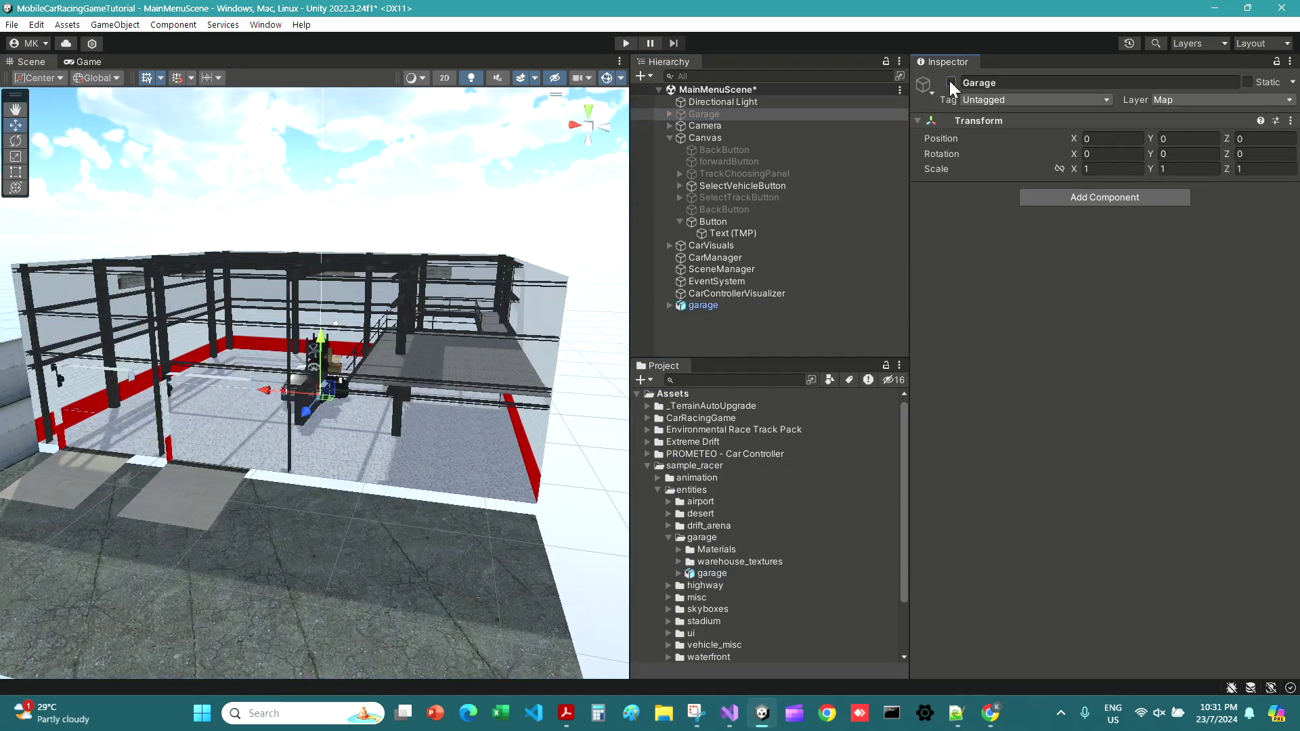
# Step: Move the new garage model along X to -5.87 so its shelves clear the car, and check the Game view
pyautogui.scroll(8, 424, 365)
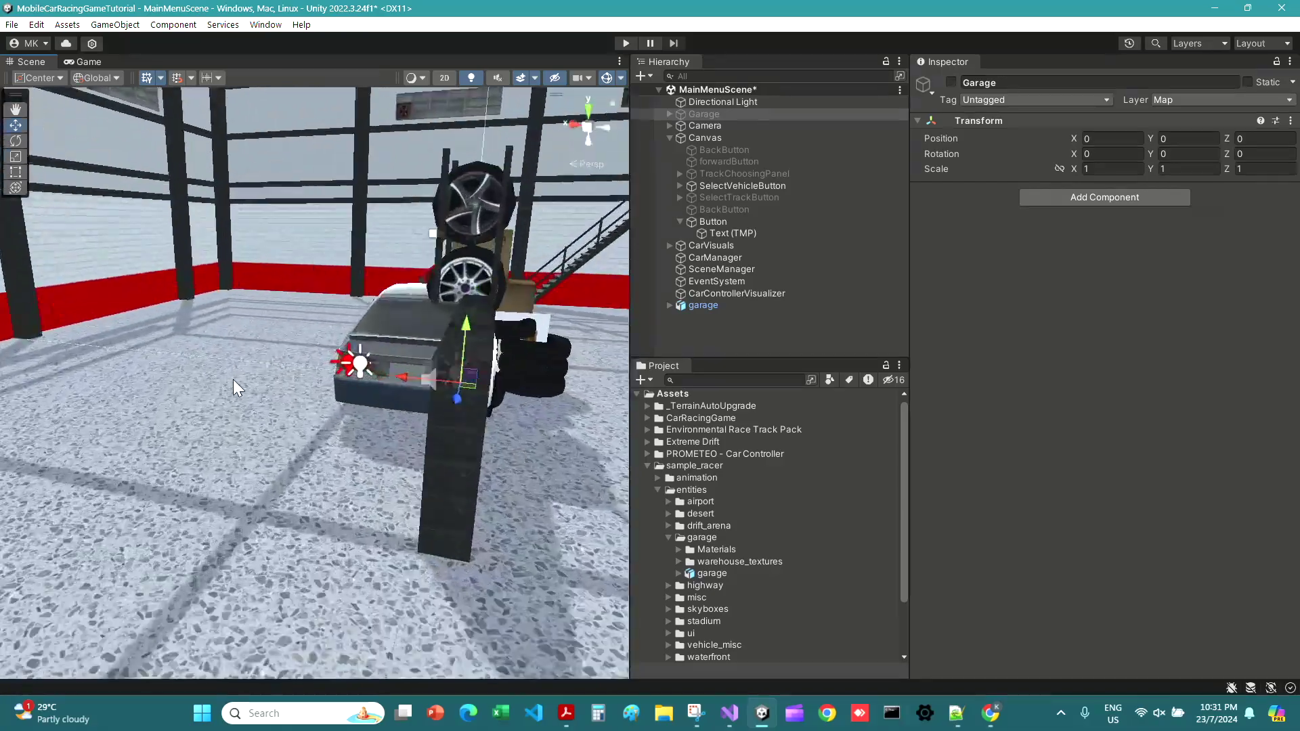
pyautogui.keyDown('alt'); pyautogui.moveTo(233, 379); pyautogui.dragTo(630, 464); pyautogui.keyUp('alt')
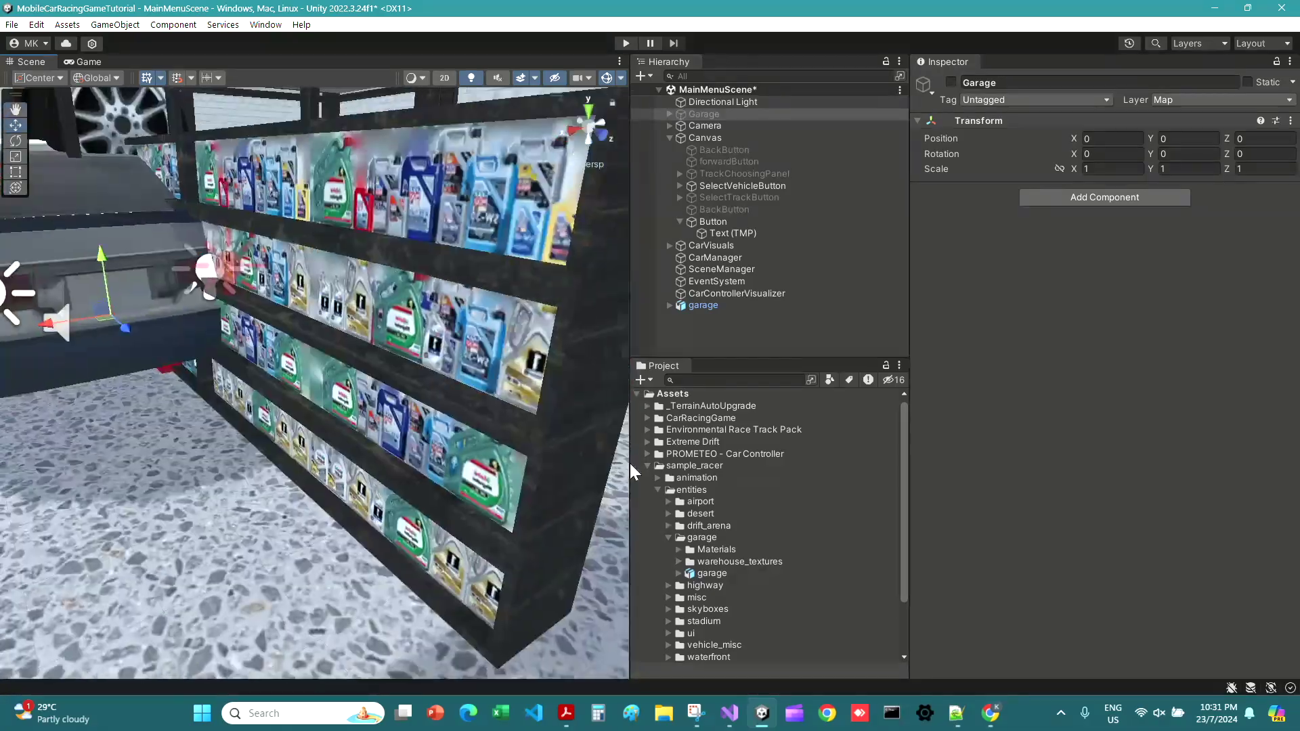
pyautogui.scroll(-7, 352, 381)
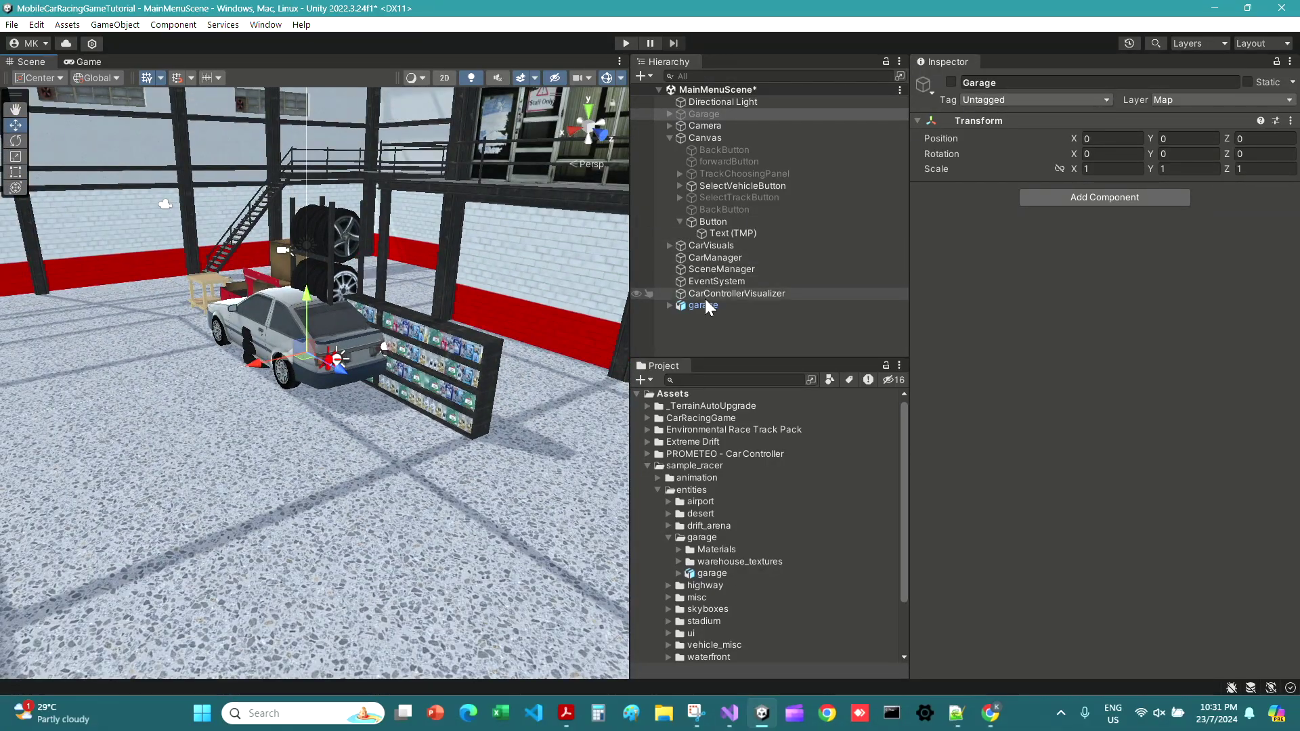
pyautogui.click(705, 305)
pyautogui.moveTo(443, 250); pyautogui.dragTo(136, 47)
pyautogui.click(77, 59)
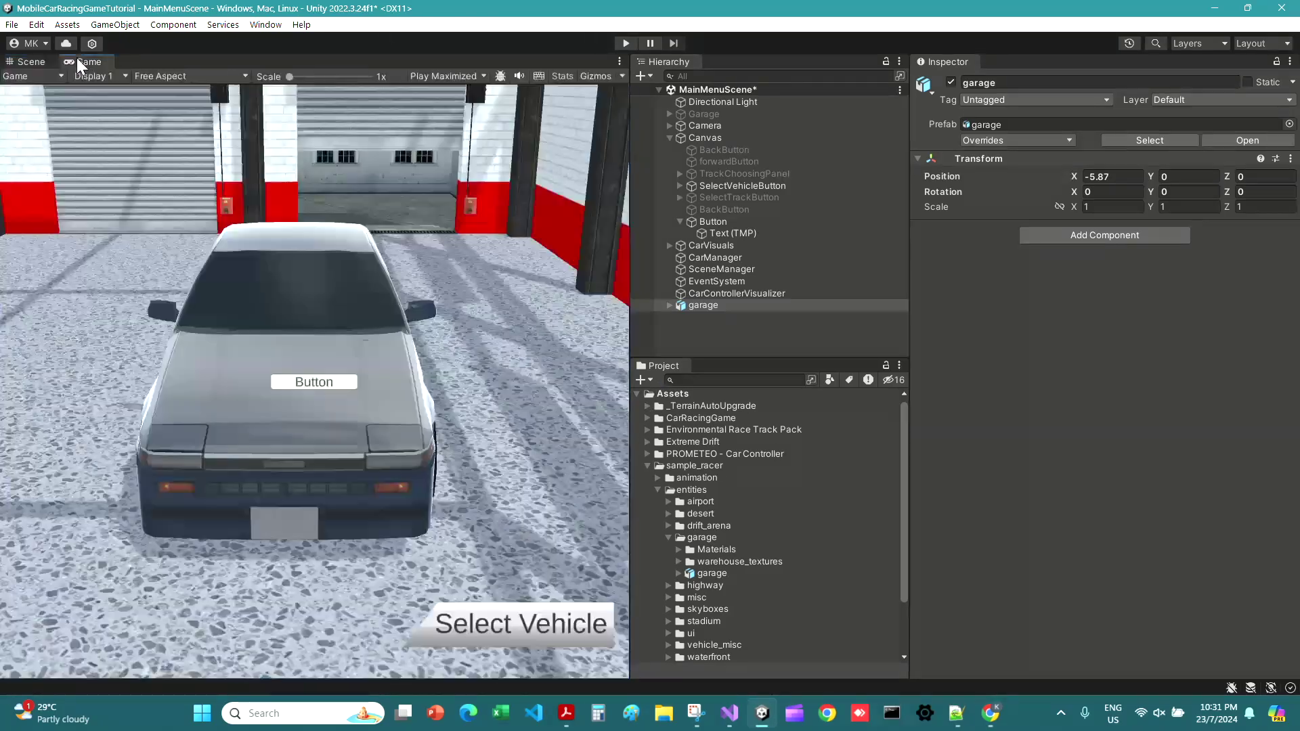
# Step: Examine the new garage in the Scene view, including its roller doors, outside yard and interior around the car
pyautogui.click(20, 61)
pyautogui.moveTo(102, 176); pyautogui.dragTo(304, 232, button='right')
pyautogui.press('w')
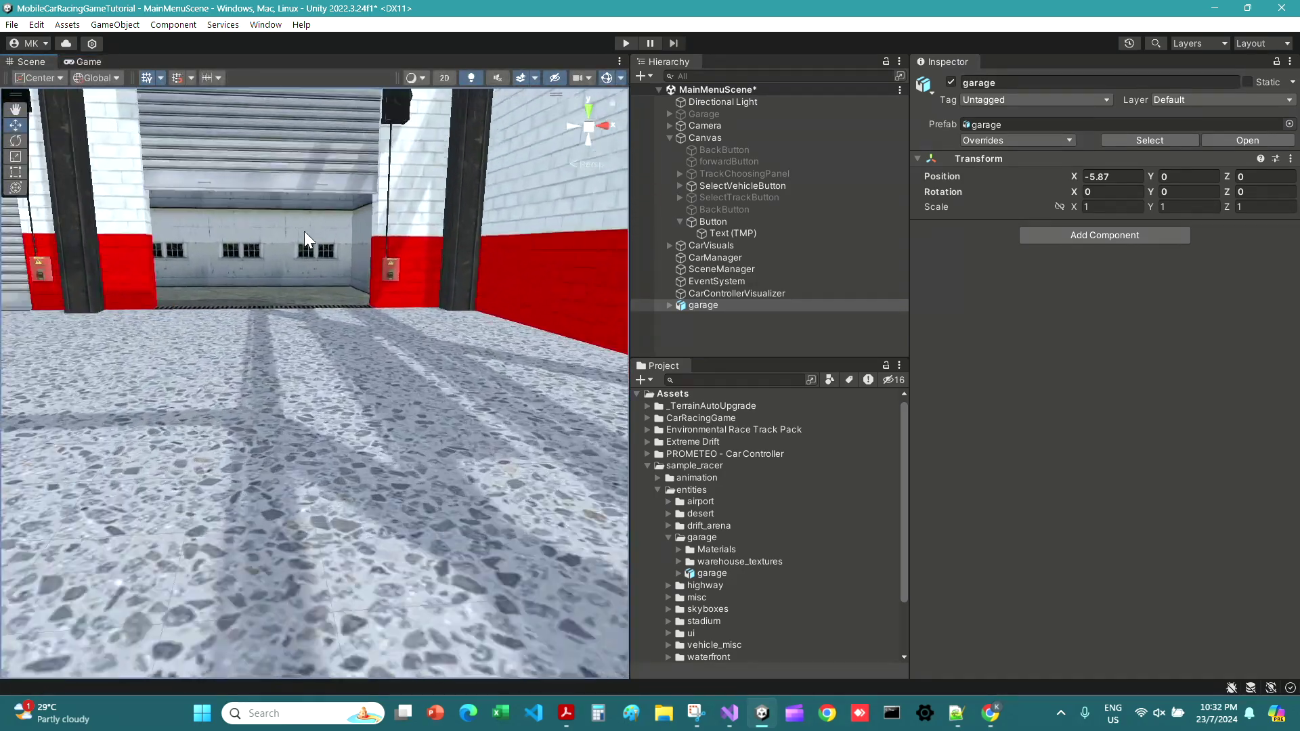
pyautogui.keyDown('alt'); pyautogui.moveTo(303, 230); pyautogui.dragTo(195, 298); pyautogui.keyUp('alt')
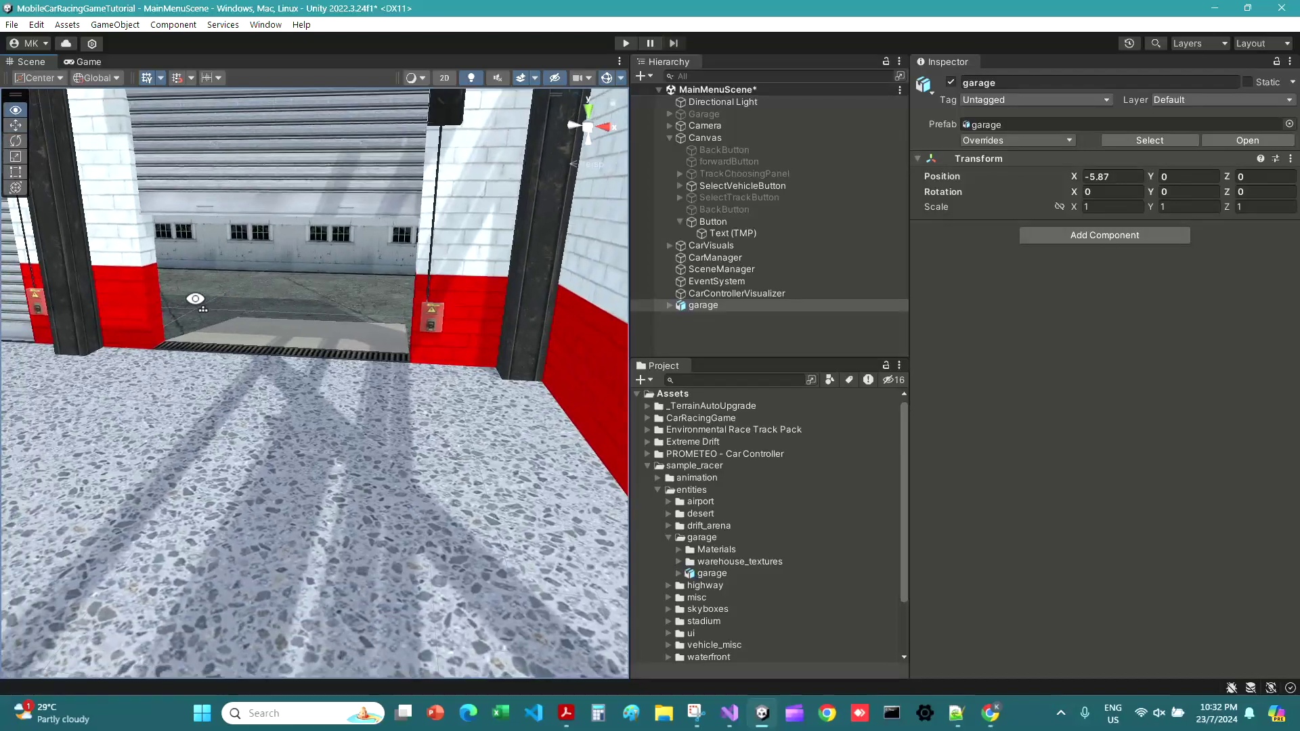
pyautogui.moveTo(196, 299); pyautogui.dragTo(210, 304, button='right')
pyautogui.scroll(3, 438, 396)
pyautogui.moveTo(438, 396); pyautogui.dragTo(445, 307, button='right')
pyautogui.scroll(5, 446, 307)
pyautogui.moveTo(466, 419); pyautogui.dragTo(234, 469, button='right')
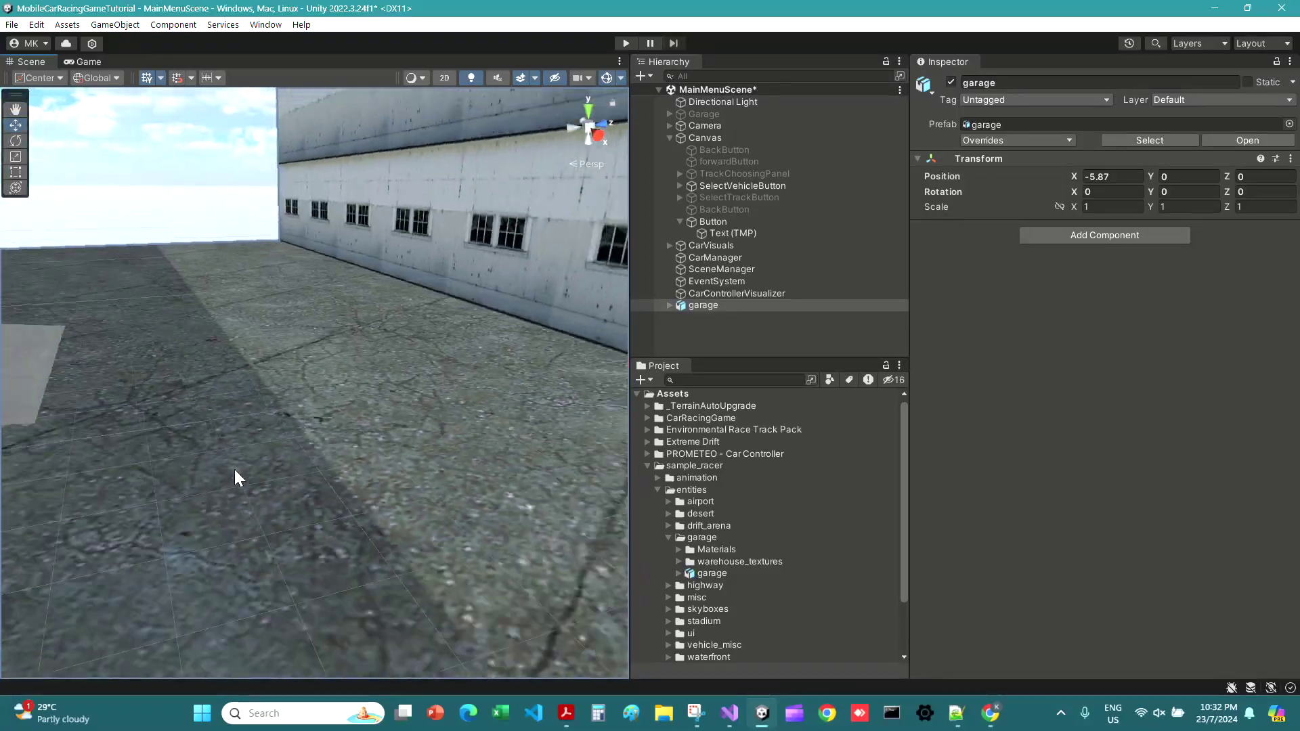
pyautogui.keyDown('alt'); pyautogui.moveTo(234, 469); pyautogui.dragTo(411, 402); pyautogui.keyUp('alt')
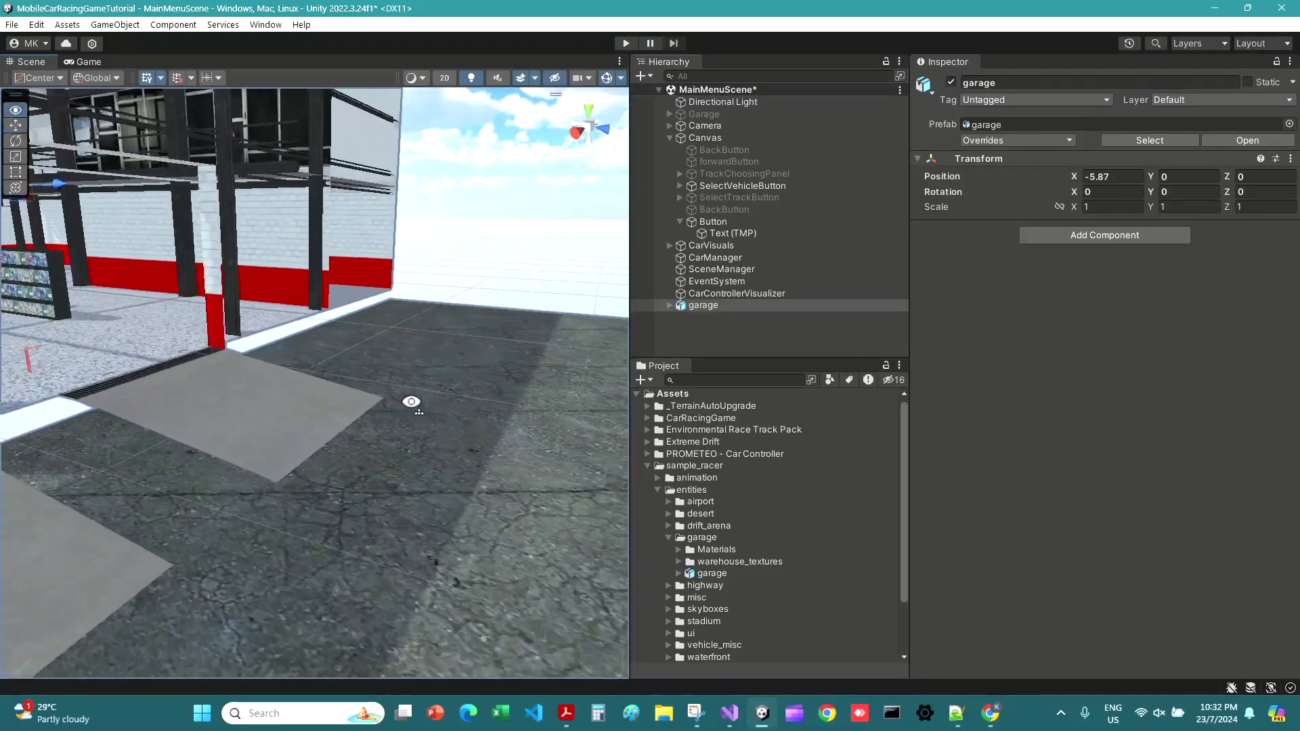
pyautogui.moveTo(411, 402); pyautogui.dragTo(454, 375, button='right')
pyautogui.scroll(6, 104, 465)
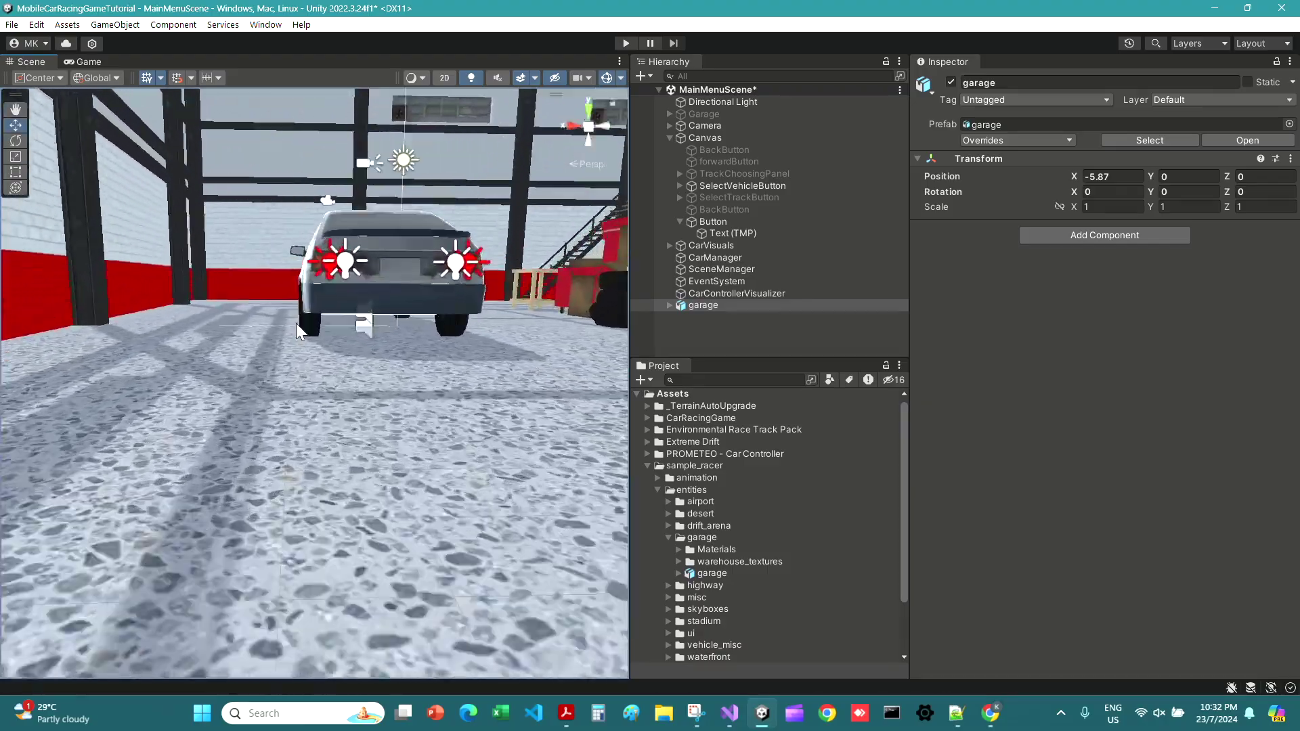
pyautogui.moveTo(296, 324); pyautogui.dragTo(656, 321, button='right')
pyautogui.scroll(-8, 399, 307)
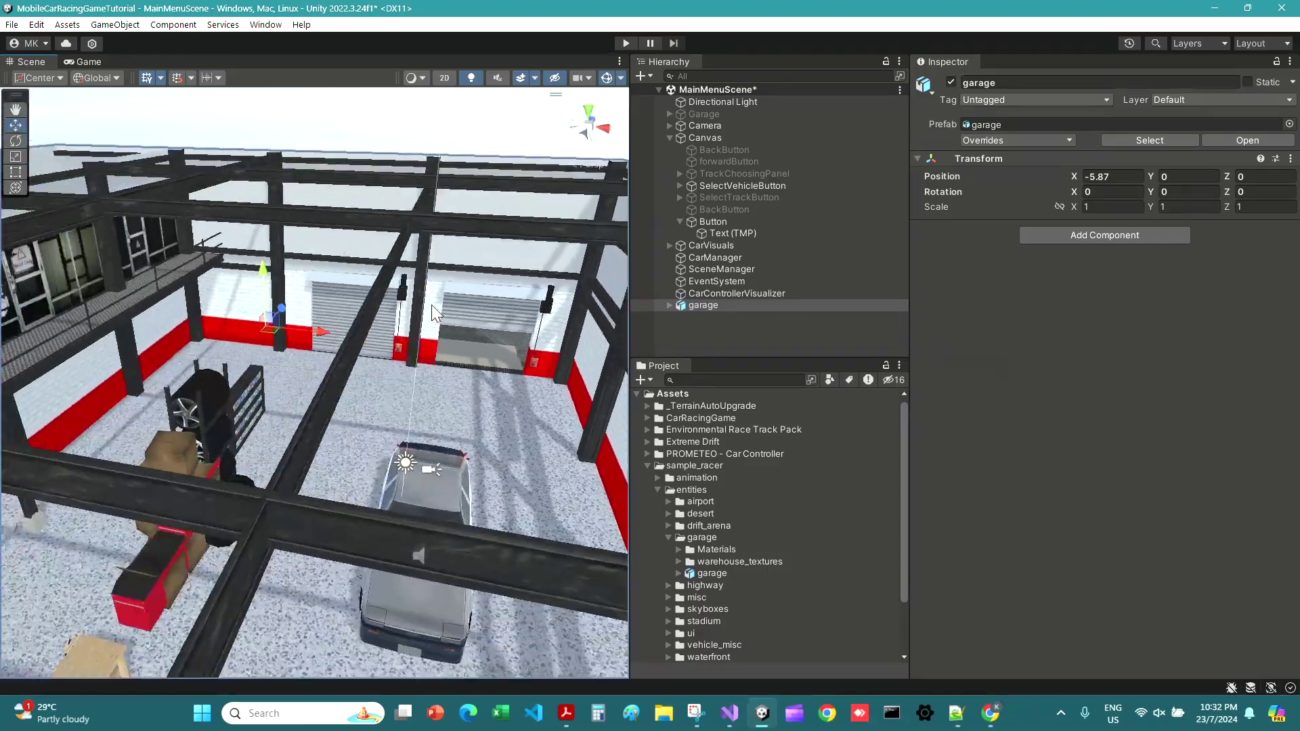
# Step: Try moving wheel_shelf_b of the new garage along Z to about -3.55, and revert the move
pyautogui.moveTo(433, 306); pyautogui.dragTo(400, 331, button='right')
pyautogui.scroll(5, 258, 352)
pyautogui.click(400, 328)
pyautogui.click(406, 323)
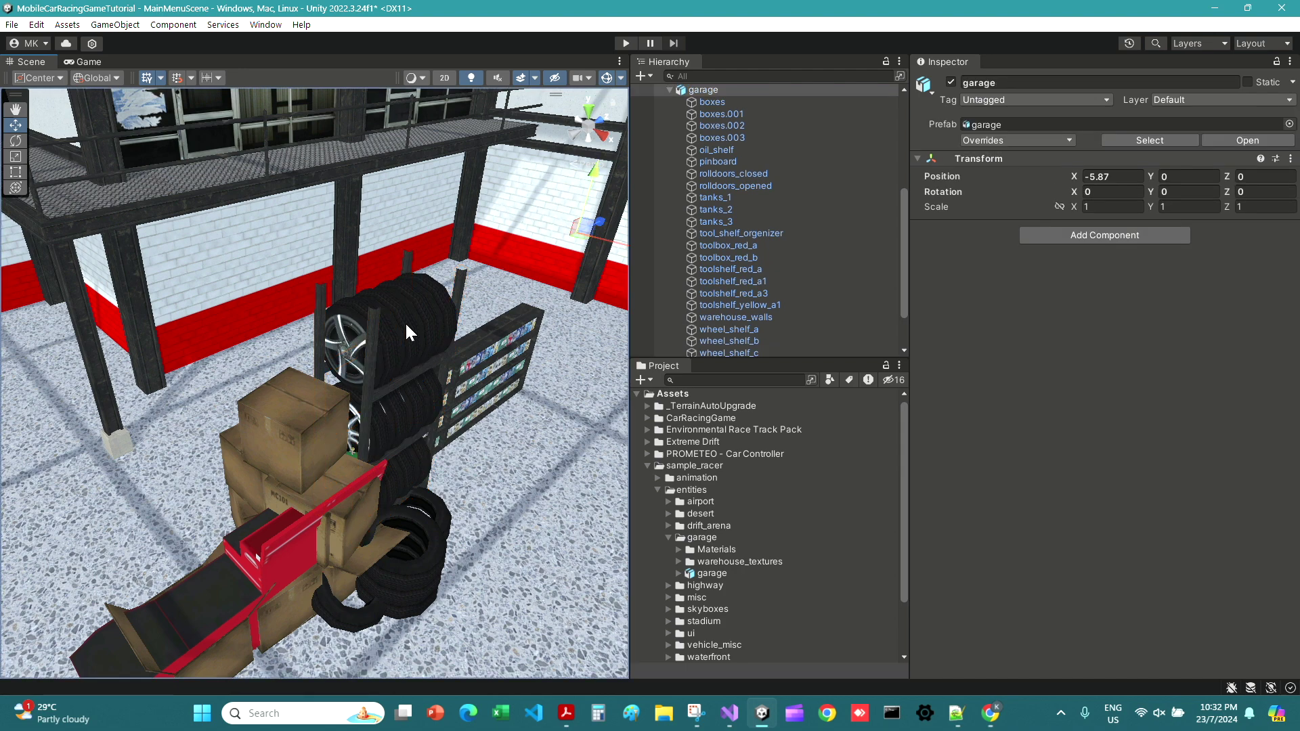
pyautogui.click(405, 322)
pyautogui.moveTo(415, 386); pyautogui.dragTo(215, 506)
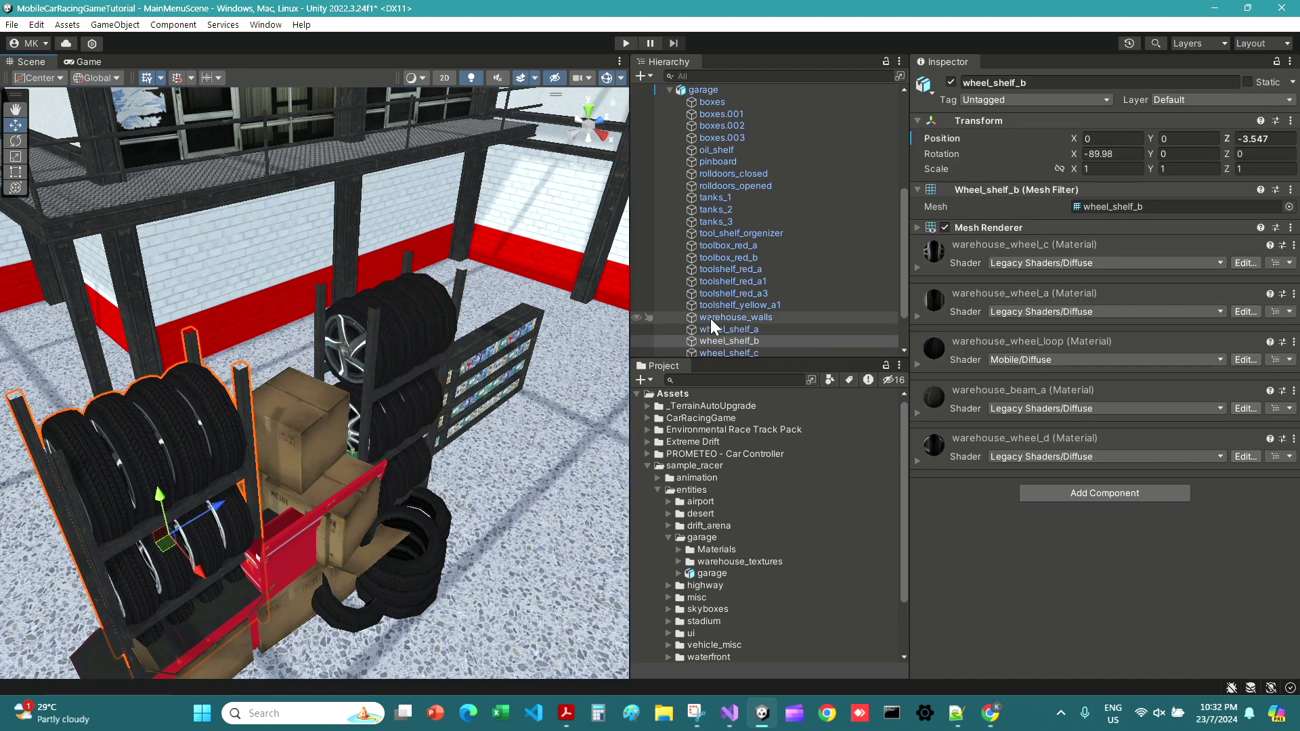
pyautogui.moveTo(418, 384); pyautogui.dragTo(449, 421)
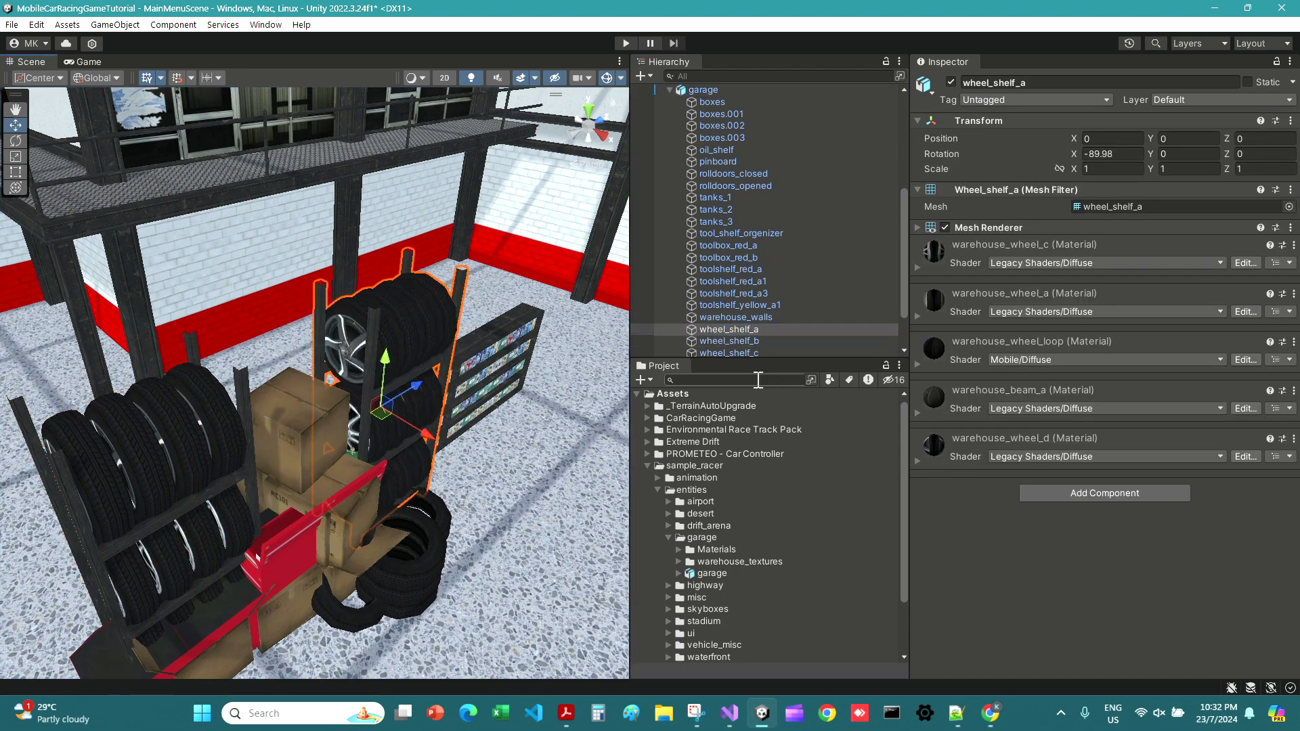
# Step: Try moving the empty wheel_shelf_c along Z to -6.15 beside the wooden table, and revert the move
pyautogui.click(758, 351)
pyautogui.press('f')
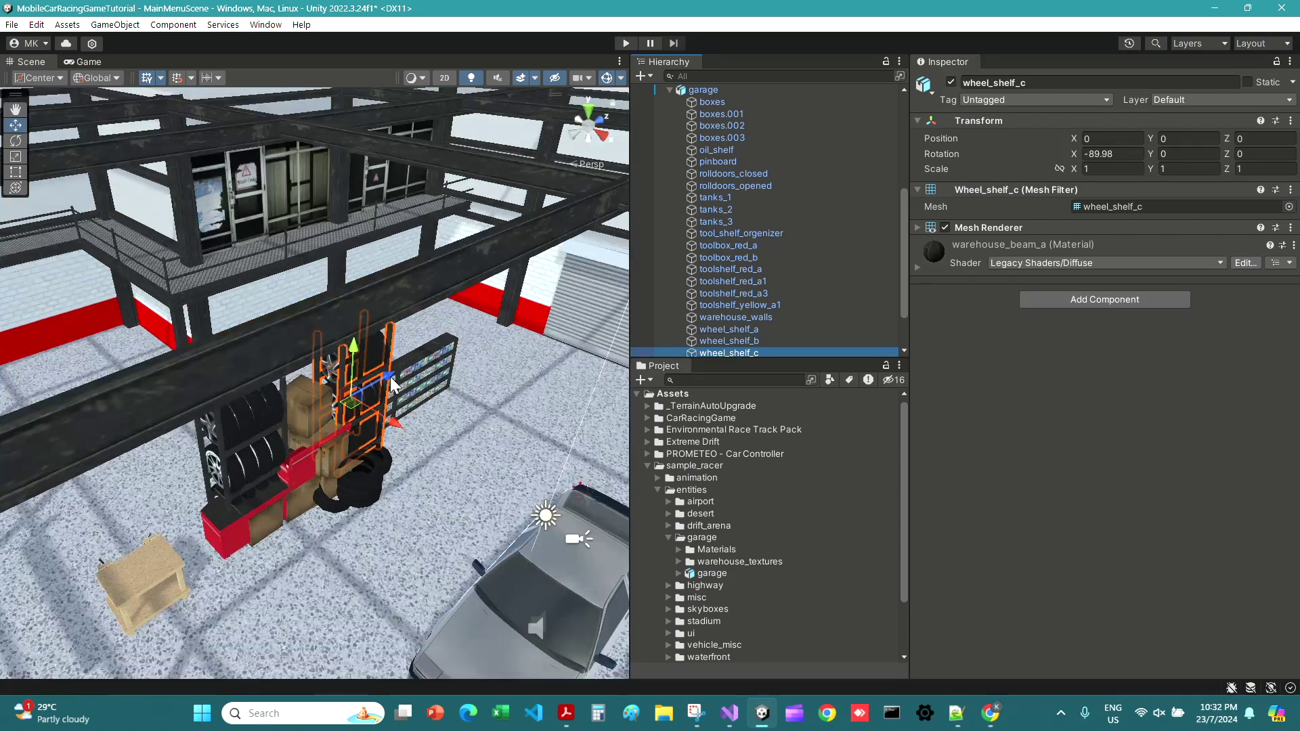
pyautogui.moveTo(205, 525); pyautogui.dragTo(223, 515)
pyautogui.scroll(-8, 175, 539)
pyautogui.scroll(8, 235, 465)
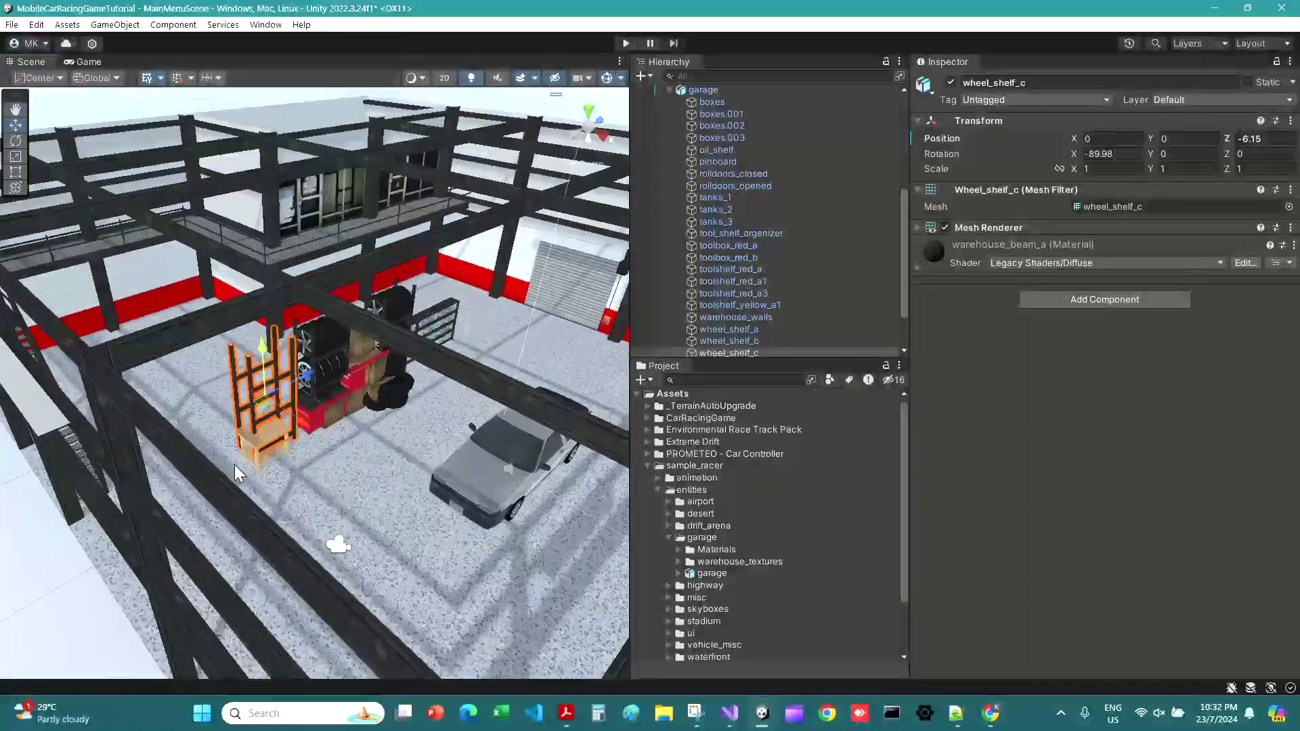
pyautogui.keyDown('alt'); pyautogui.moveTo(380, 434); pyautogui.dragTo(439, 409); pyautogui.keyUp('alt')
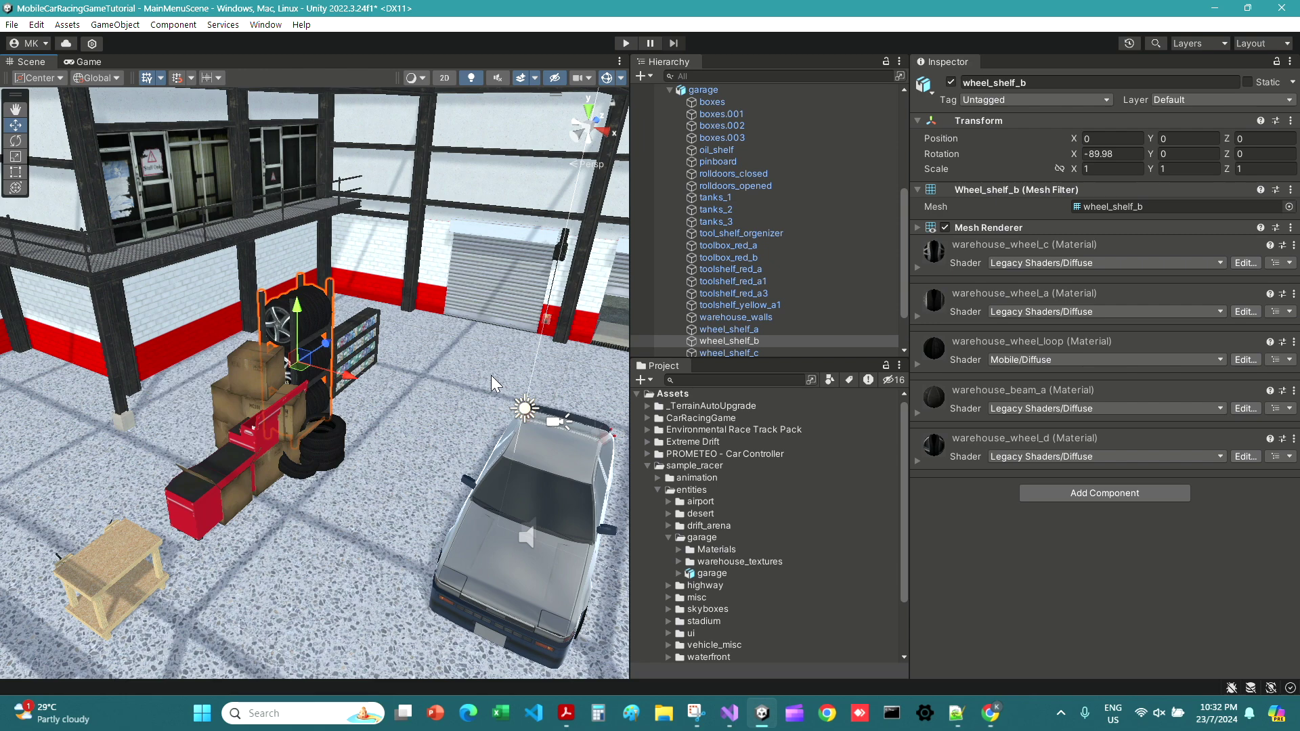
# Step: Collapse the garage model's children in the hierarchy and run the main menu scene to preview the new garage
pyautogui.scroll(5, 774, 237)
pyautogui.click(716, 308)
pyautogui.click(669, 305)
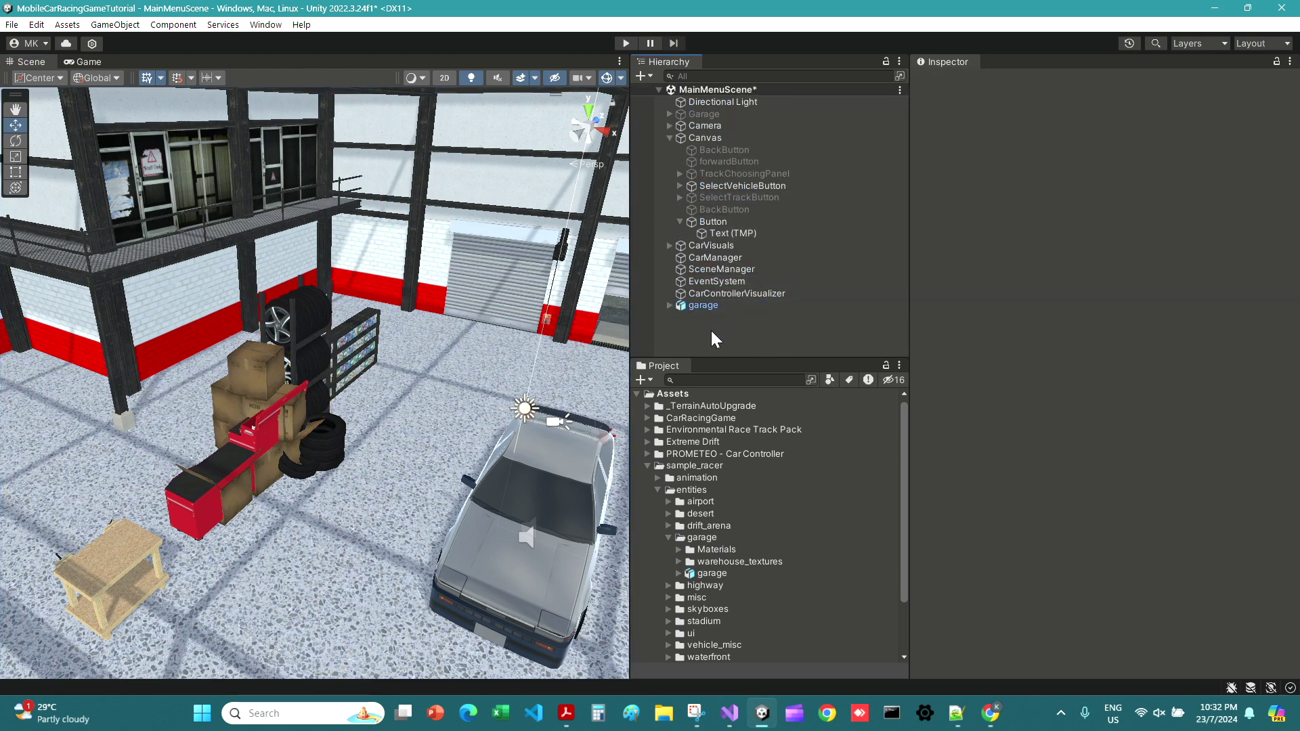
pyautogui.click(751, 115)
pyautogui.click(84, 62)
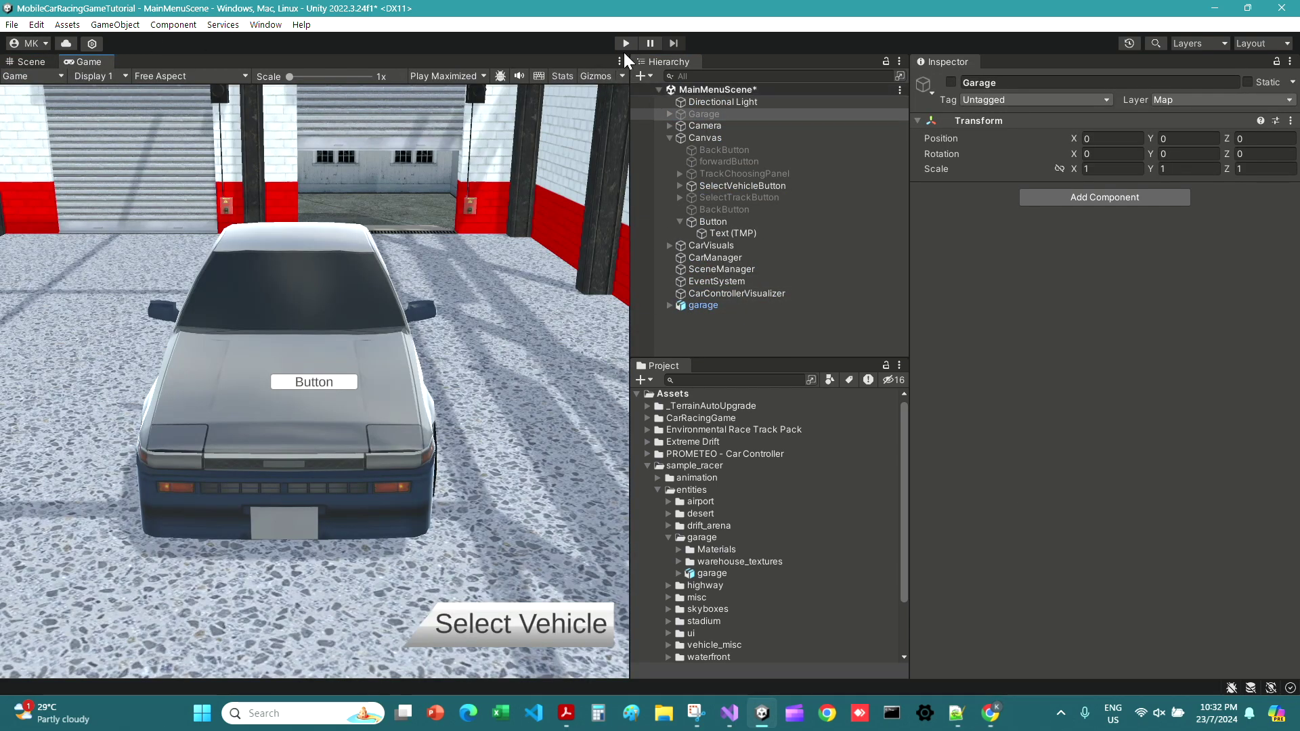
pyautogui.click(626, 47)
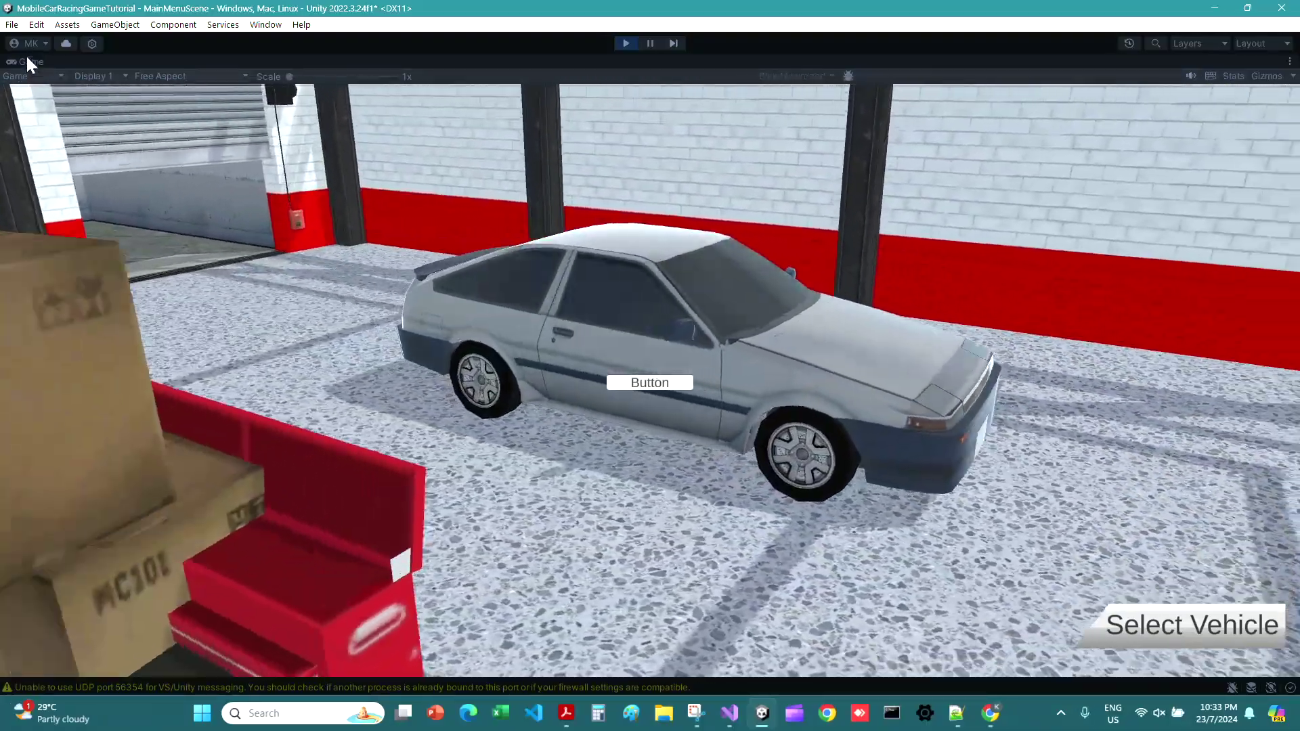
# Step: Inspect the running scene around the camera and try the Camera object at Z position -2, checking the Game view
pyautogui.doubleClick(28, 61)
pyautogui.click(31, 61)
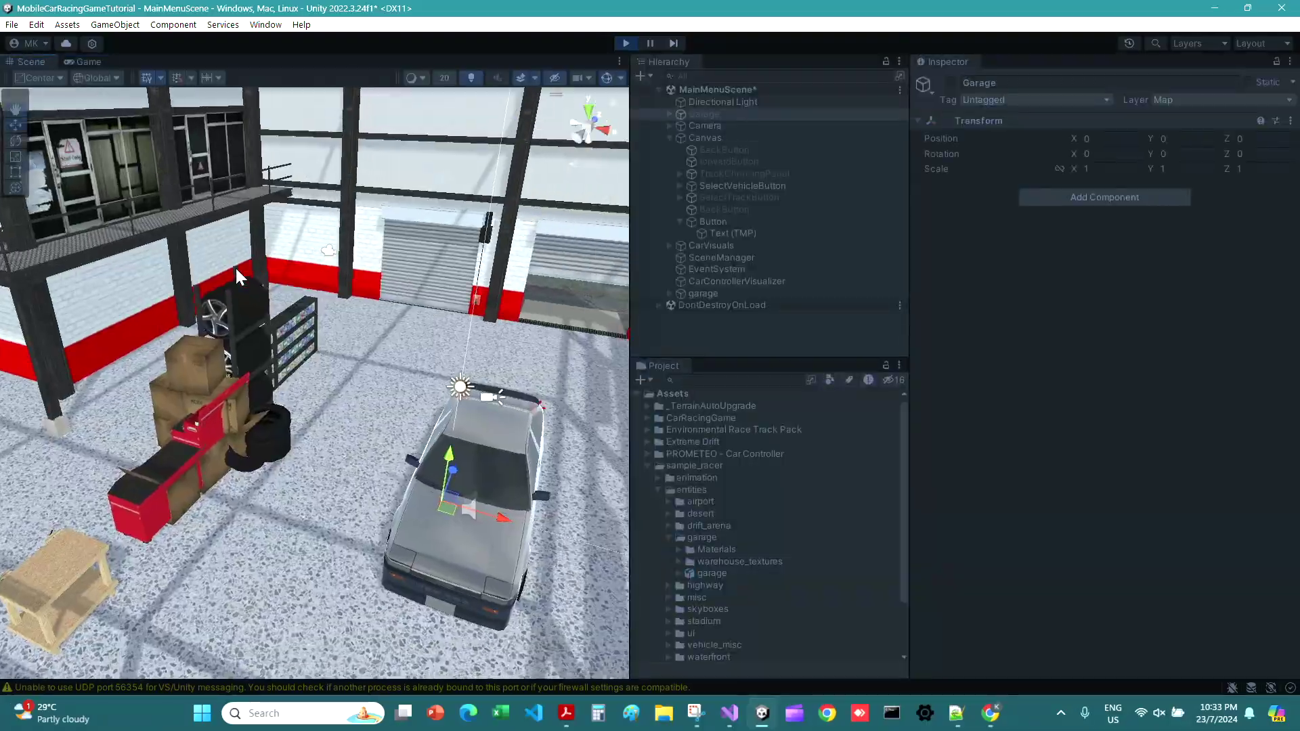
pyautogui.scroll(-5, 237, 271)
pyautogui.scroll(5, 257, 264)
pyautogui.moveTo(266, 259); pyautogui.dragTo(386, 282, button='right')
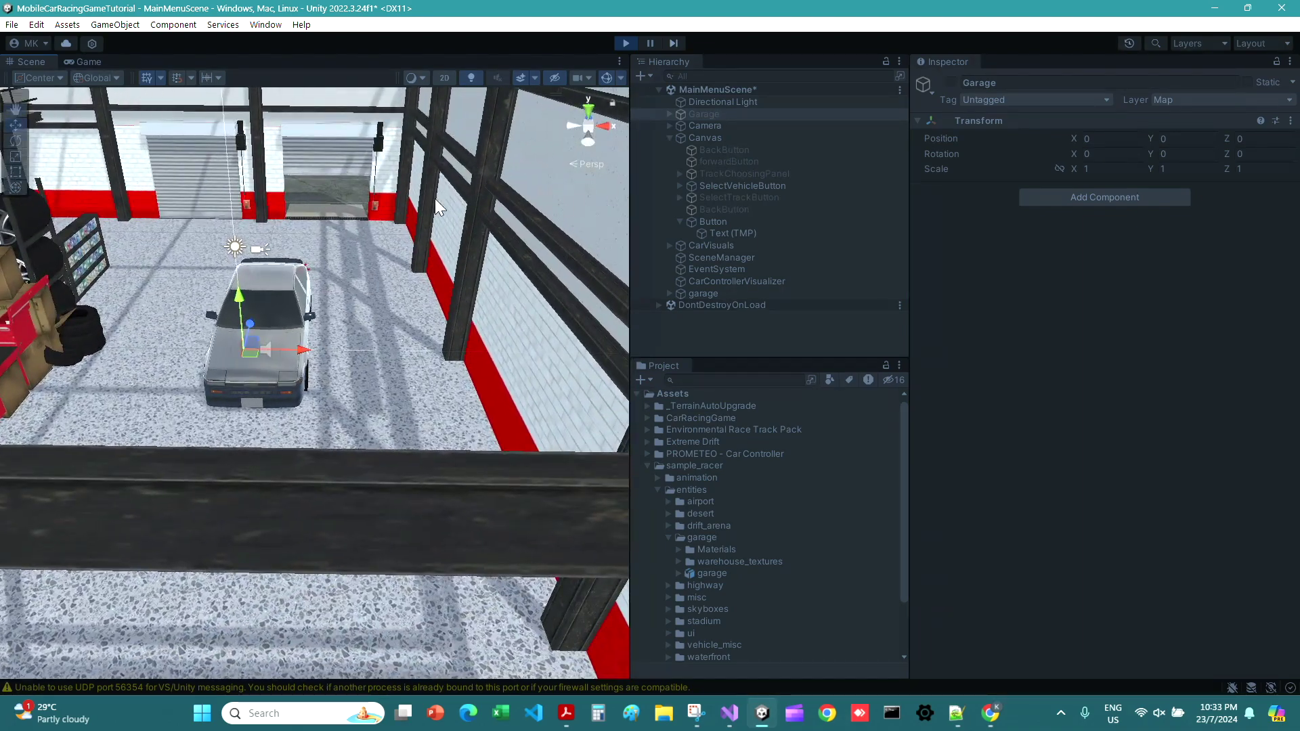
pyautogui.moveTo(433, 235); pyautogui.dragTo(504, 241, button='right')
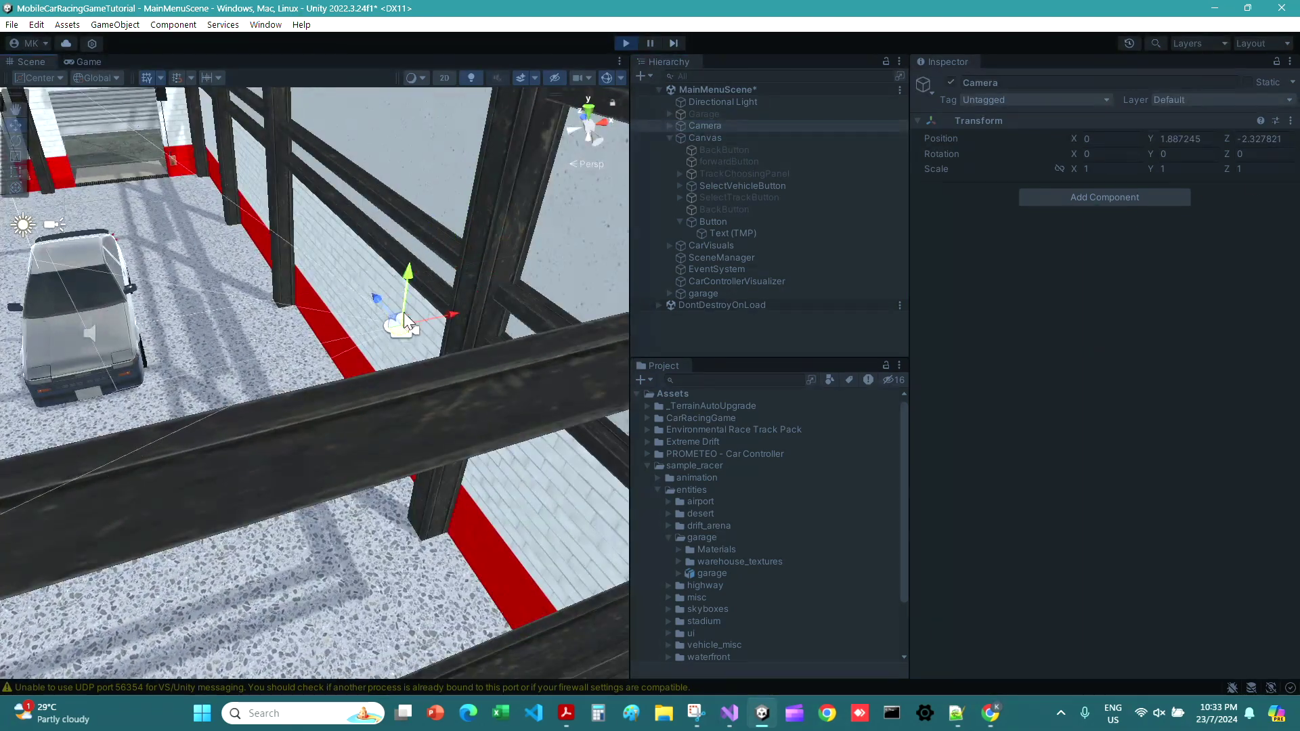
pyautogui.moveTo(231, 146); pyautogui.dragTo(110, 112, button='right')
pyautogui.moveTo(366, 183); pyautogui.dragTo(326, 174, button='right')
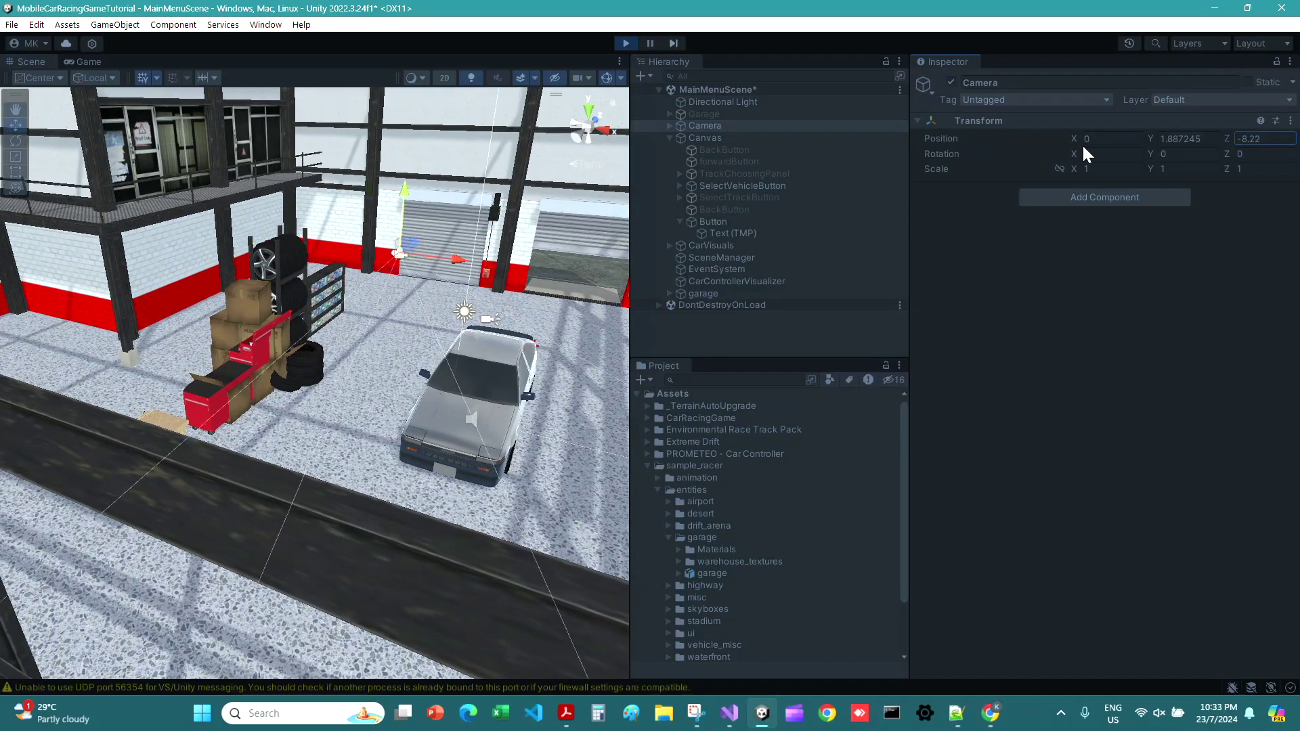
pyautogui.moveTo(340, 253); pyautogui.dragTo(550, 250, button='right')
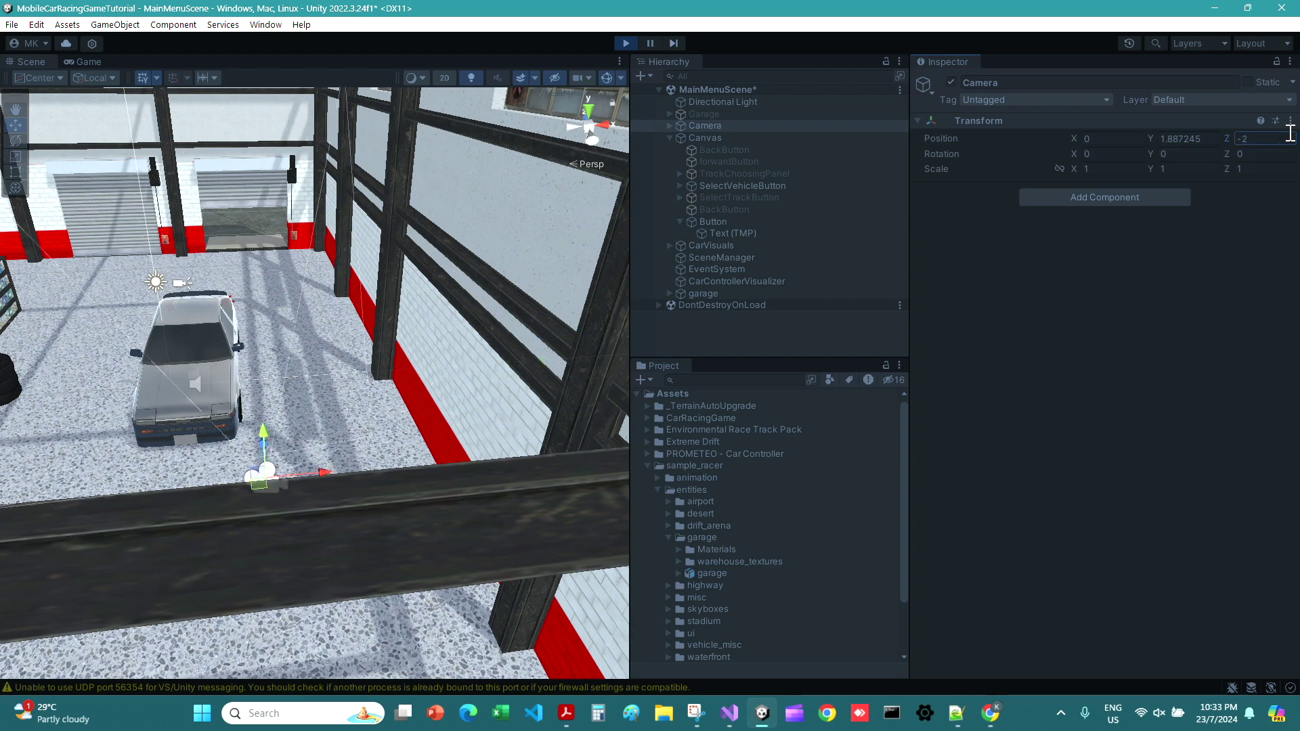
pyautogui.click(86, 62)
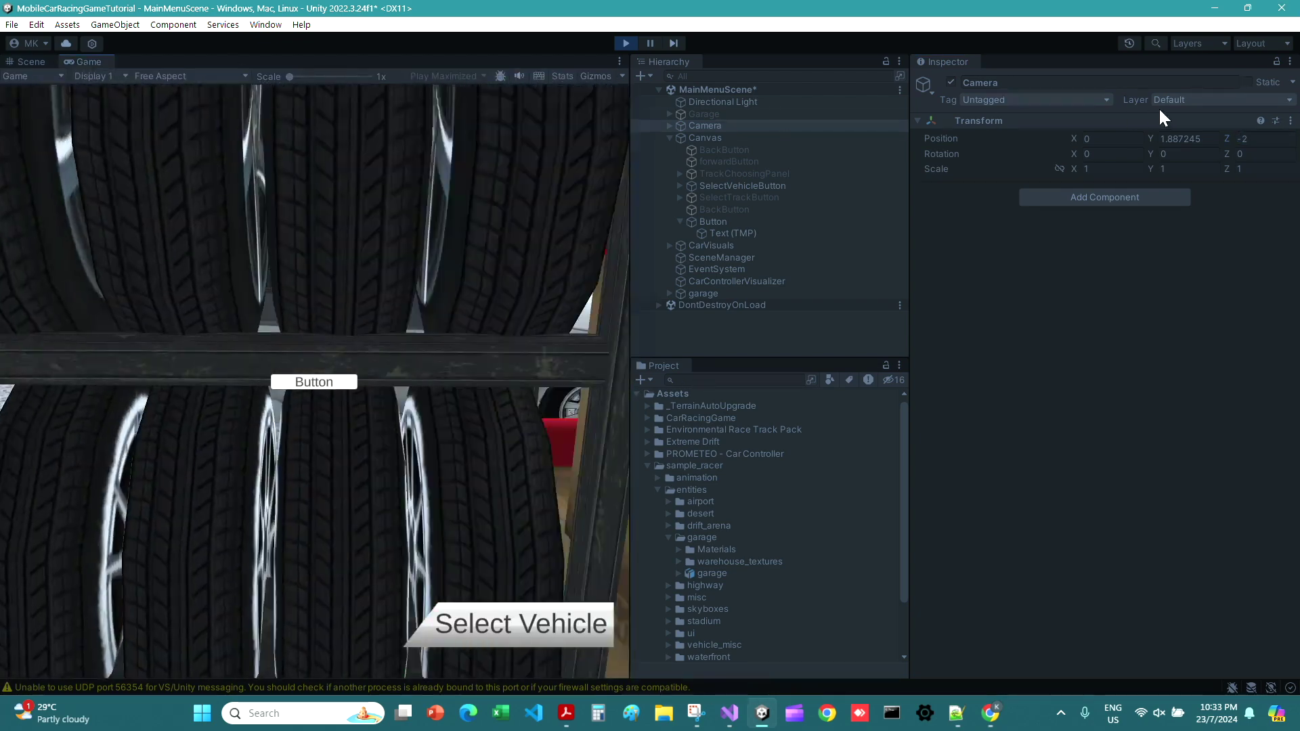
# Step: Try the Camera object at Z position 0 and Y position 3 in the running scene
pyautogui.click(1257, 139)
pyautogui.write('0')
pyautogui.click(1192, 139)
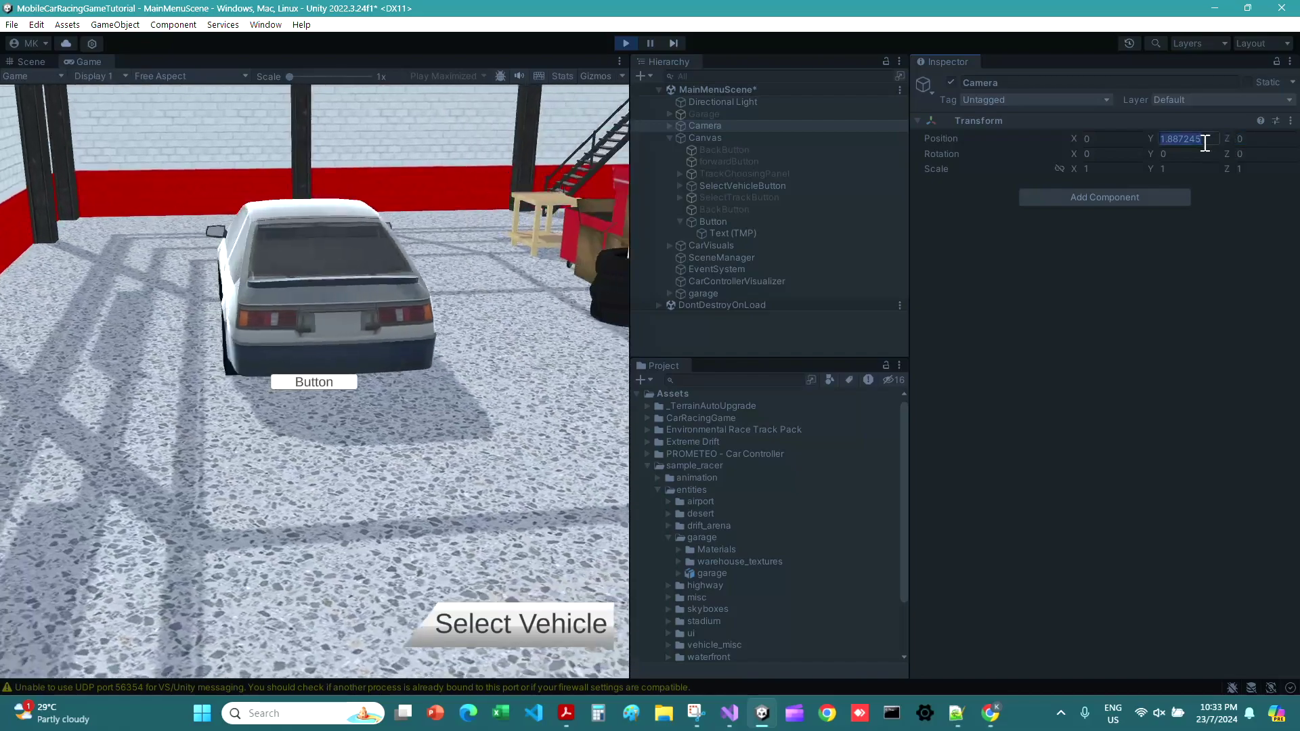
pyautogui.write('0')
pyautogui.press('BackSpace')
pyautogui.write('5')
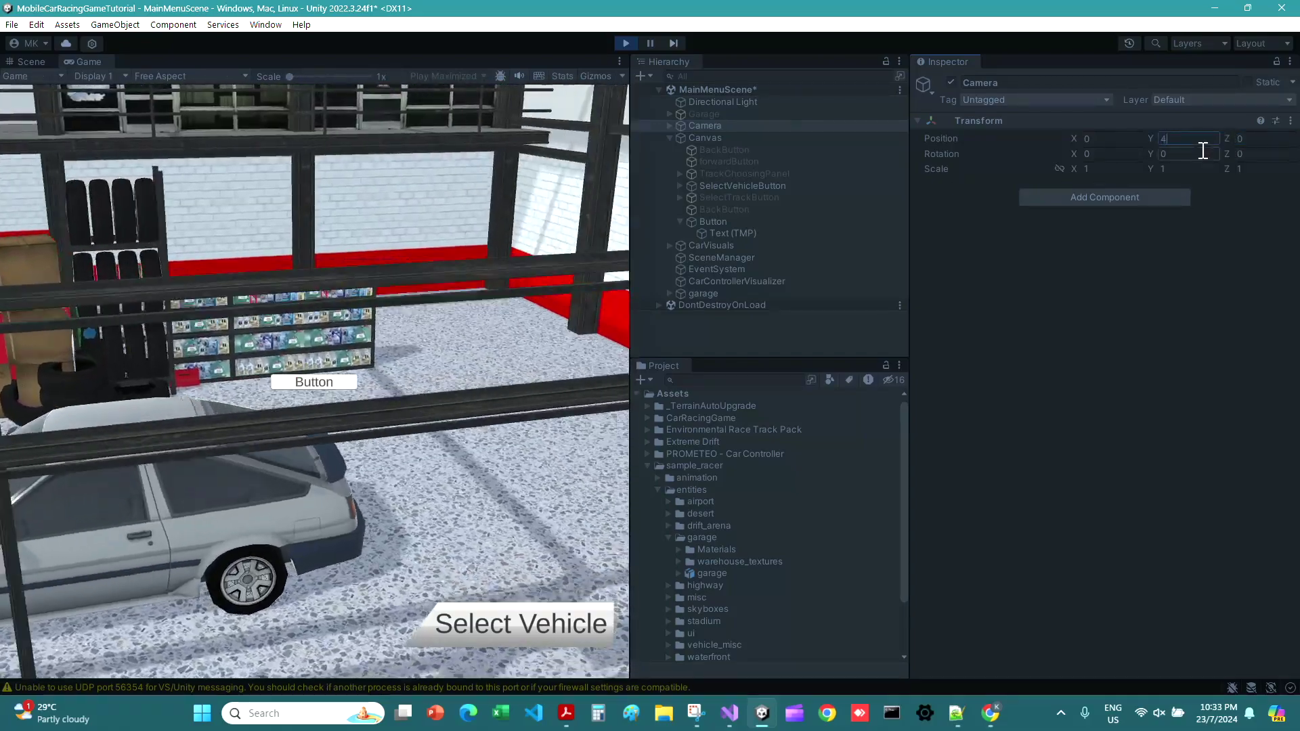
pyautogui.press('BackSpace')
pyautogui.write('3')
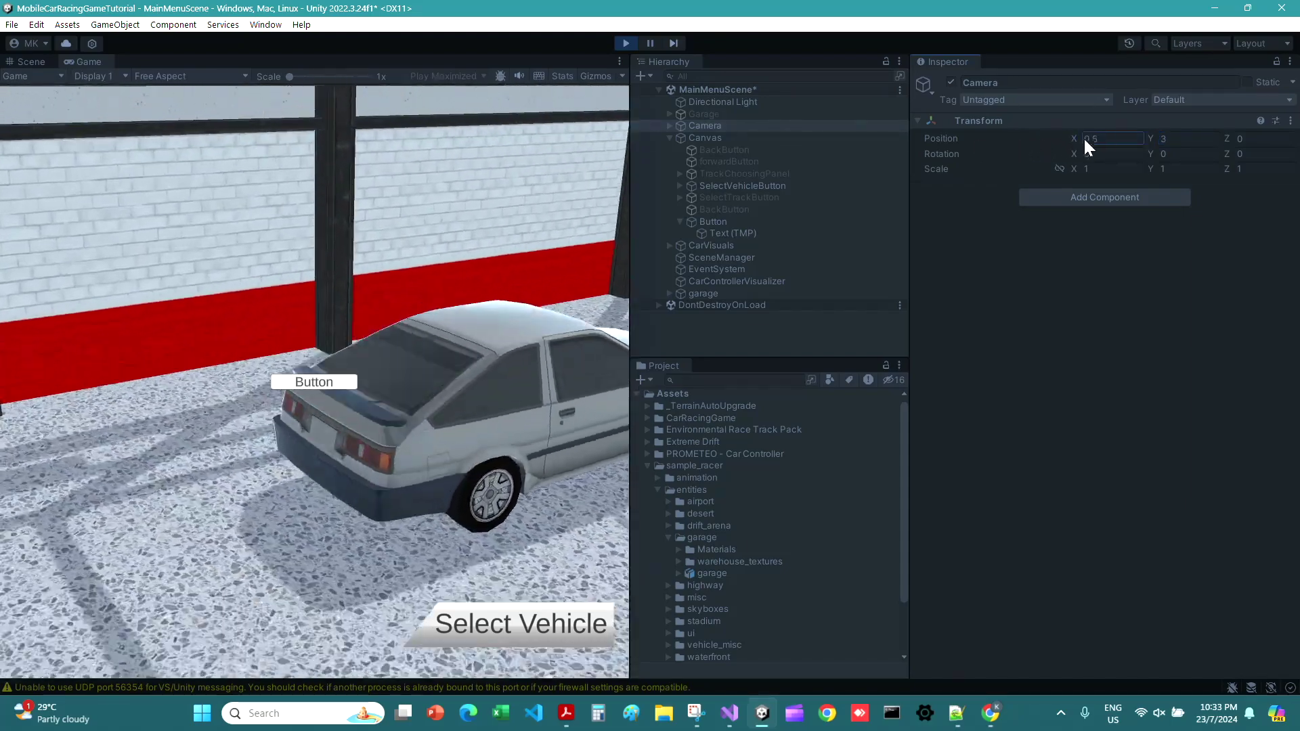
# Step: Try X position 1 and other rotations on the Camera object, reset its Y rotation to 0, and stop Play mode
pyautogui.click(1111, 139)
pyautogui.write('1')
pyautogui.moveTo(1149, 152); pyautogui.dragTo(571, 126)
pyautogui.write('0')
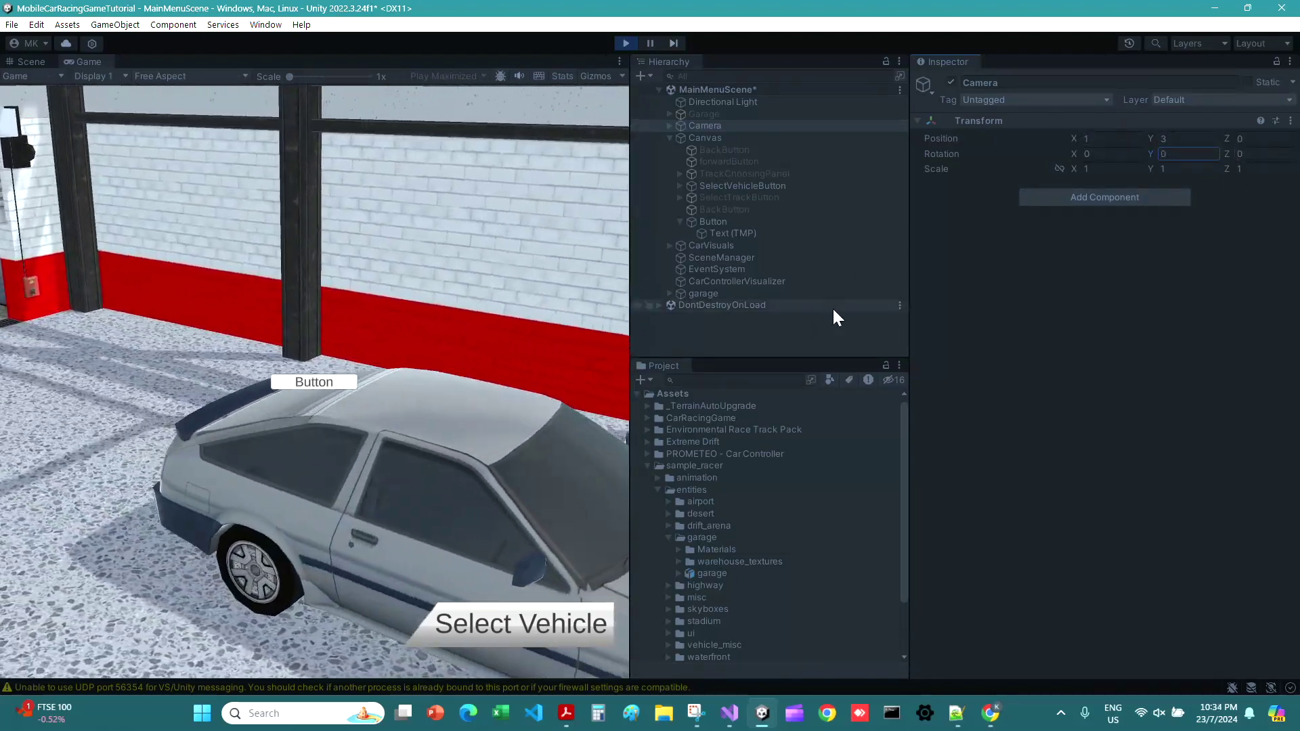
pyautogui.click(1132, 139)
pyautogui.hotkey('ctrl', 'p')
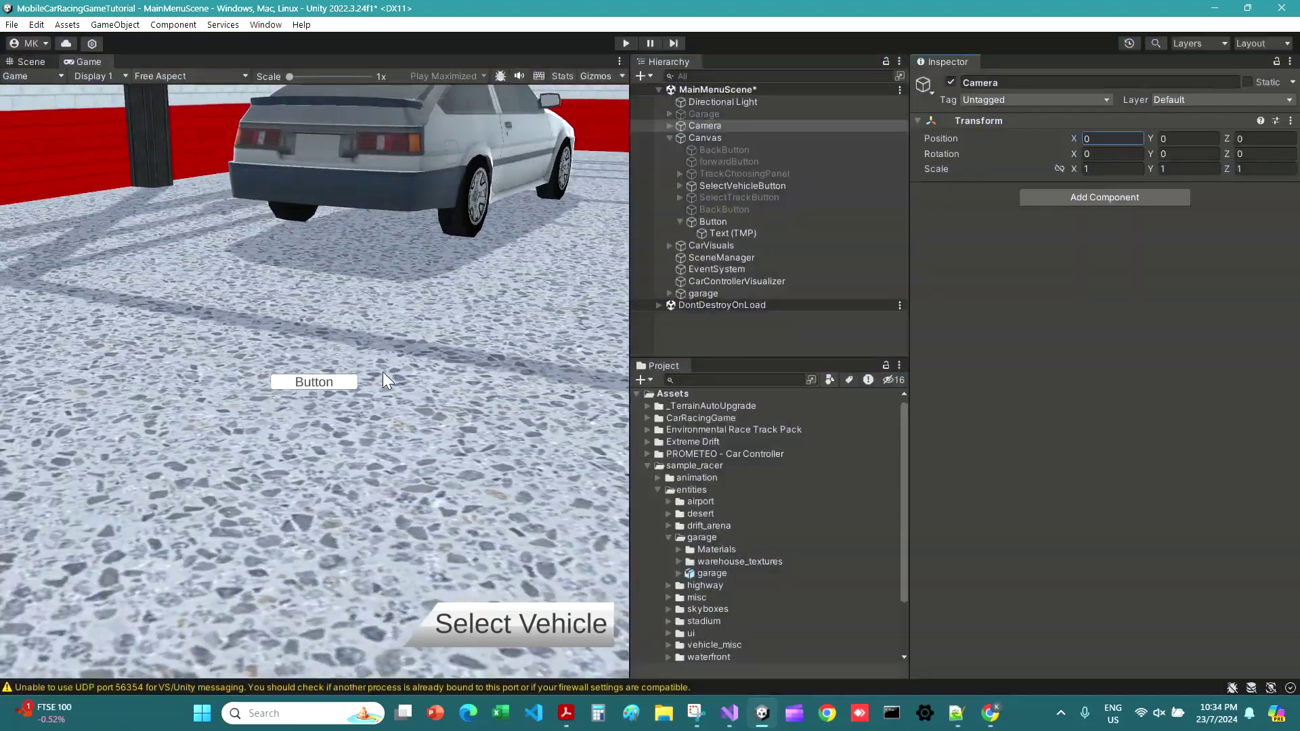
# Step: Scale the new garage model uniformly to 2 on all axes
pyautogui.moveTo(238, 410); pyautogui.dragTo(352, 339, button='middle')
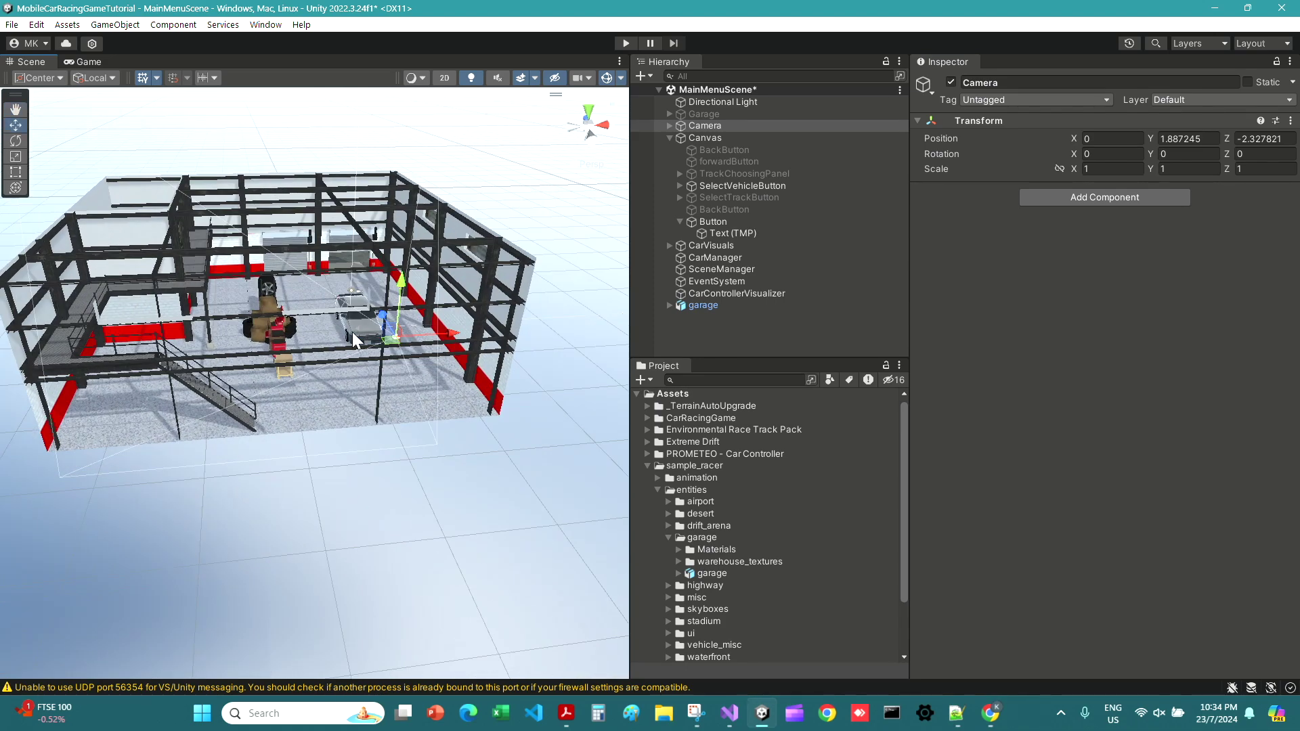
pyautogui.click(702, 305)
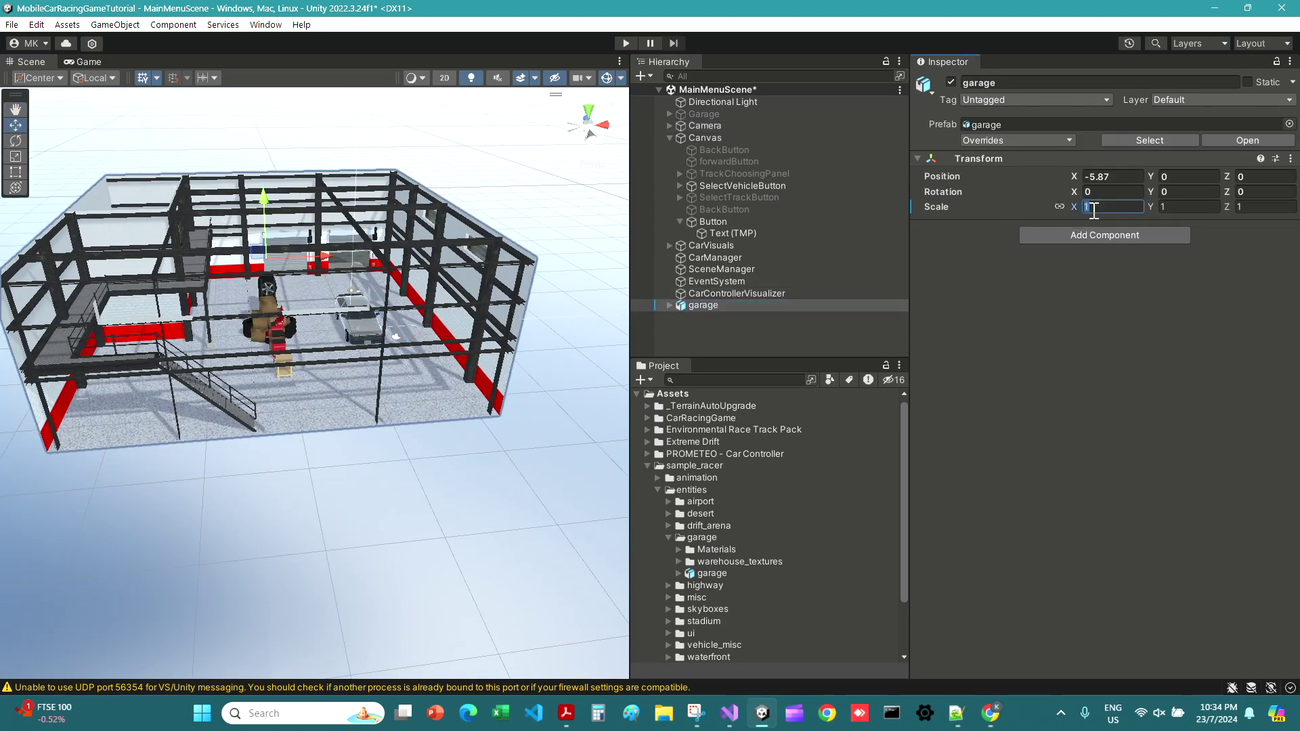
pyautogui.write('2')
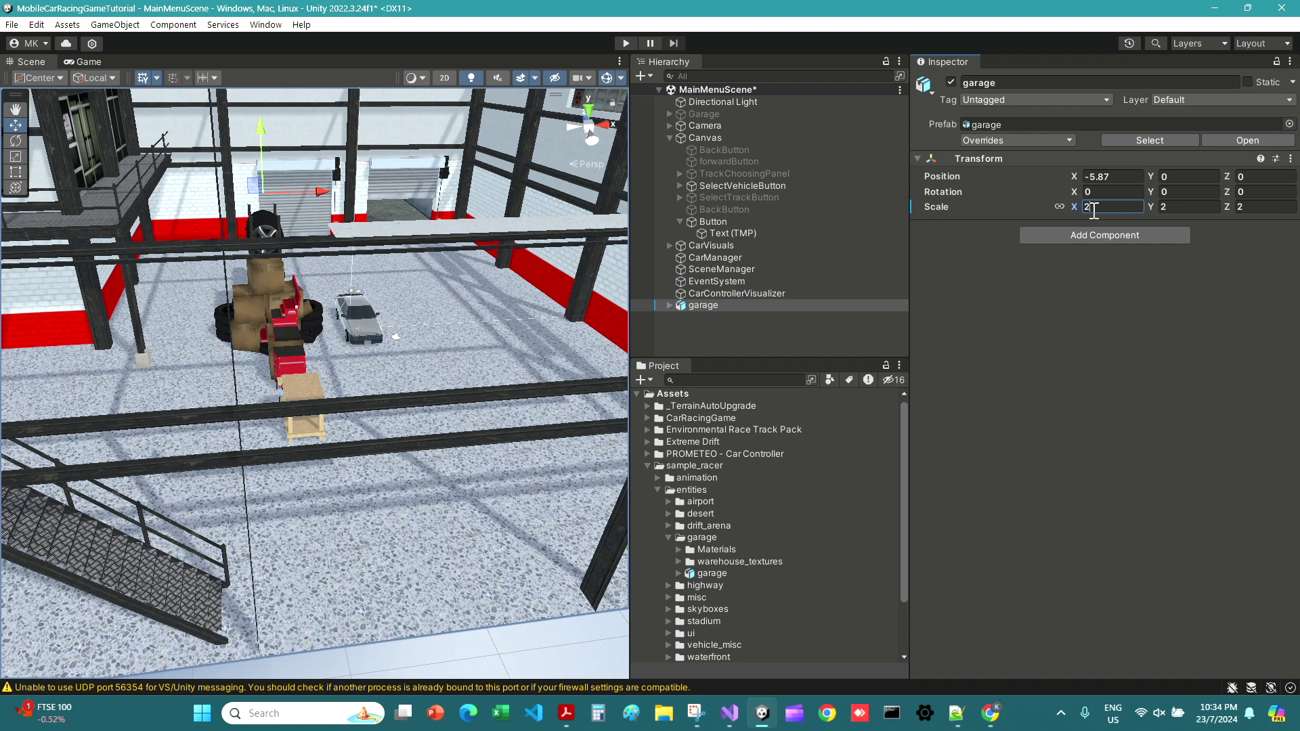
# Step: Scale the new garage model uniformly to 1.5 and move it along X to about -8.6
pyautogui.press('BackSpace')
pyautogui.write('1.5')
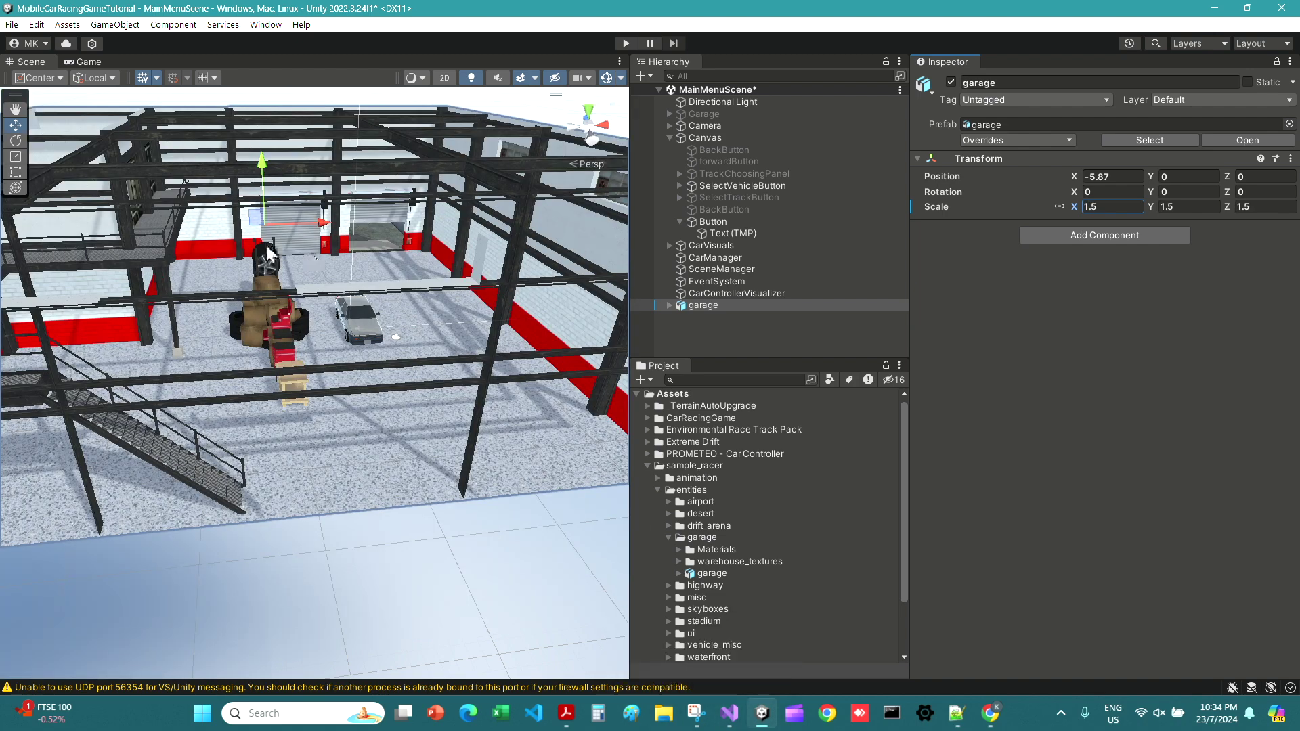
pyautogui.moveTo(319, 222); pyautogui.dragTo(285, 224)
# Step: Play the scene and try the garage at X position -9.1, checking the car in the Game view
pyautogui.click(626, 43)
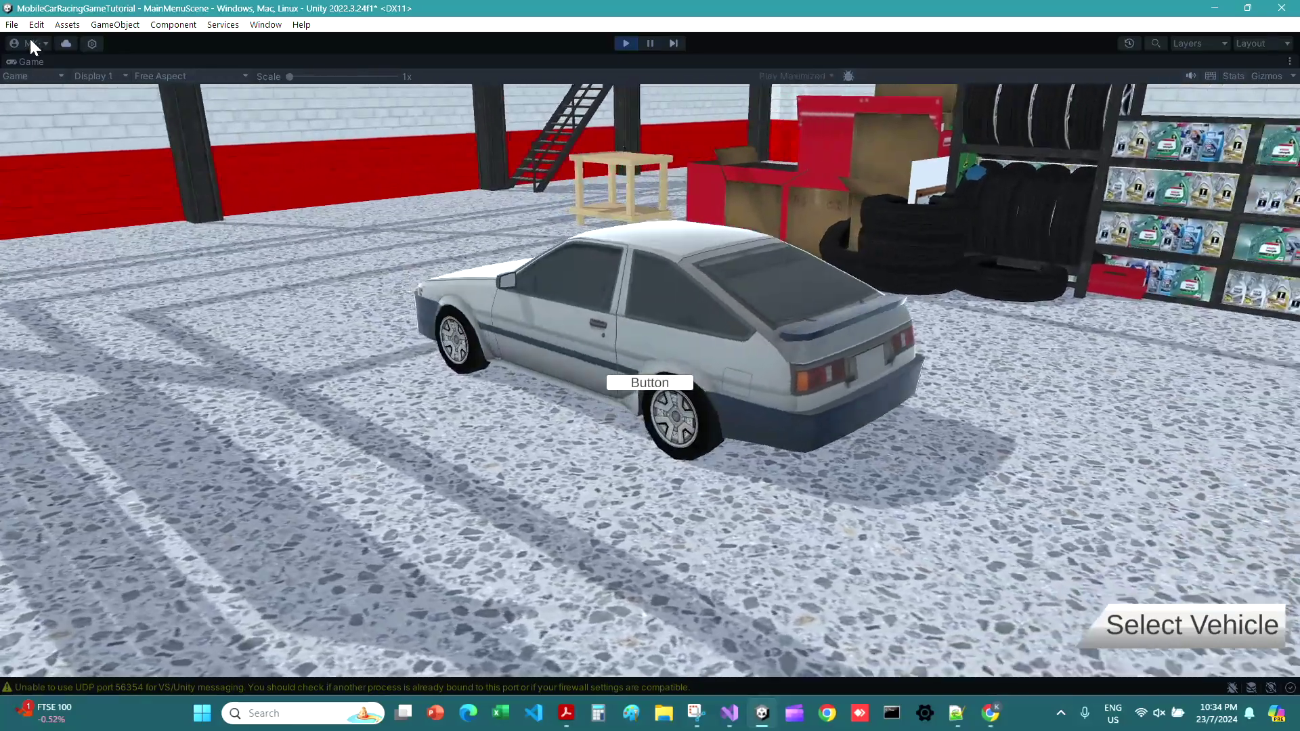
pyautogui.doubleClick(30, 61)
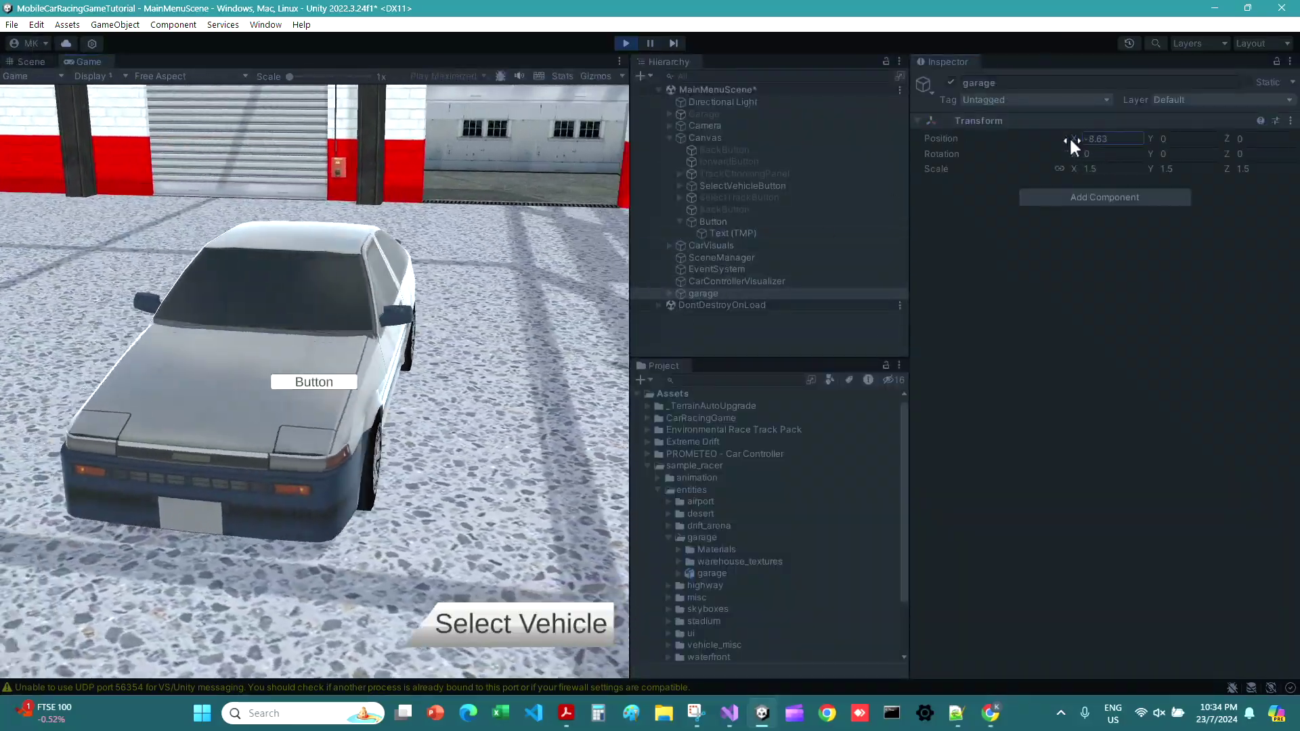
pyautogui.moveTo(1070, 138); pyautogui.dragTo(1066, 139)
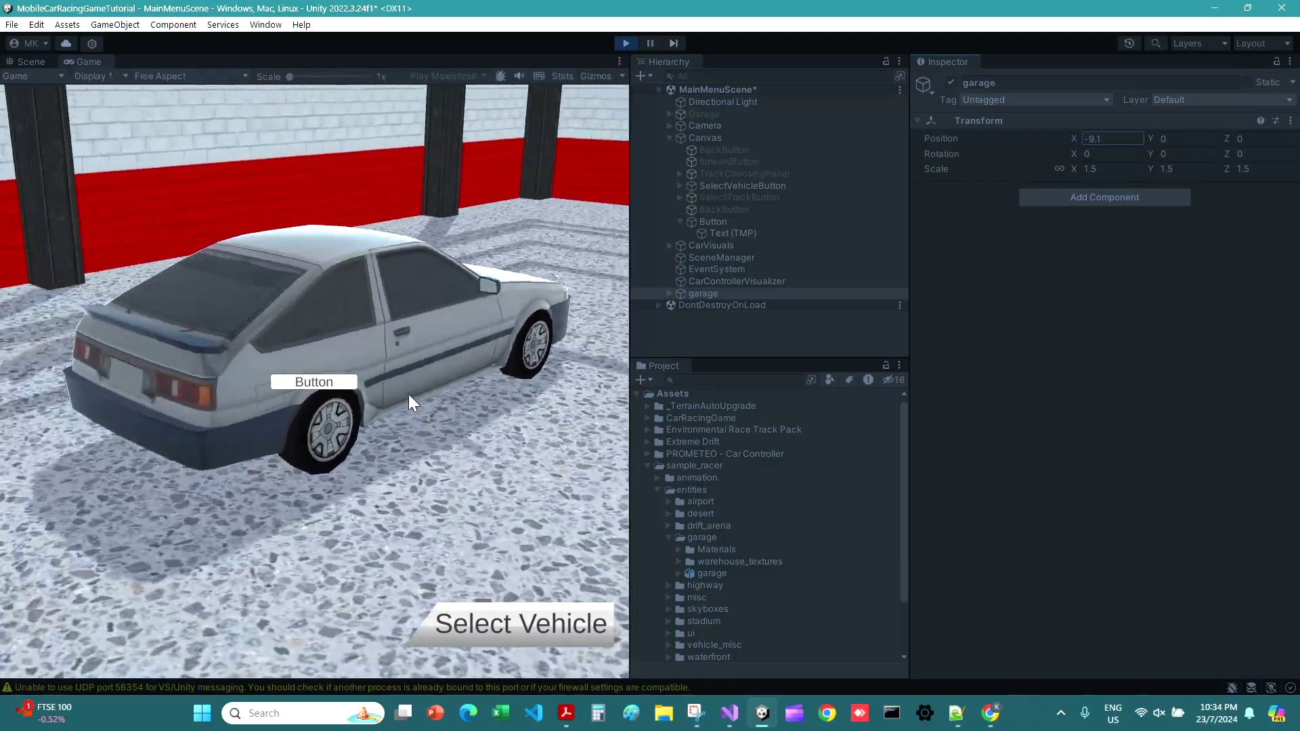
pyautogui.hotkey('shift', 'space')
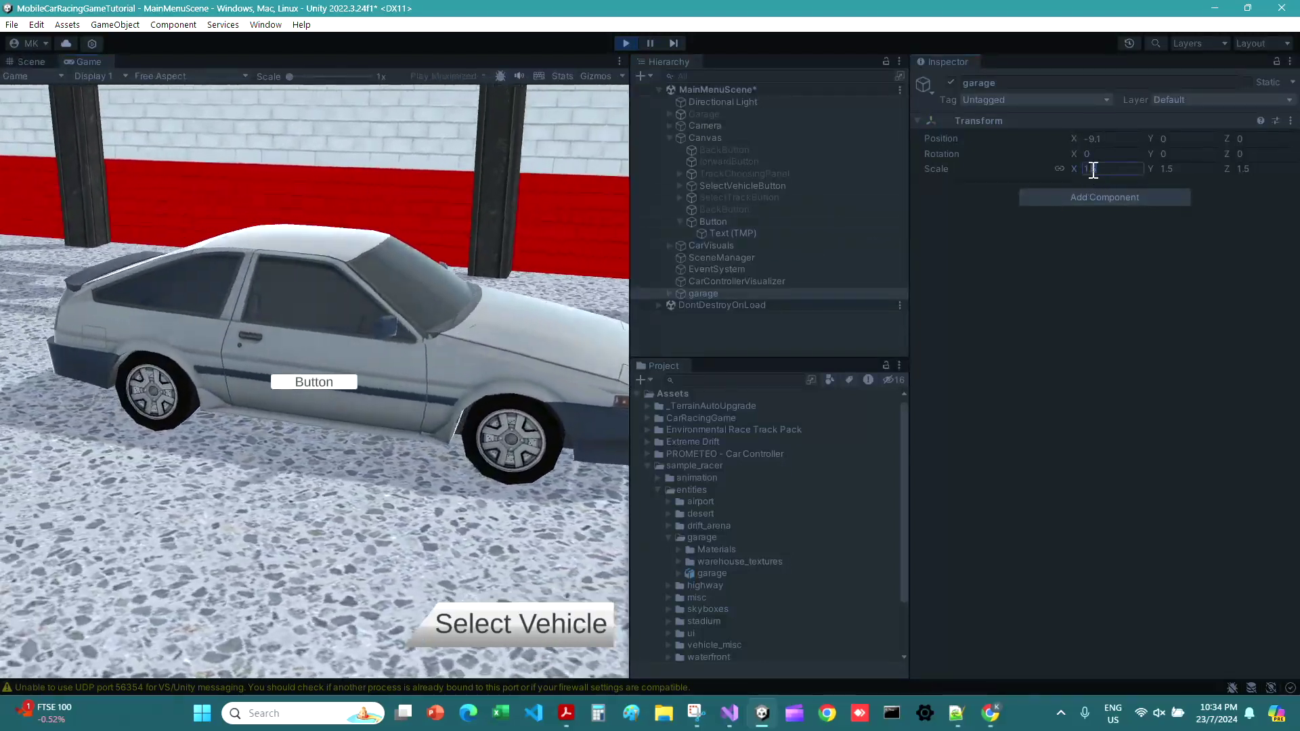
# Step: Try a uniform scale of 1.7 on the garage in the running scene and check it in the Scene and Game views
pyautogui.write('1.81.7')
pyautogui.press('Return')
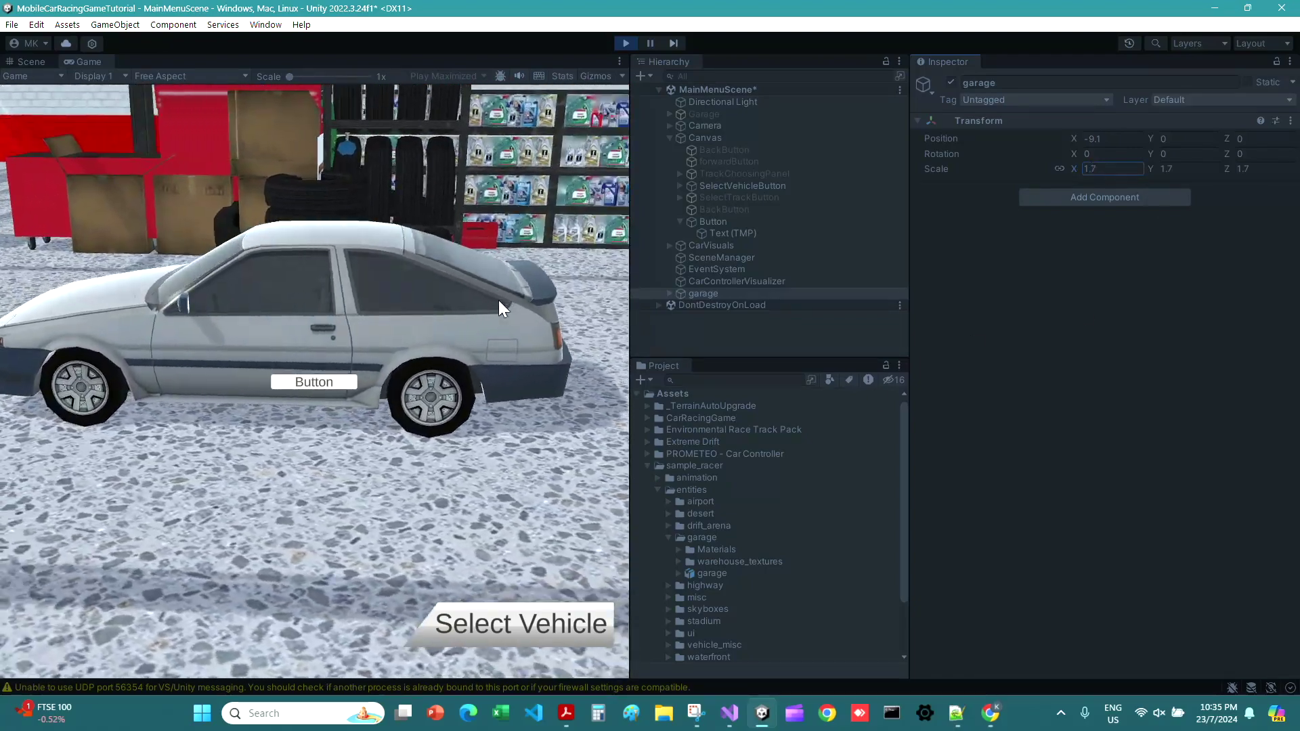
pyautogui.click(34, 61)
pyautogui.keyDown('alt'); pyautogui.moveTo(355, 318); pyautogui.dragTo(224, 433); pyautogui.keyUp('alt')
pyautogui.scroll(5, 223, 433)
pyautogui.scroll(-3, 203, 420)
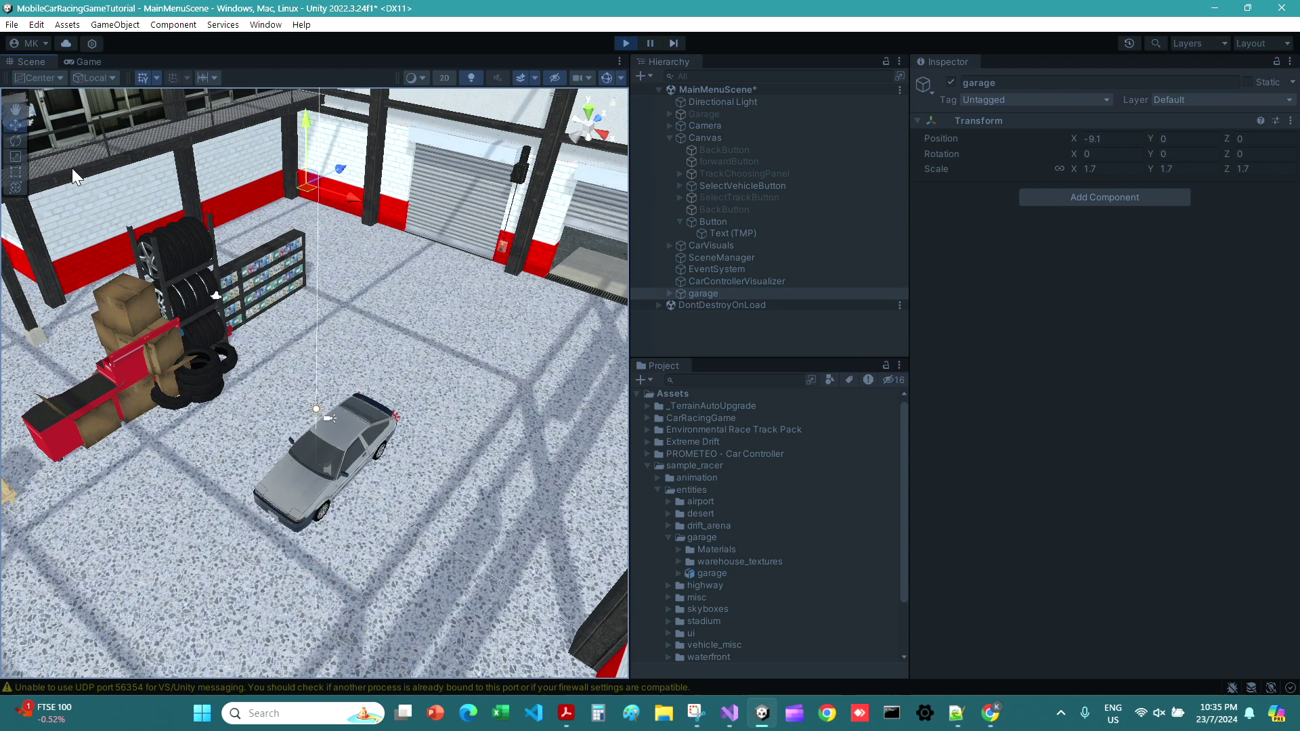
pyautogui.click(82, 61)
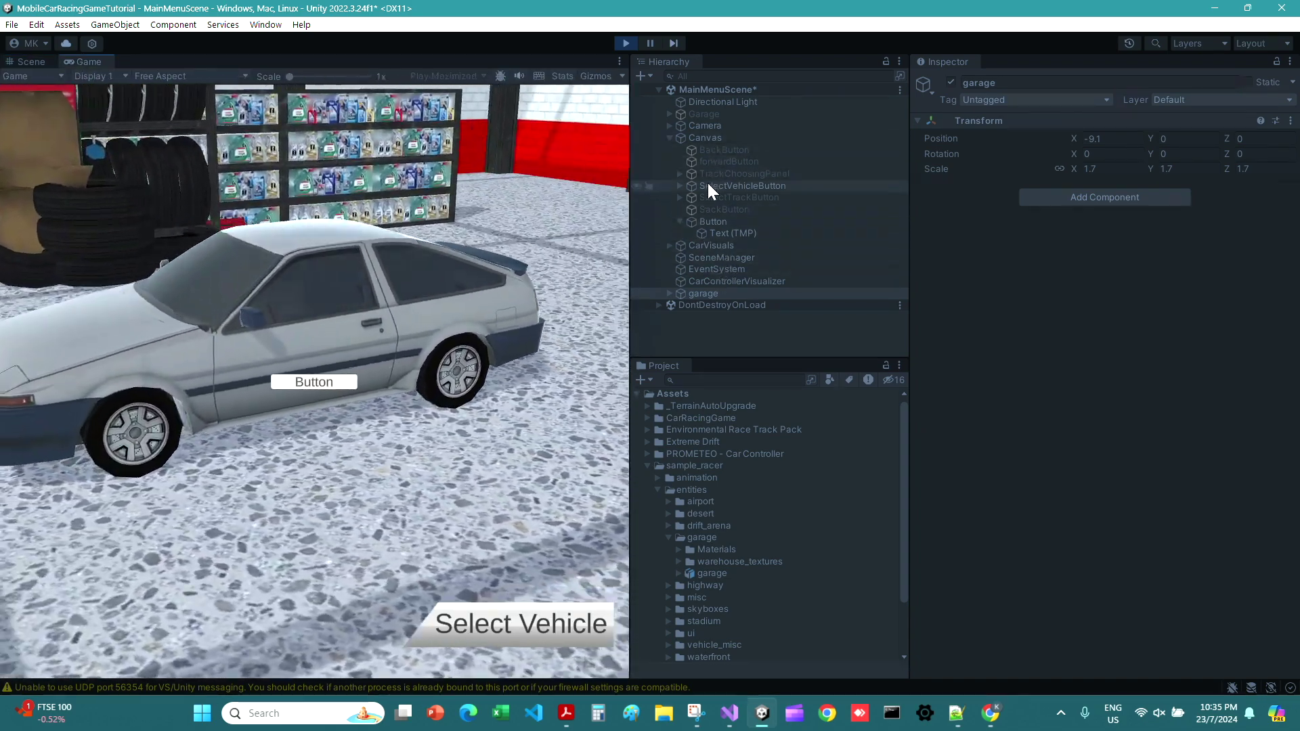
# Step: Pause the running scene, try a Camera Rotate Speed of 30 on CameraFocalPoint, and resume to check the Game view
pyautogui.hotkey('ctrl', 'shift', 'p')
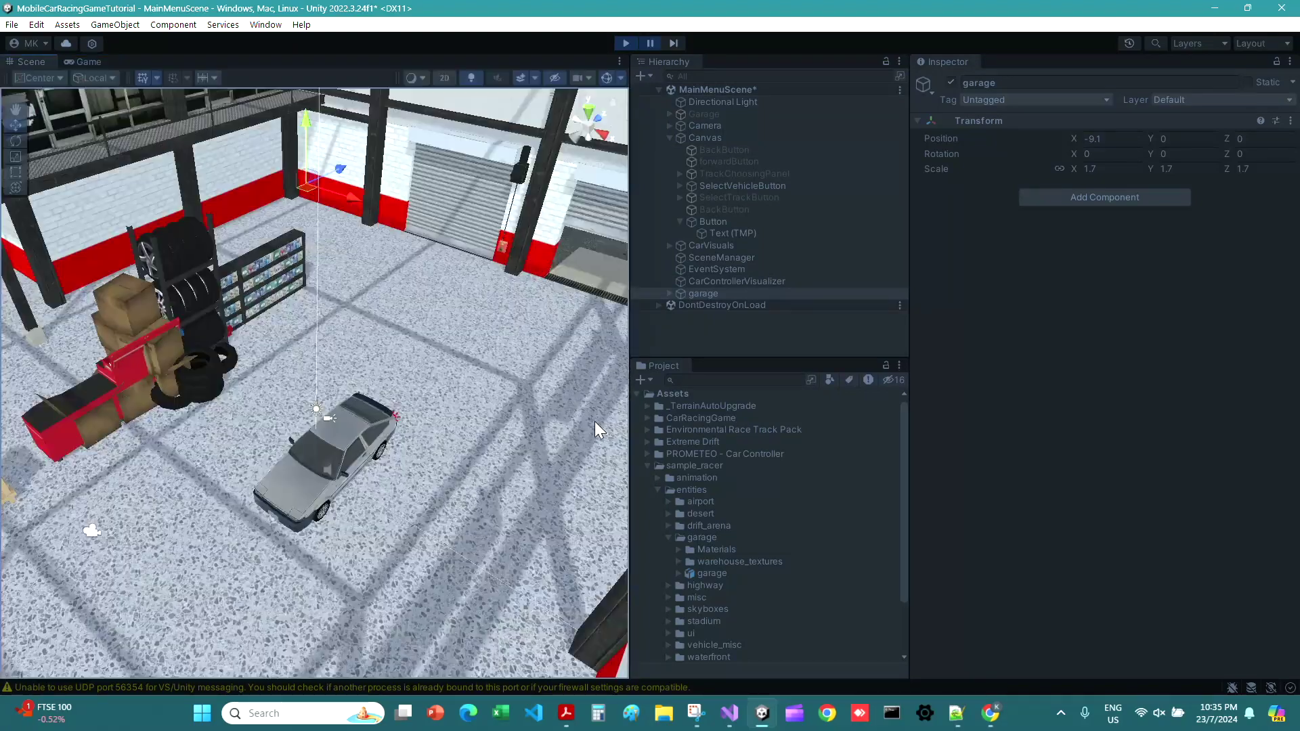
pyautogui.click(669, 293)
pyautogui.click(671, 245)
pyautogui.click(711, 149)
pyautogui.click(672, 127)
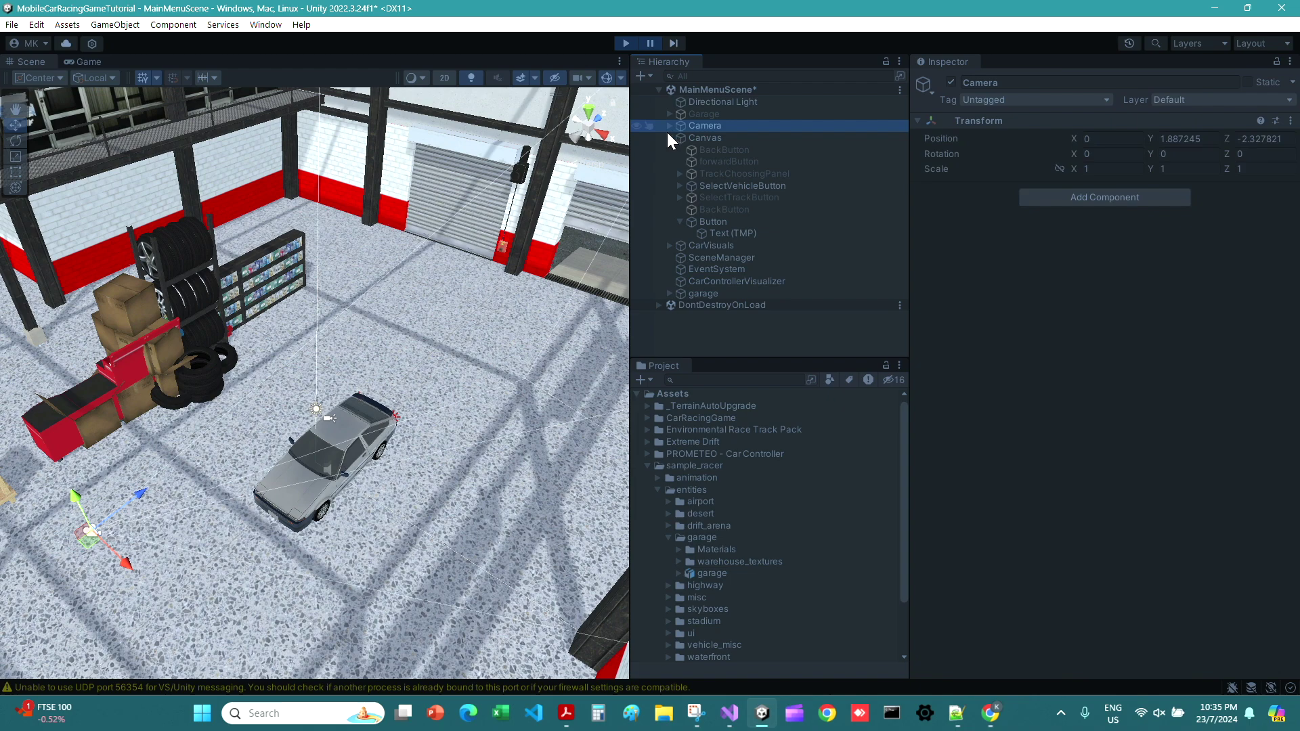
pyautogui.click(670, 126)
pyautogui.click(702, 138)
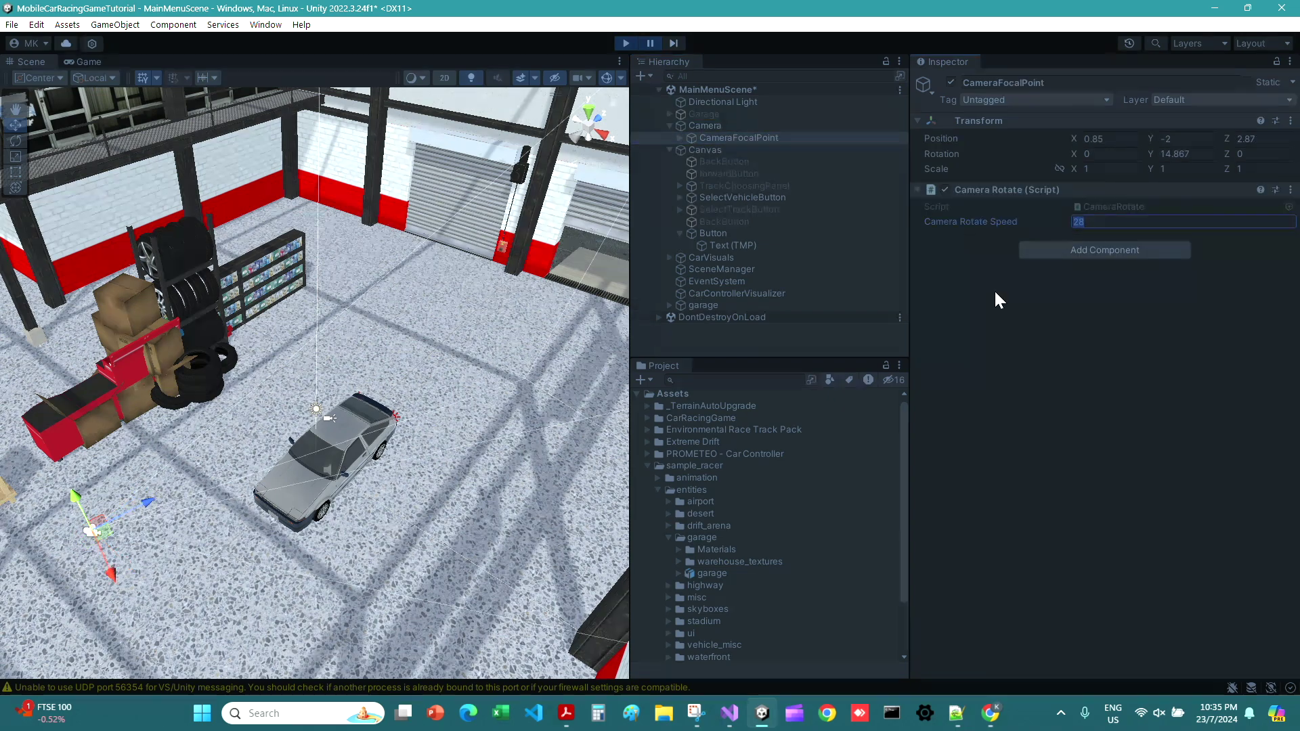
pyautogui.write('30')
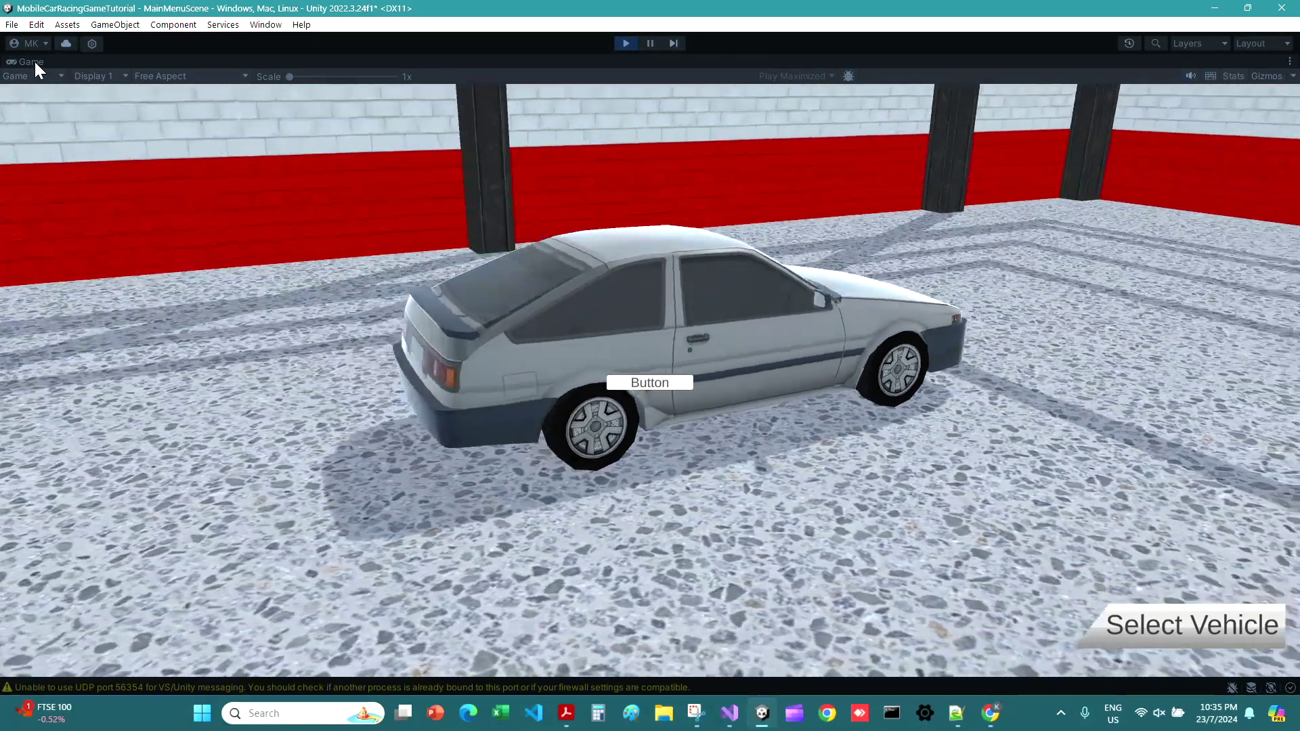
pyautogui.doubleClick(35, 63)
pyautogui.click(34, 62)
# Step: Try the garage at an X position of about -10.3 in the running scene and check the Game view
pyautogui.moveTo(395, 246); pyautogui.dragTo(437, 325, button='right')
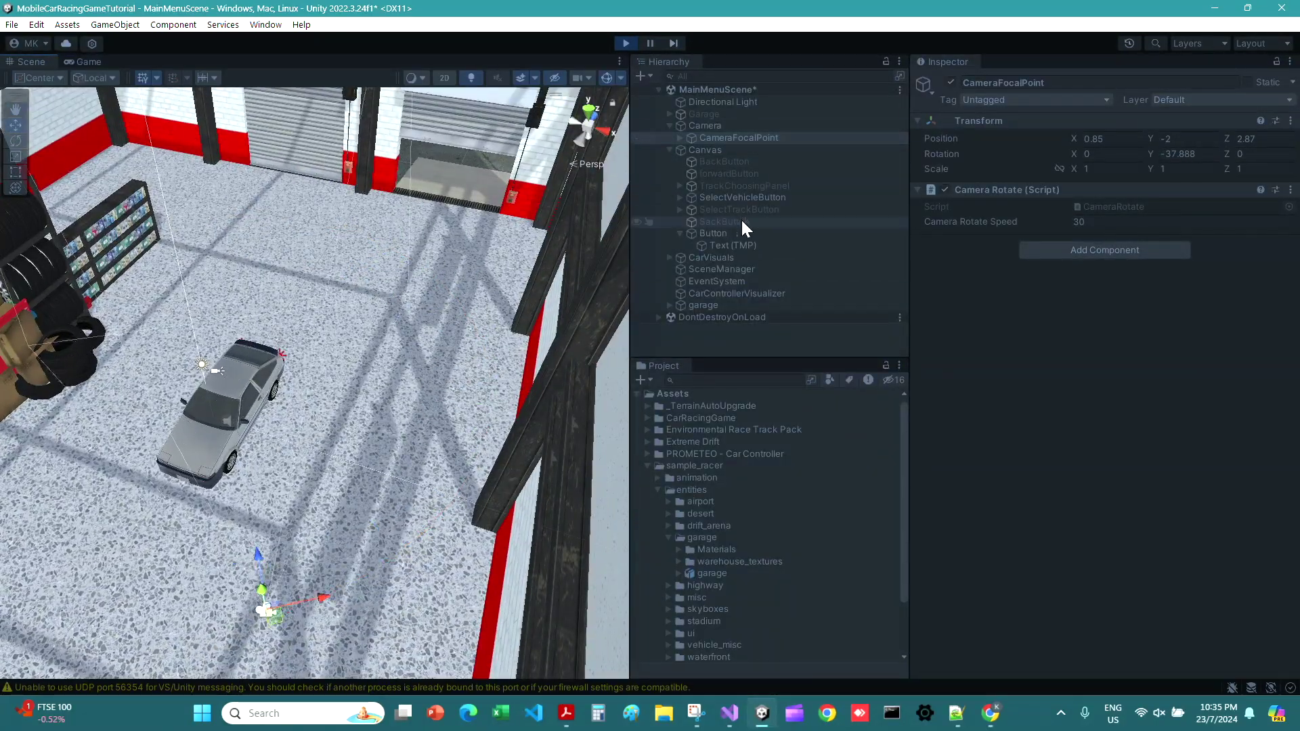
pyautogui.click(705, 305)
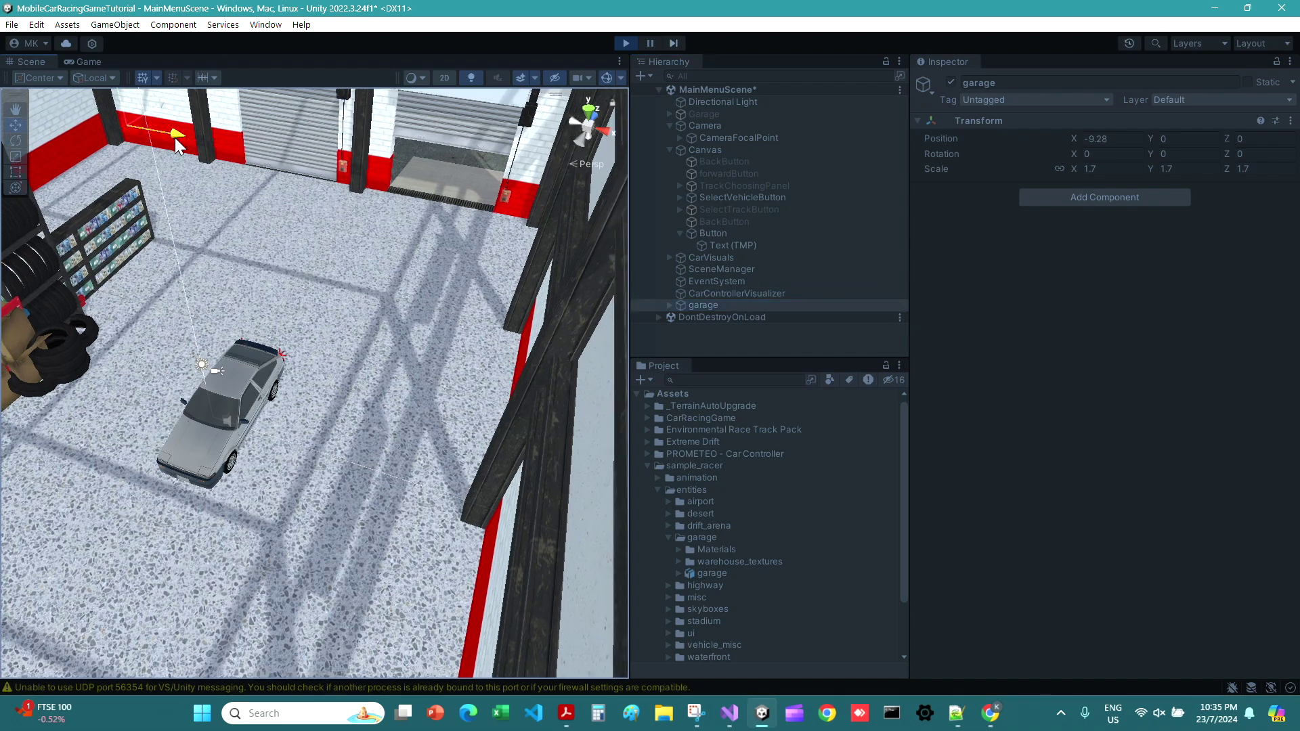
pyautogui.moveTo(165, 133); pyautogui.dragTo(160, 133)
pyautogui.moveTo(151, 258); pyautogui.dragTo(357, 277, button='right')
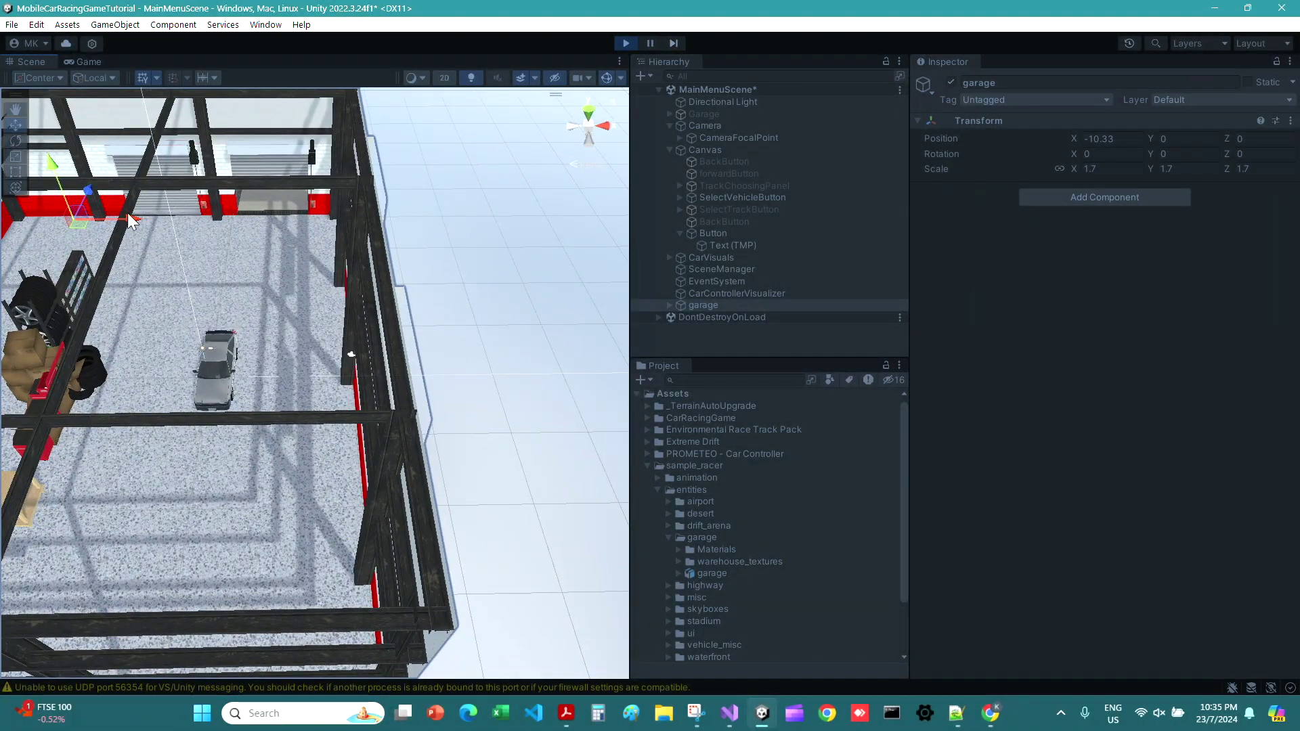
pyautogui.moveTo(127, 214); pyautogui.dragTo(132, 214)
pyautogui.moveTo(199, 454); pyautogui.dragTo(89, 457)
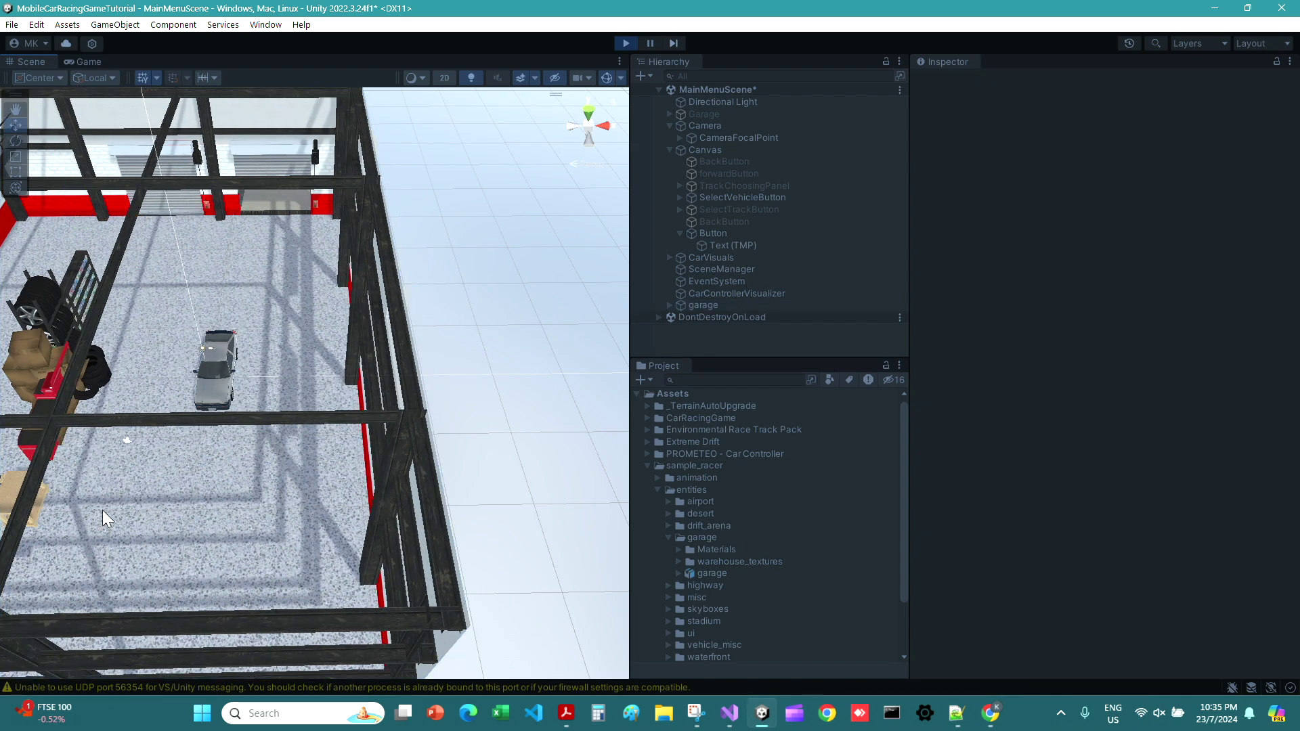
pyautogui.click(87, 61)
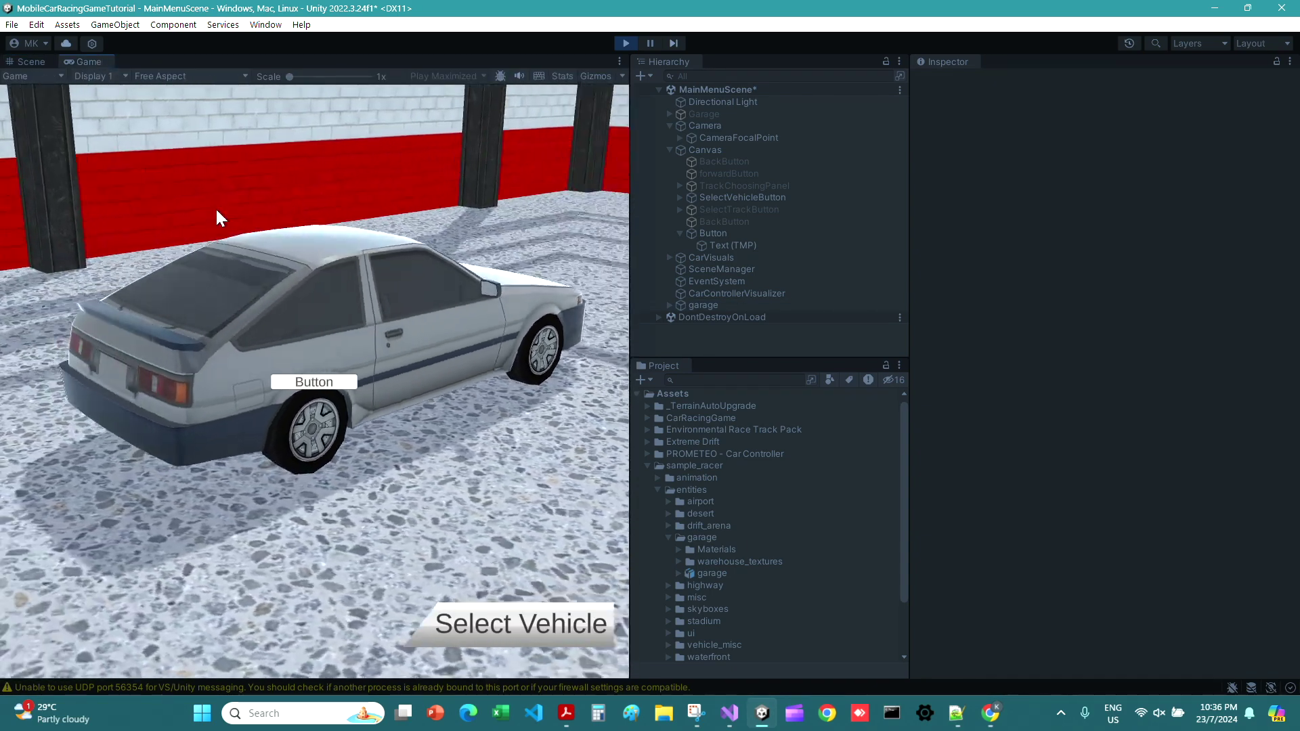
# Step: Try a Camera Rotate Speed of 50 on CameraFocalPoint in the running scene
pyautogui.click(738, 137)
pyautogui.click(1098, 224)
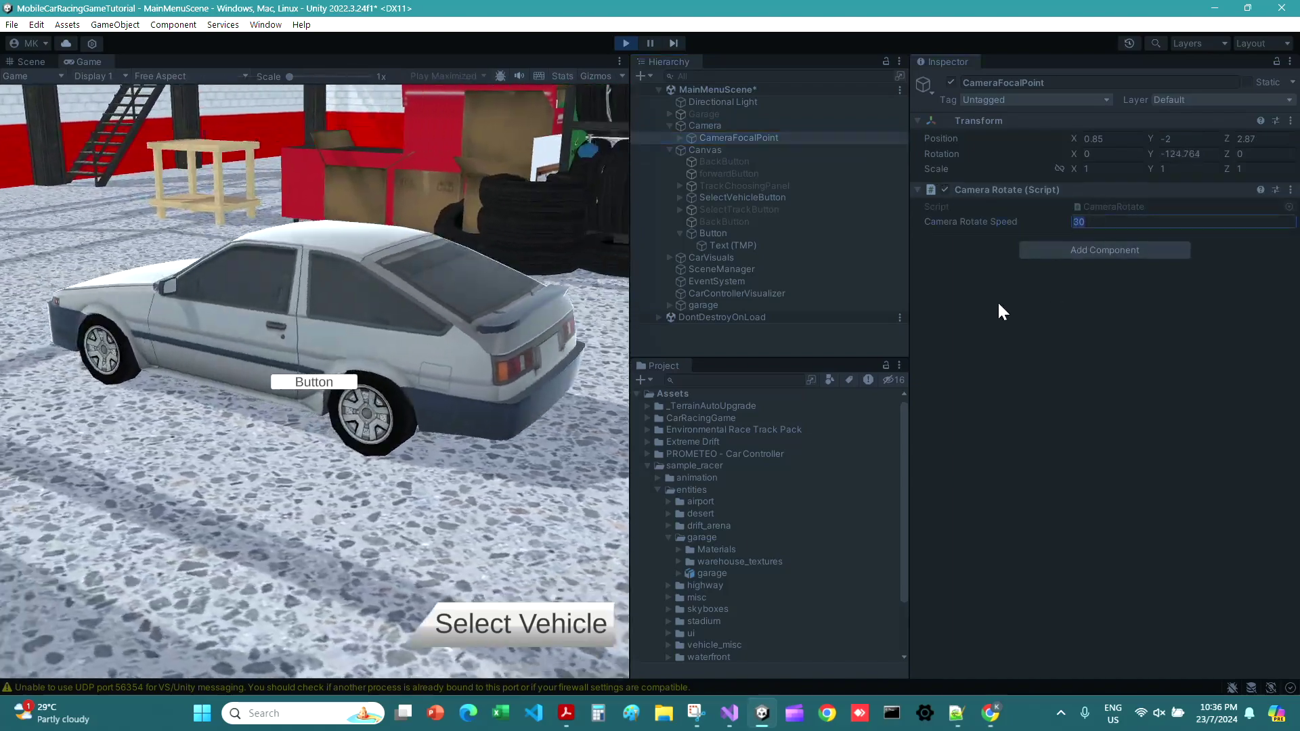
pyautogui.write('50')
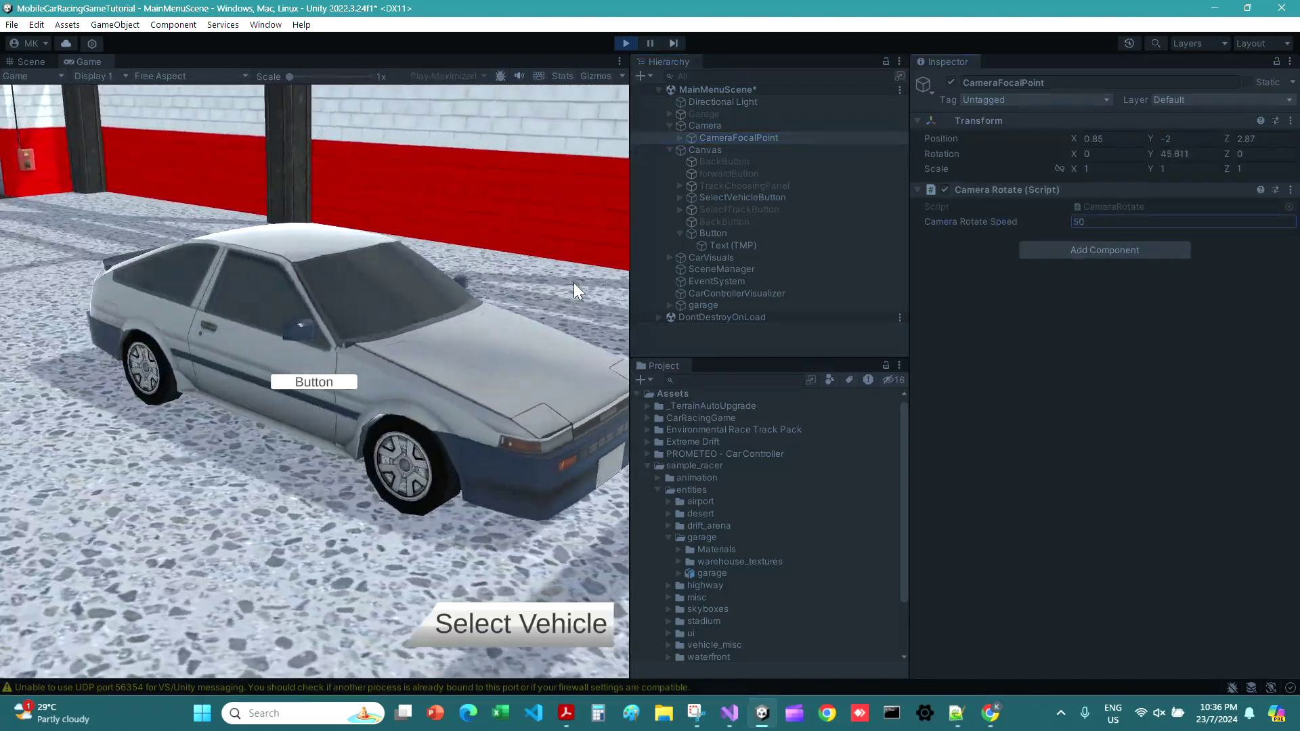
# Step: Try a Field of View of 99.9 on the Main Camera under CameraFocalPoint
pyautogui.click(698, 139)
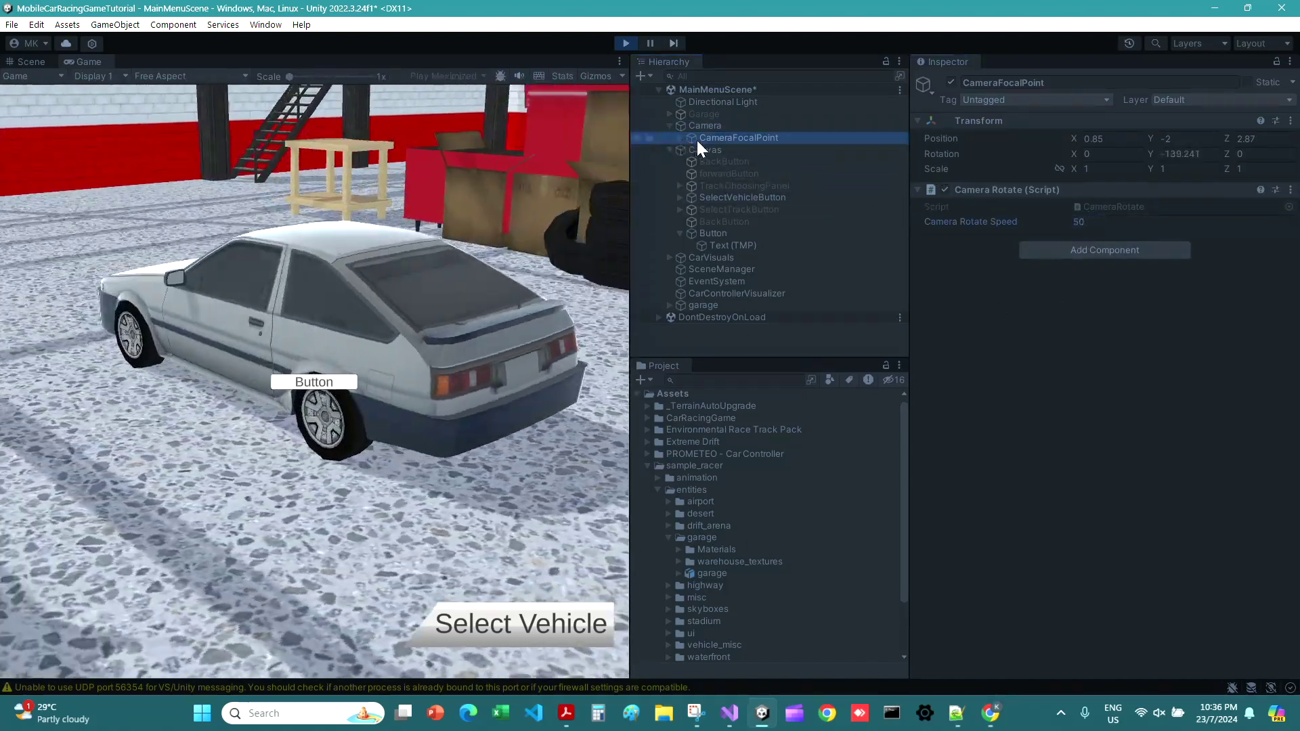
pyautogui.press('Right')
pyautogui.click(716, 149)
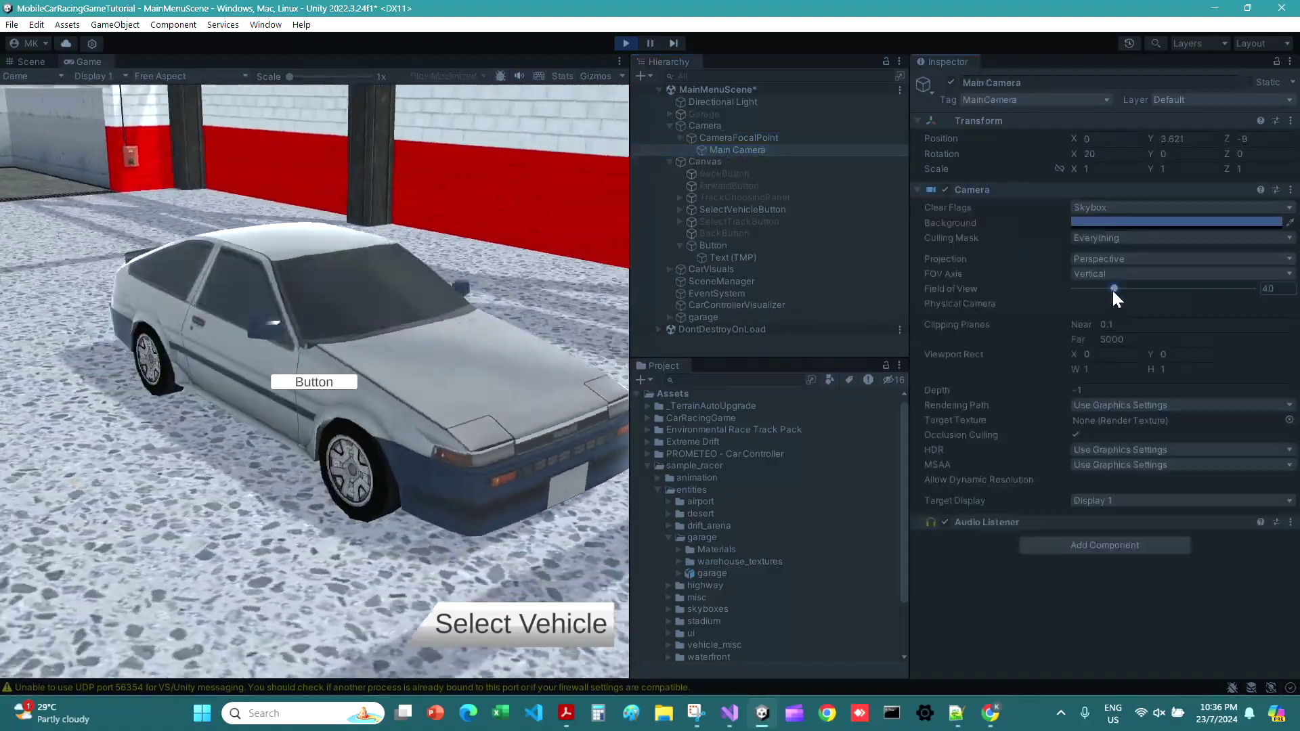
pyautogui.moveTo(1114, 293); pyautogui.dragTo(1173, 301)
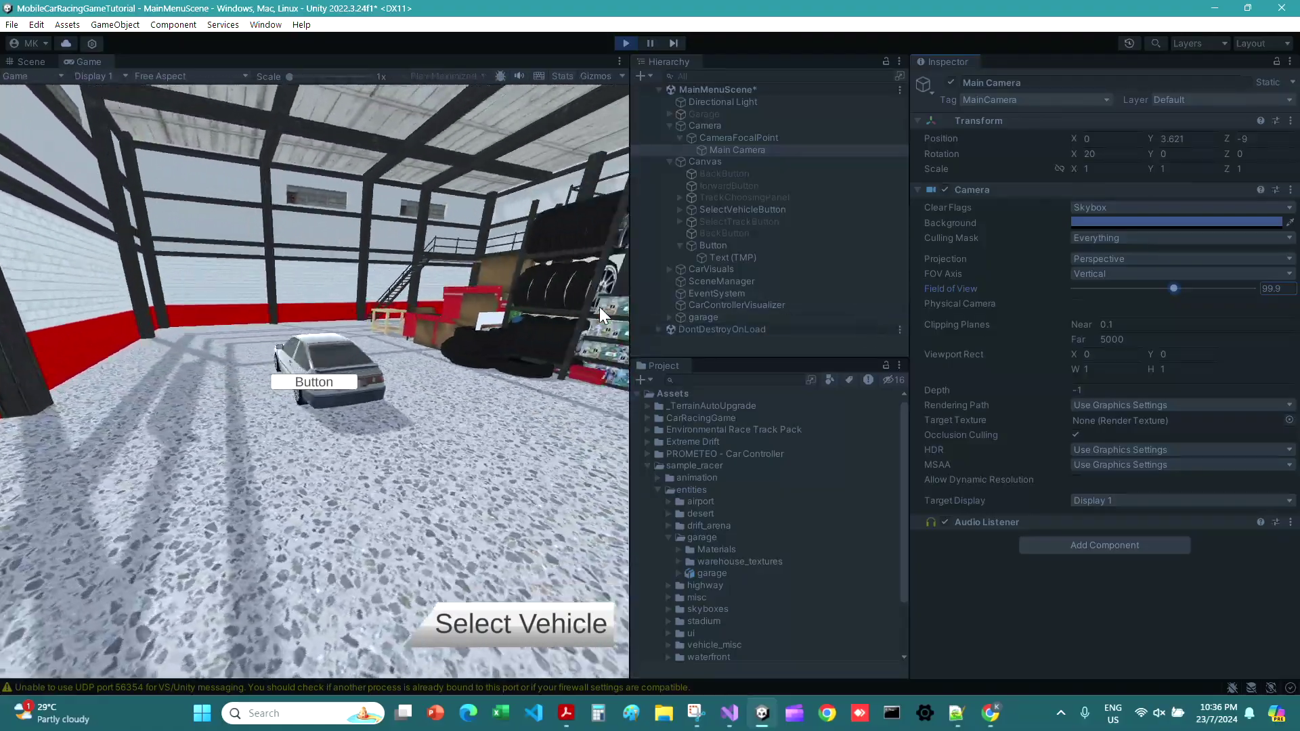
# Step: Try wider and narrower fields of view on the Main Camera, set it back to 40, and stop Play mode
pyautogui.click(32, 61)
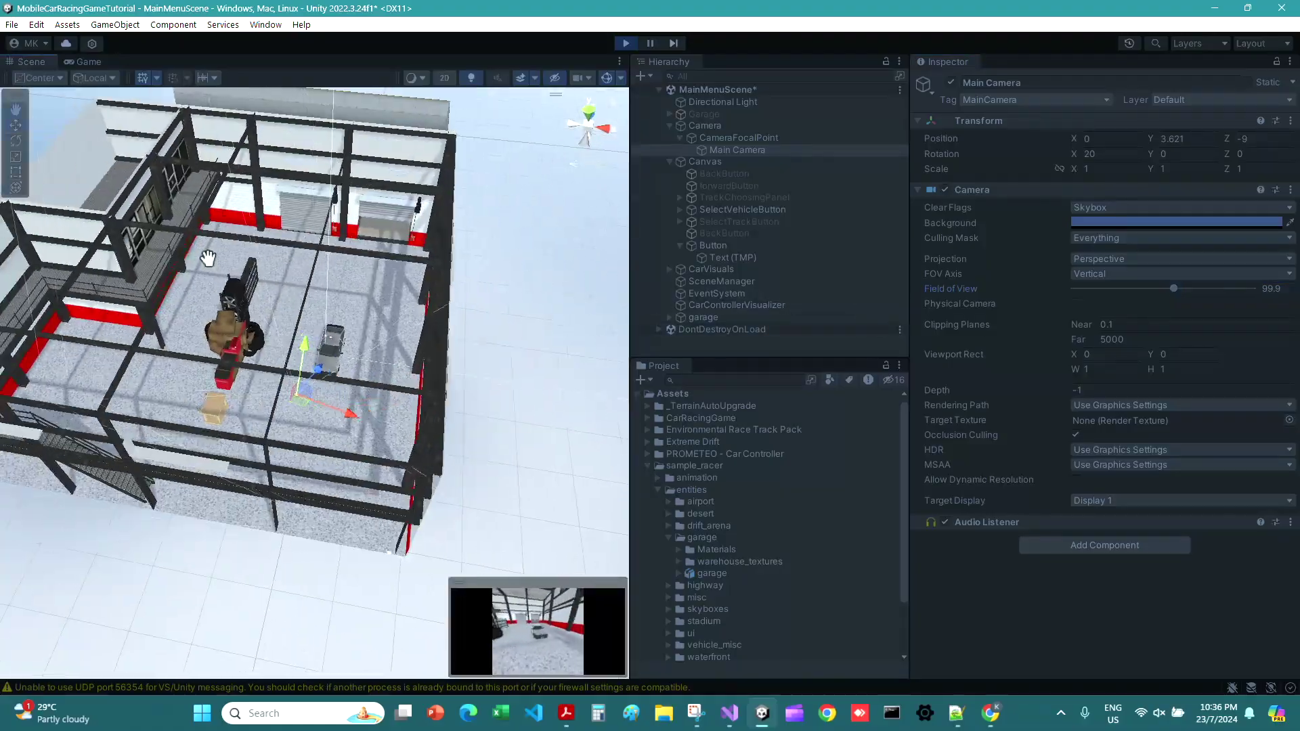
pyautogui.scroll(3, 207, 258)
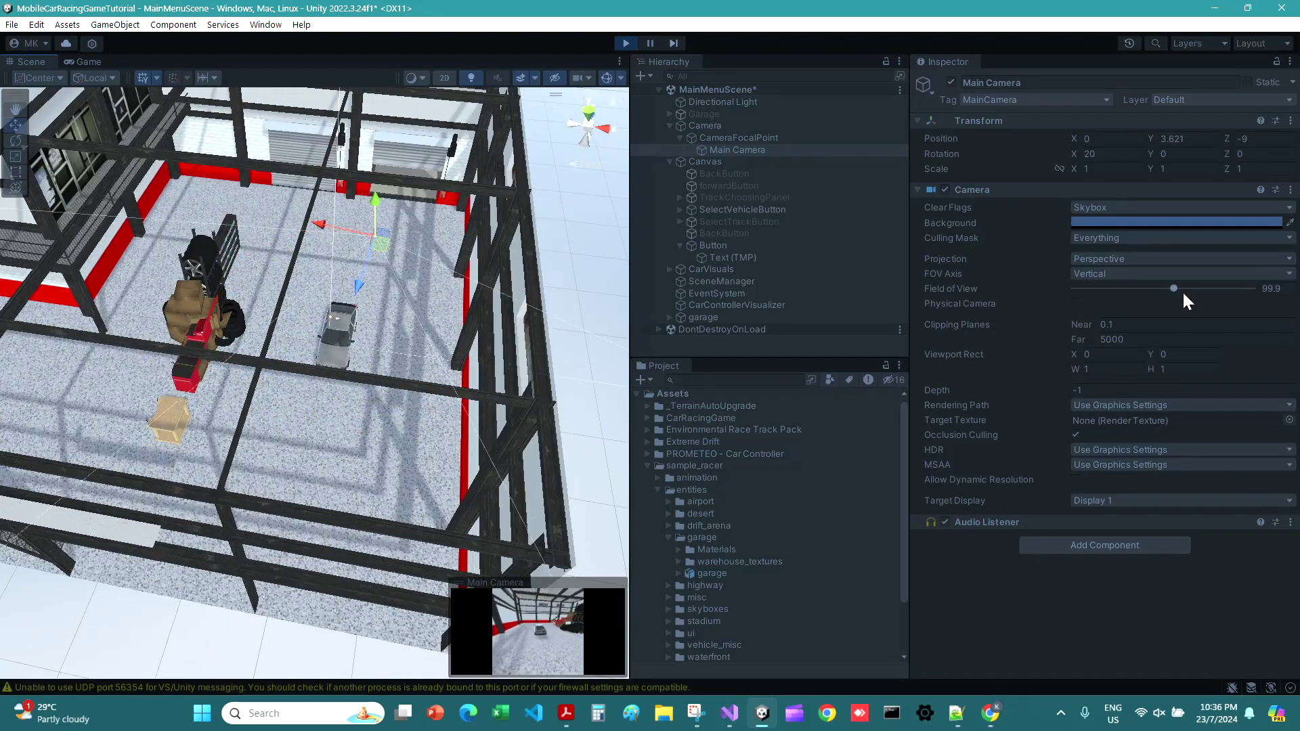
pyautogui.moveTo(1184, 292); pyautogui.dragTo(1212, 289)
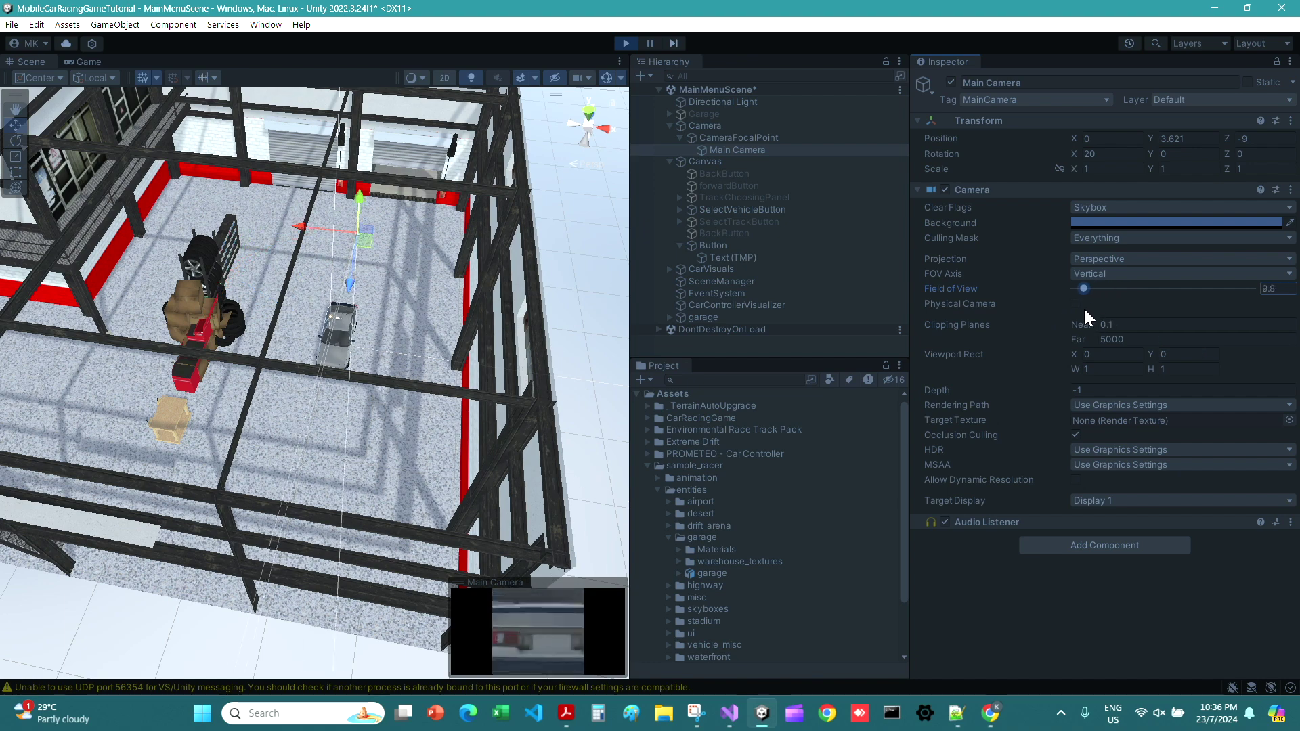
pyautogui.moveTo(1084, 307); pyautogui.dragTo(1096, 330)
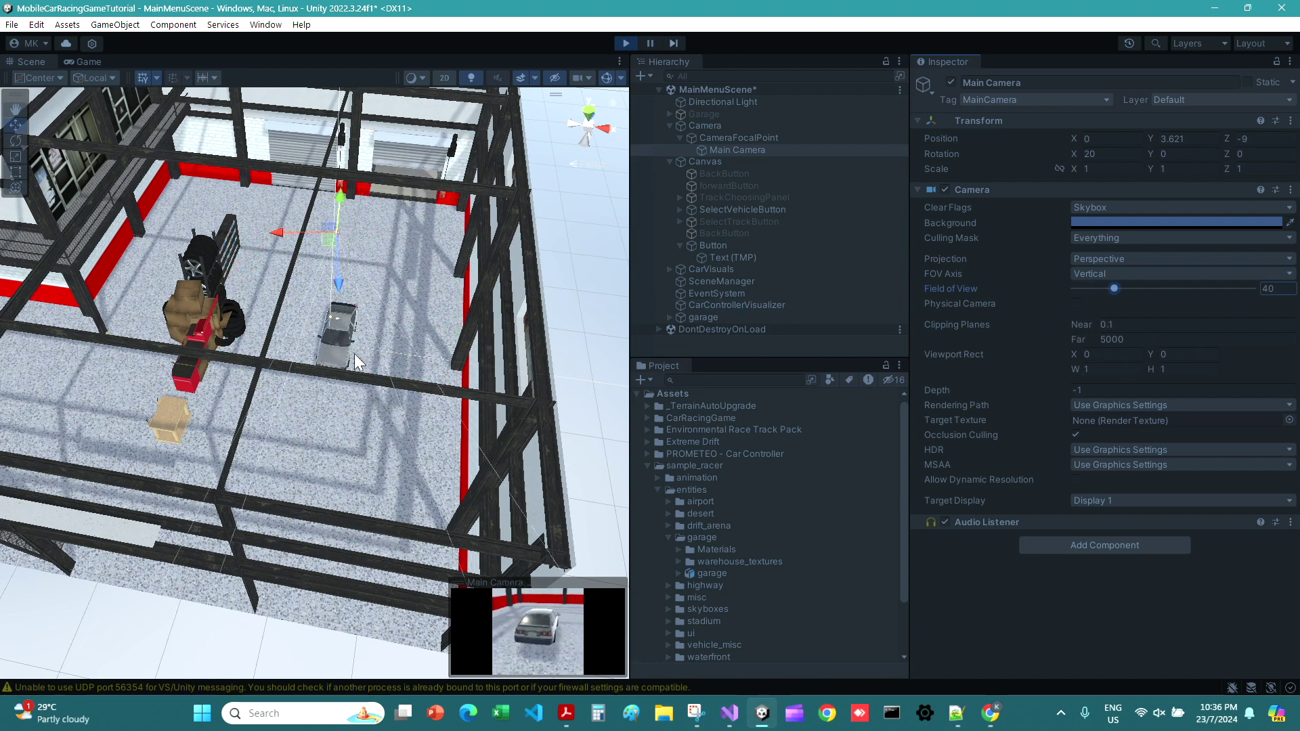
pyautogui.hotkey('ctrl', 'p')
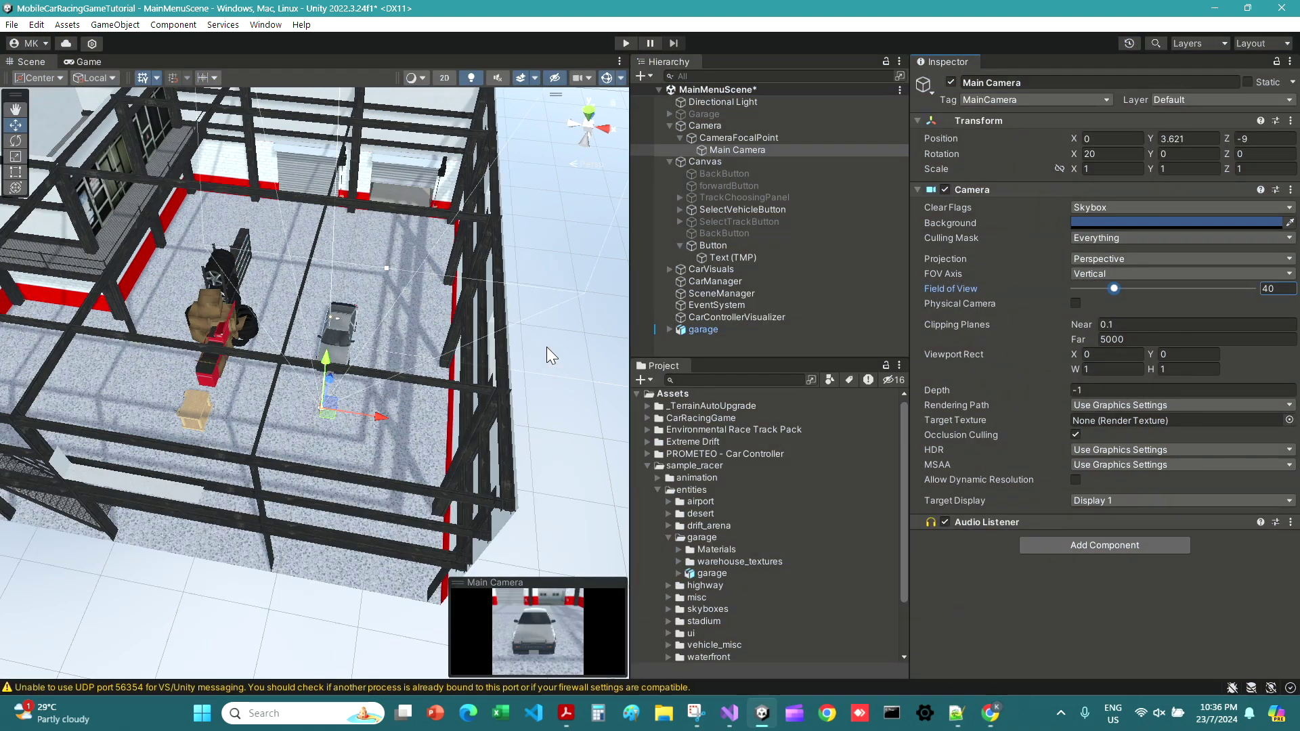
# Step: Scale the new garage model uniformly to 1.8 and move it along X to about -10.66
pyautogui.click(696, 330)
pyautogui.click(1107, 205)
pyautogui.write('1.8')
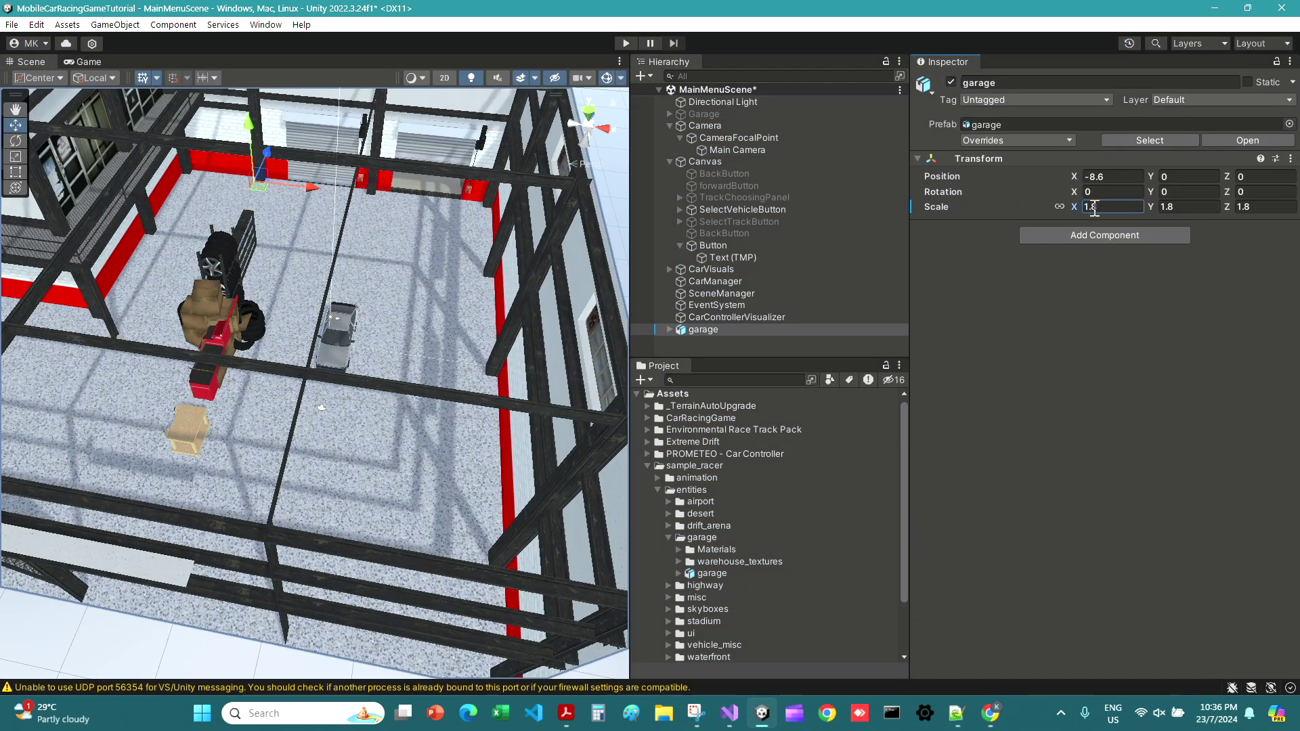
pyautogui.moveTo(310, 187); pyautogui.dragTo(281, 188)
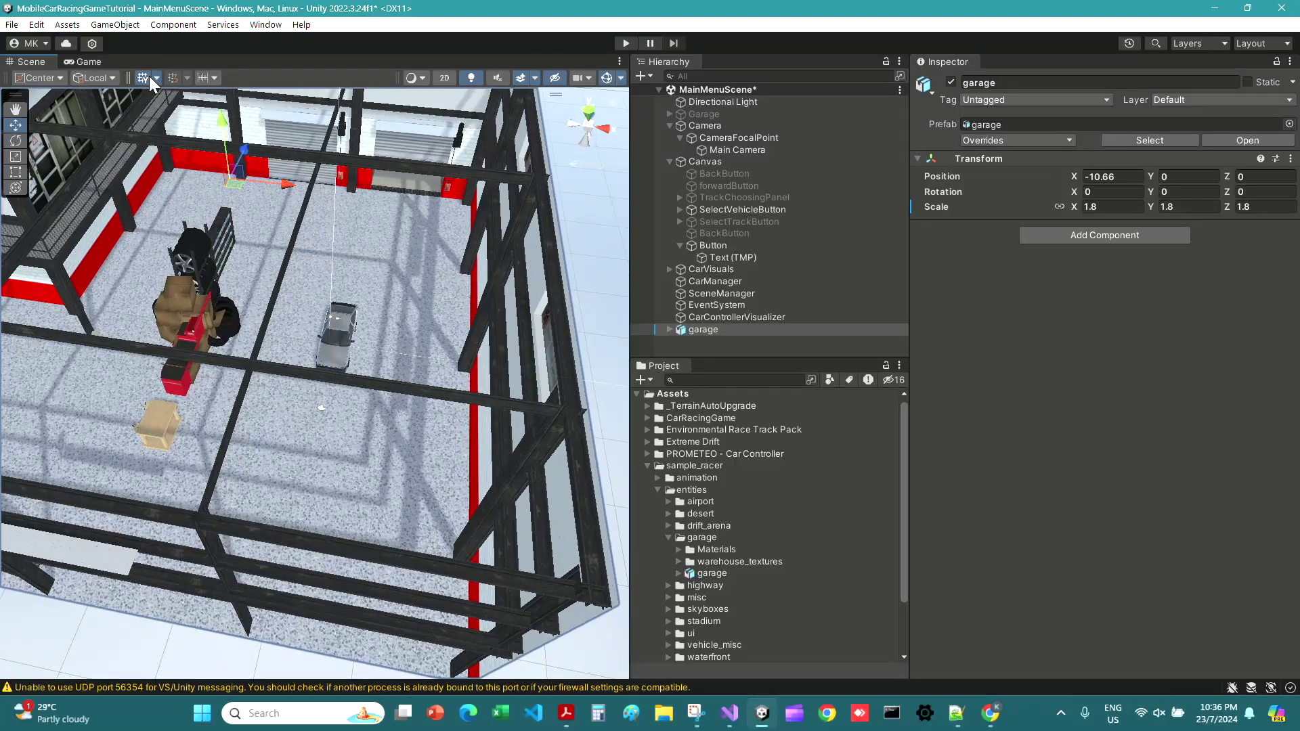
# Step: Play the scene and try much higher Camera Rotate Speed values on CameraFocalPoint, up to 2132, checking the Scene and Game views
pyautogui.hotkey('ctrl', 'p')
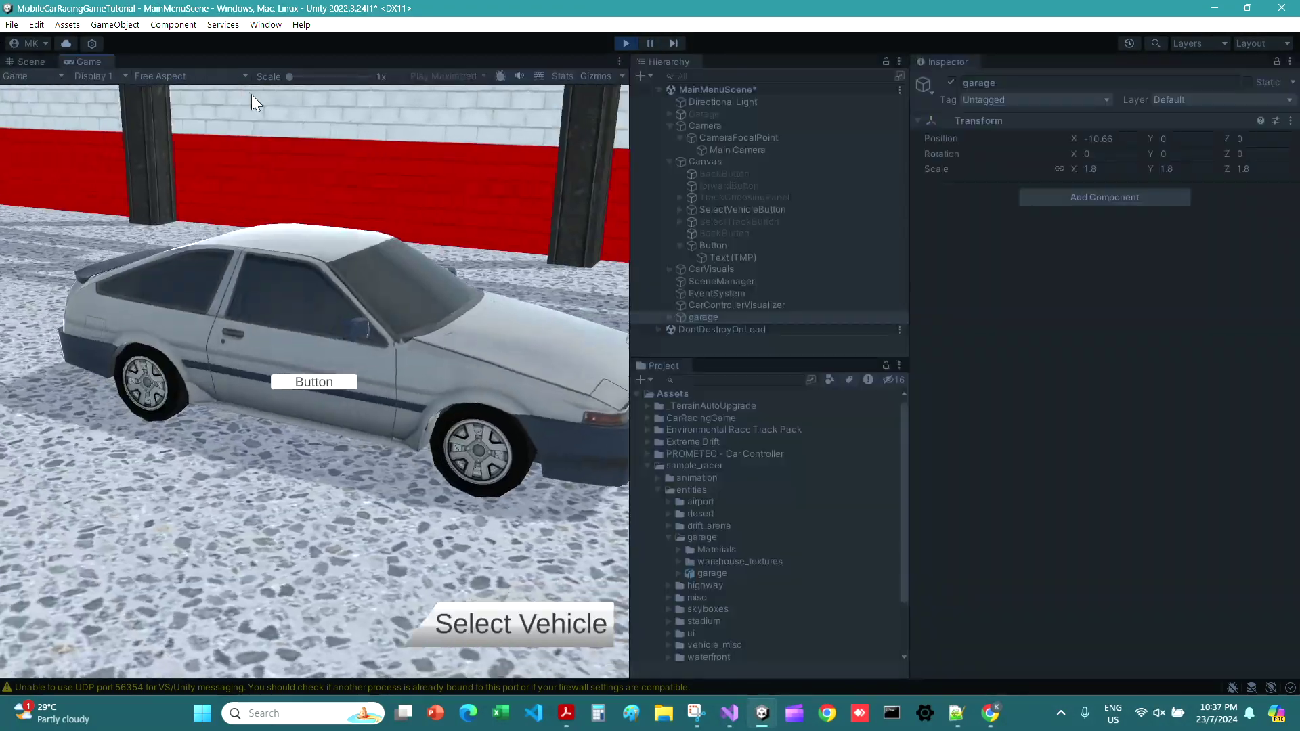
pyautogui.click(738, 150)
pyautogui.click(742, 138)
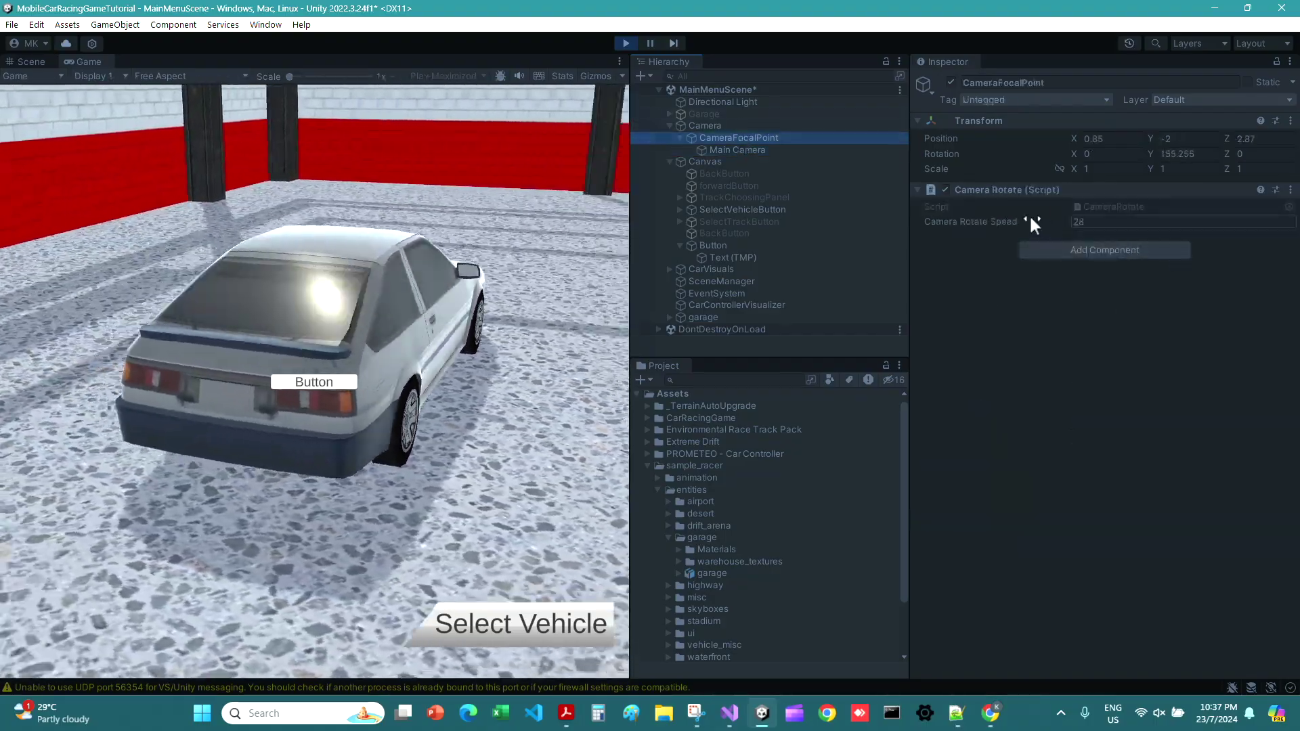
pyautogui.moveTo(1030, 214); pyautogui.dragTo(26, 81)
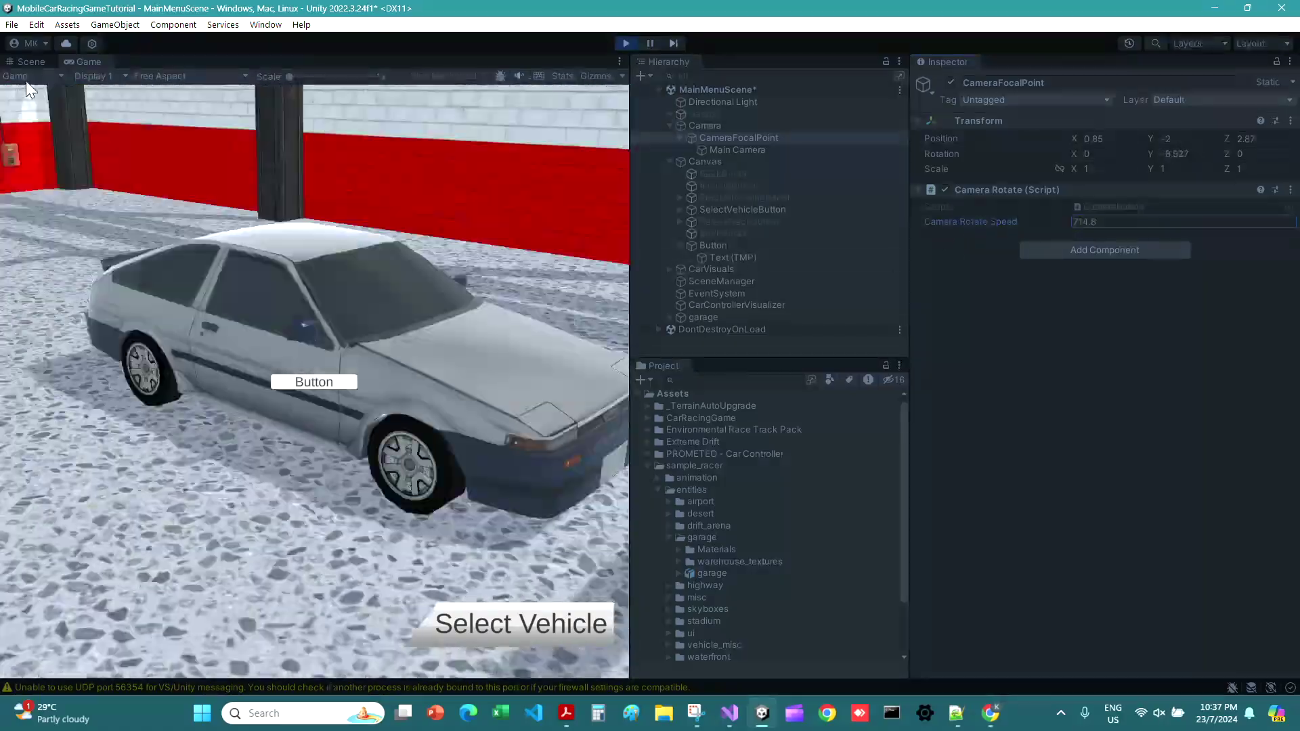
pyautogui.click(27, 60)
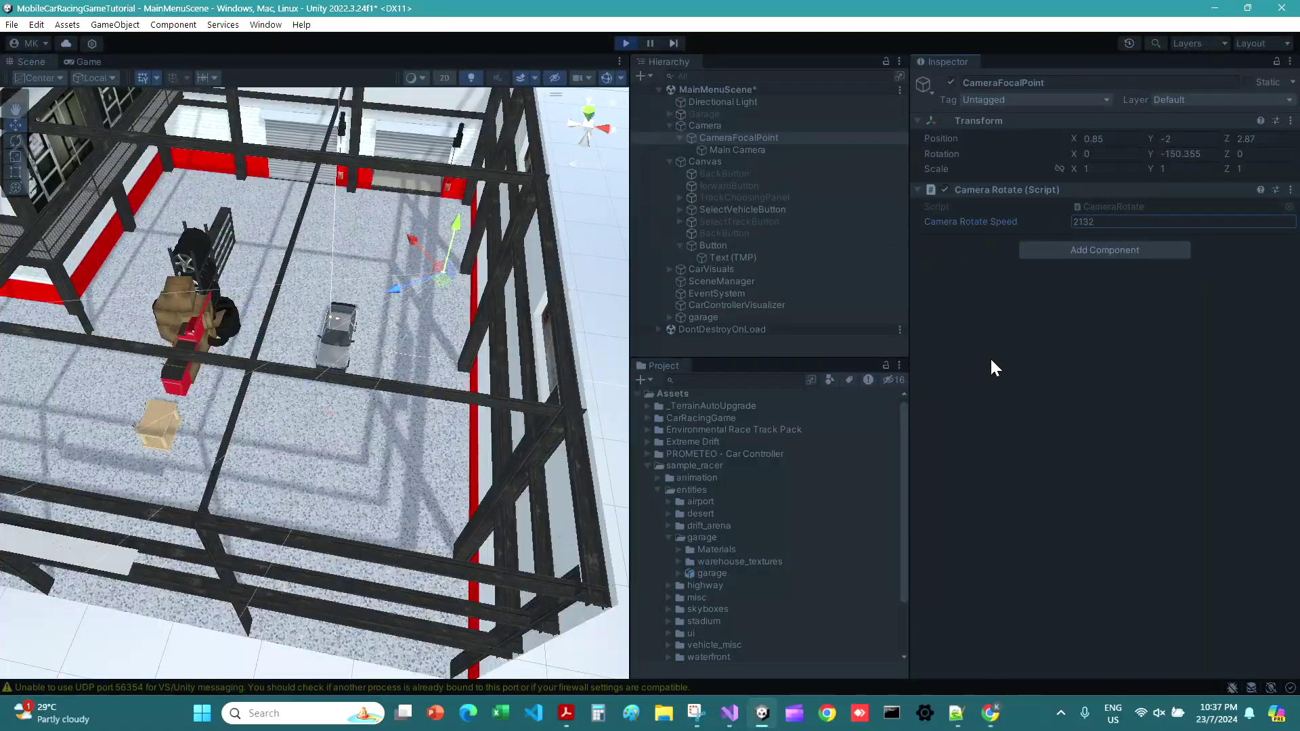
pyautogui.click(91, 62)
# Step: Try lower Camera Rotate Speed values on CameraFocalPoint, including 0, and stop Play mode
pyautogui.moveTo(976, 222); pyautogui.dragTo(1153, 207)
pyautogui.press('BackSpace')
pyautogui.press('BackSpace')
pyautogui.write('-5')
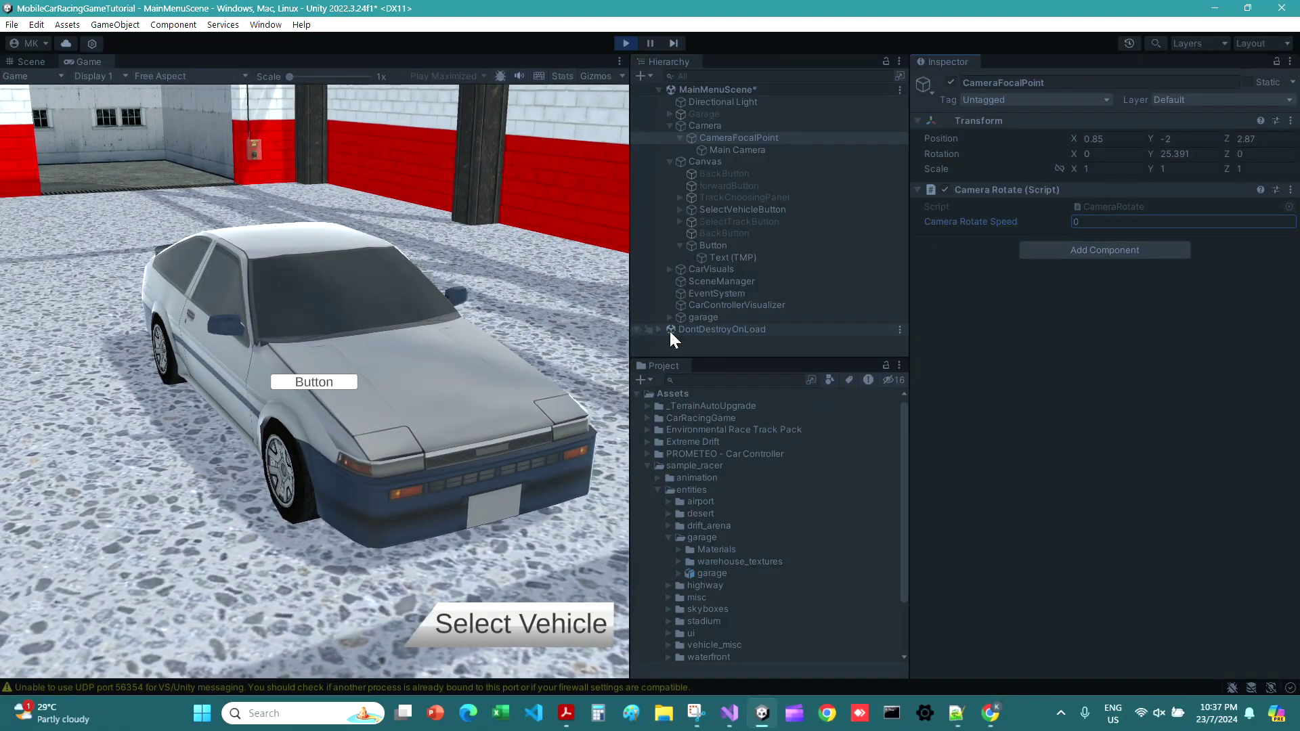
pyautogui.hotkey('ctrl', 'p')
# Step: Set CameraFocalPoint's Camera Rotate Speed to 35 and the Main Camera's Field of View to 50, and play the scene
pyautogui.click(1166, 222)
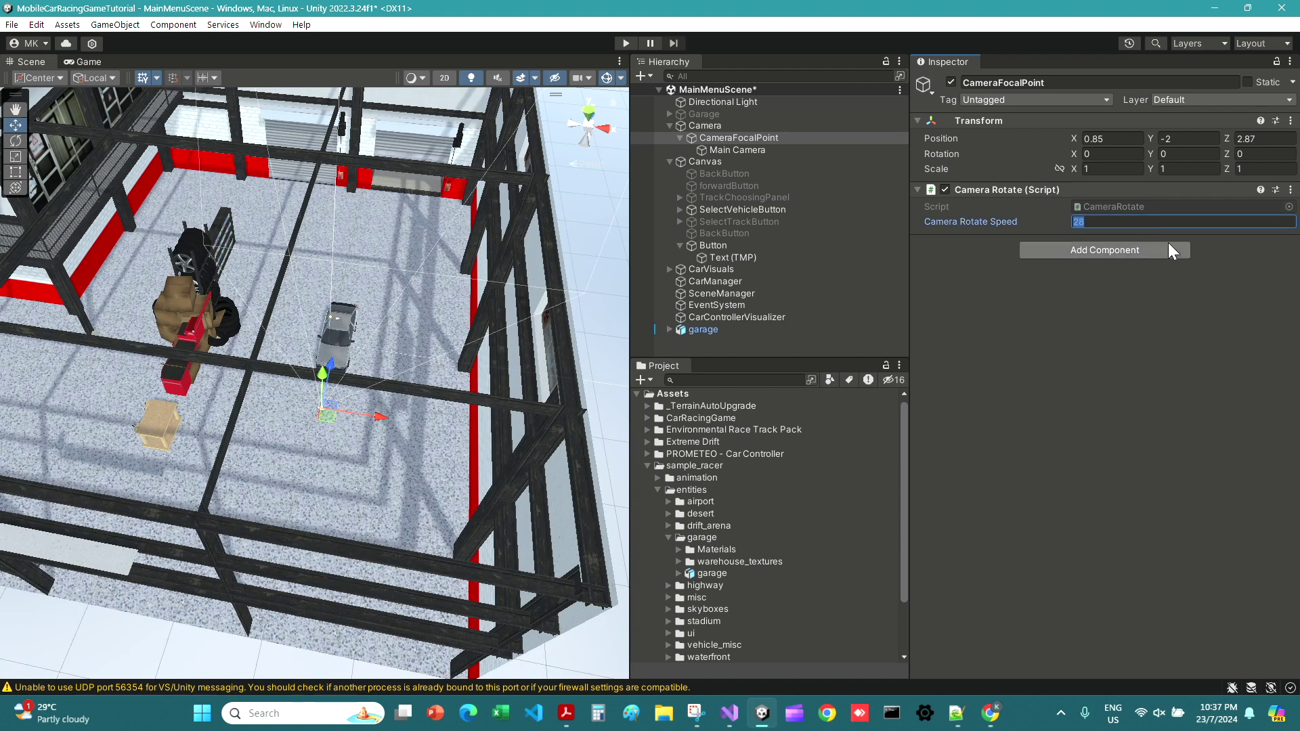
pyautogui.write('35')
pyautogui.click(773, 151)
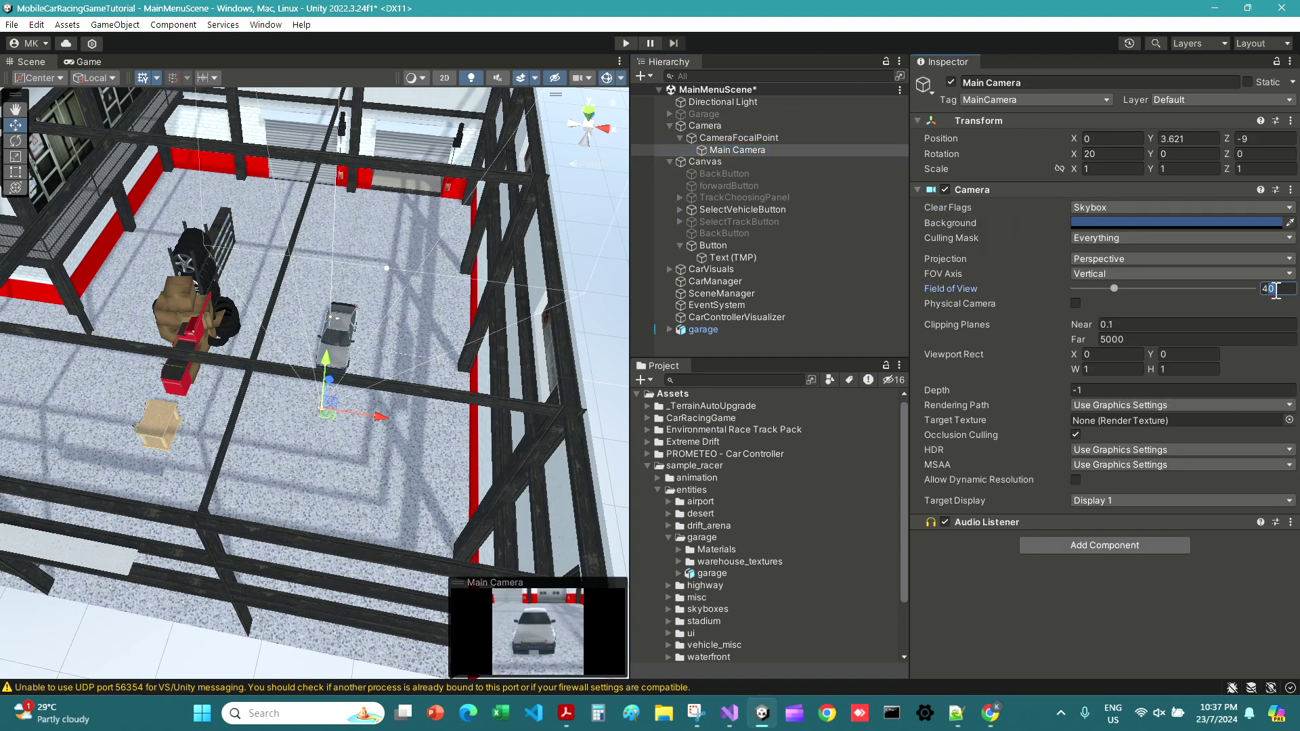
pyautogui.hotkey('ctrl', 'p')
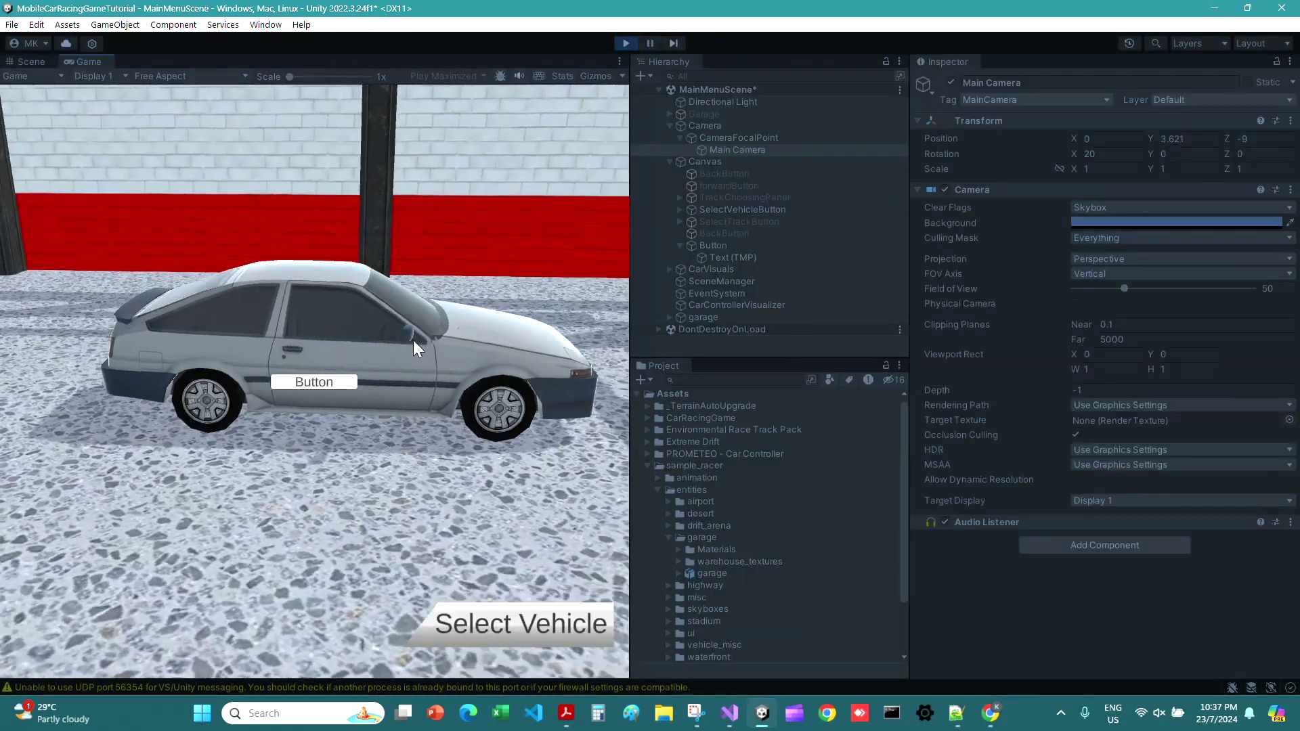
# Step: Try Field of View values of 55 and 60 on the Main Camera during Play mode, and stop playing
pyautogui.click(1273, 287)
pyautogui.write('55')
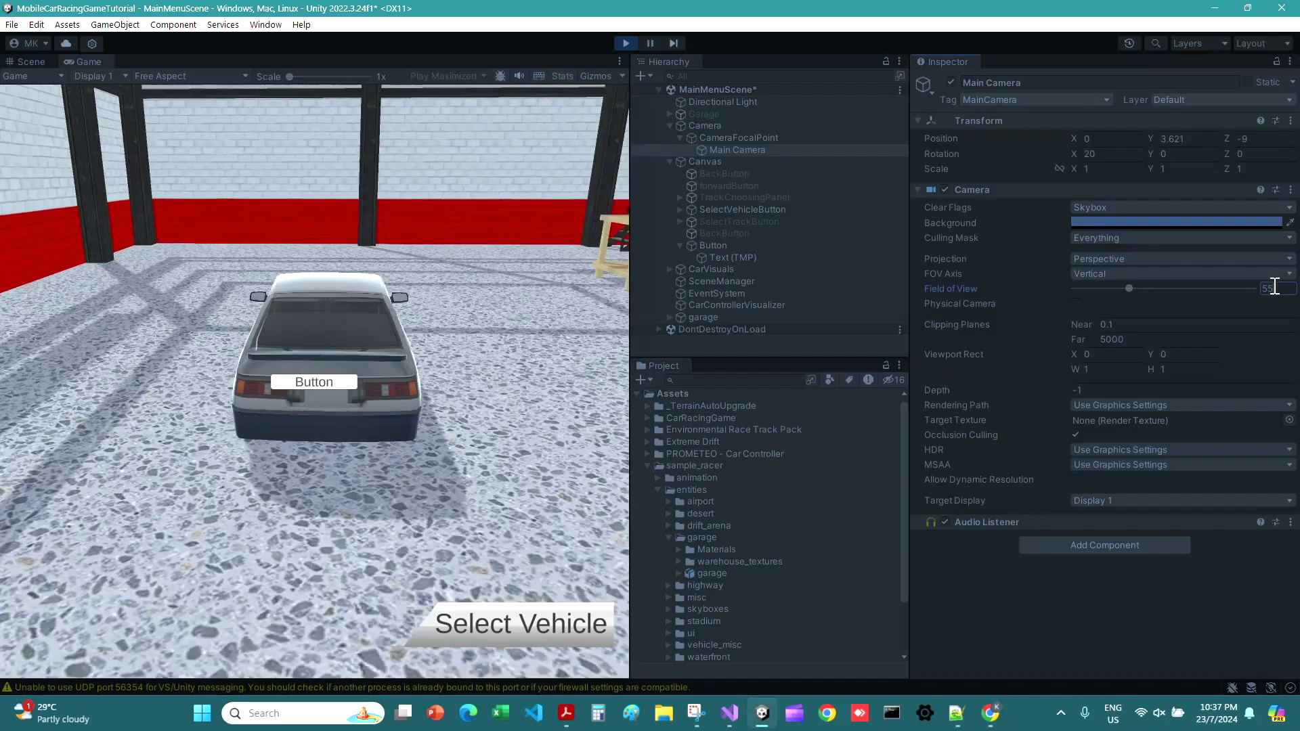
pyautogui.press('BackSpace')
pyautogui.press('BackSpace')
pyautogui.write('60')
pyautogui.press('Return')
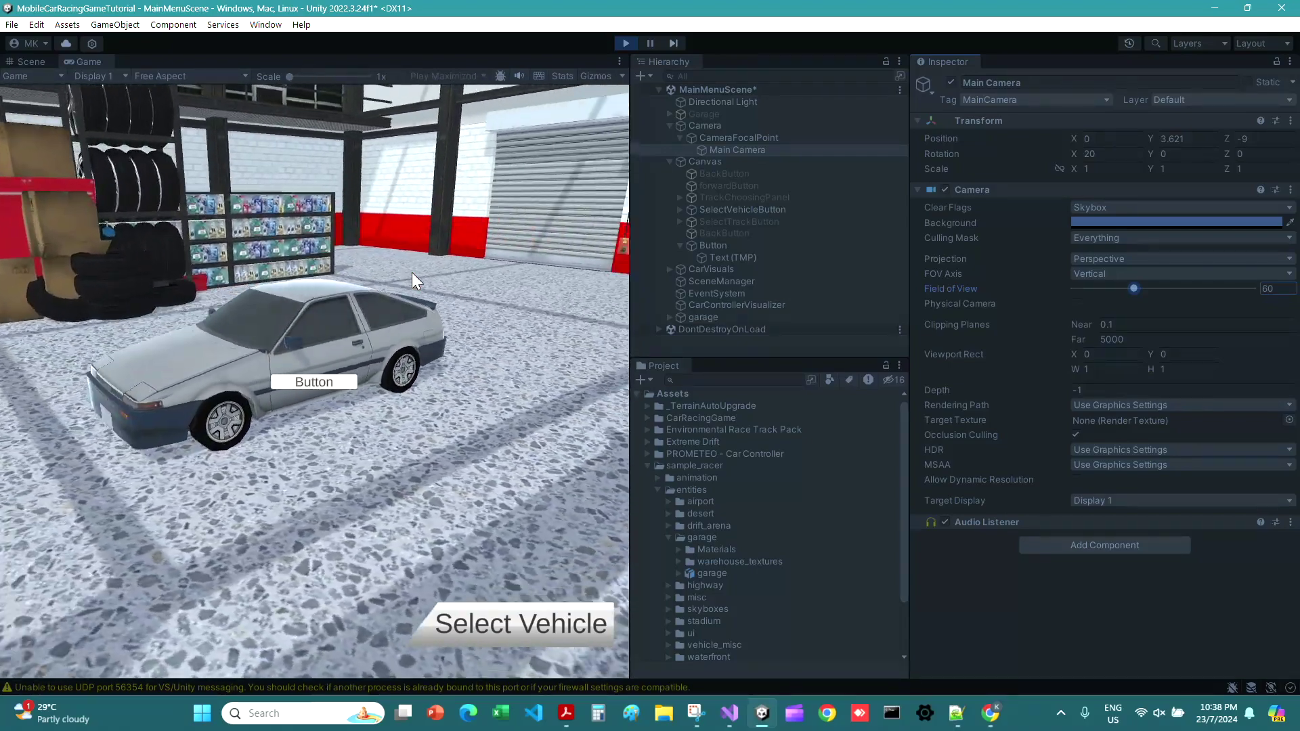
pyautogui.hotkey('ctrl', 'p')
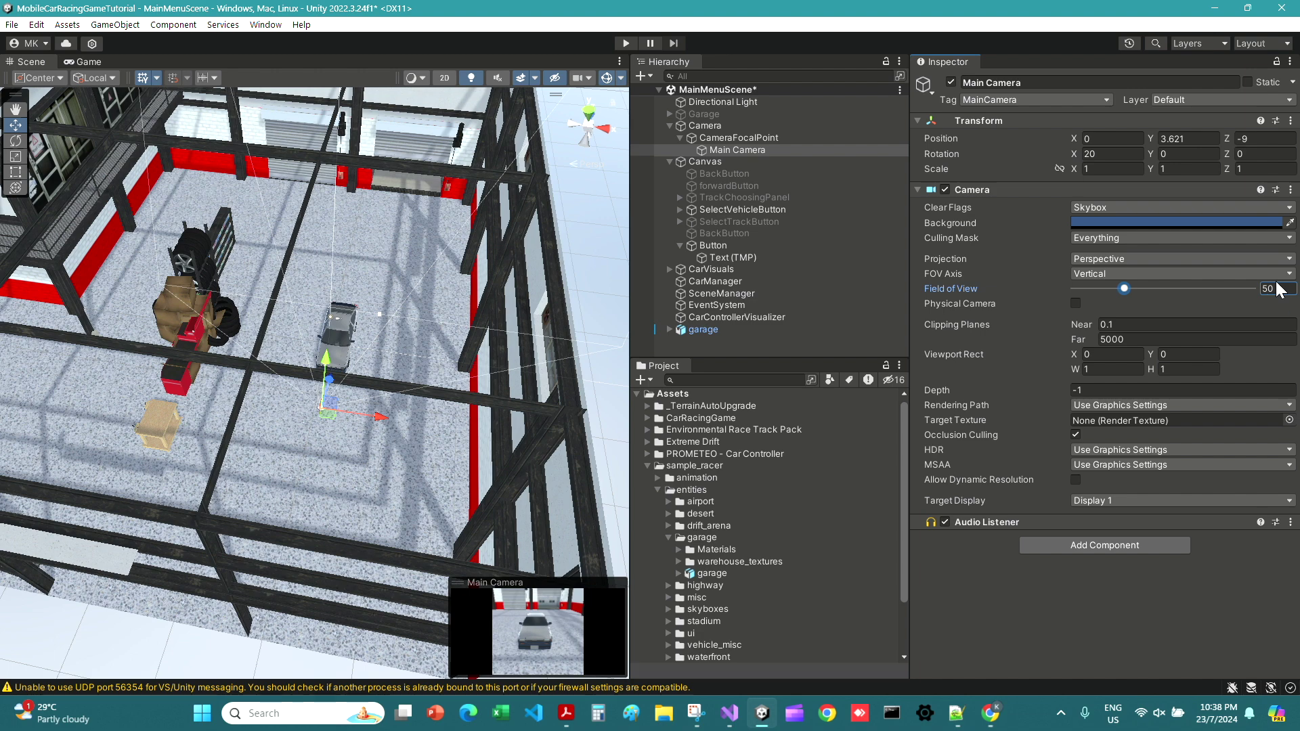
# Step: Collapse the expanded Camera and Canvas objects under MainMenuScene and save the scene
pyautogui.click(804, 336)
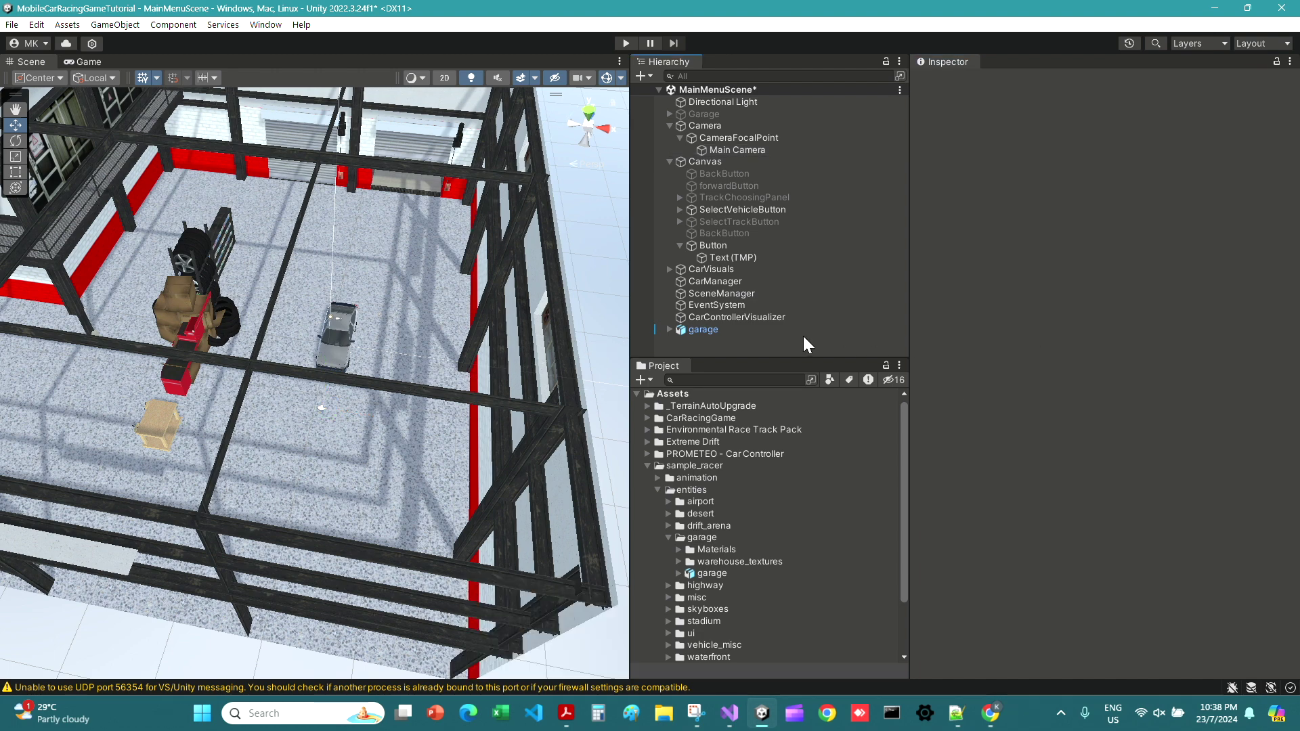
pyautogui.click(705, 130)
pyautogui.press('Up')
pyautogui.press('Up')
pyautogui.press('Up')
pyautogui.hotkey('alt', 'Left')
pyautogui.press('Right')
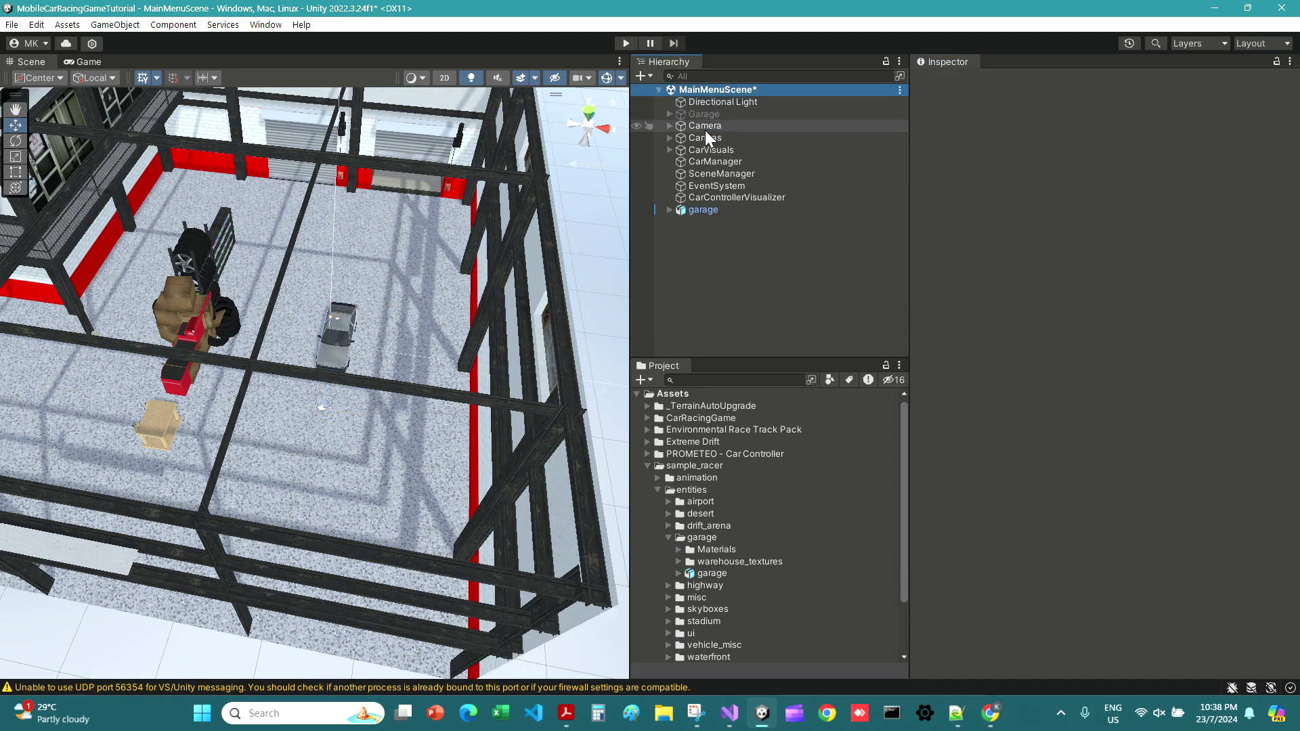
pyautogui.click(748, 292)
pyautogui.hotkey('ctrl', 's')
# Step: Unpack the new garage prefab instance in the scene and rename it GarageMechanical
pyautogui.click(737, 210)
pyautogui.click(729, 115)
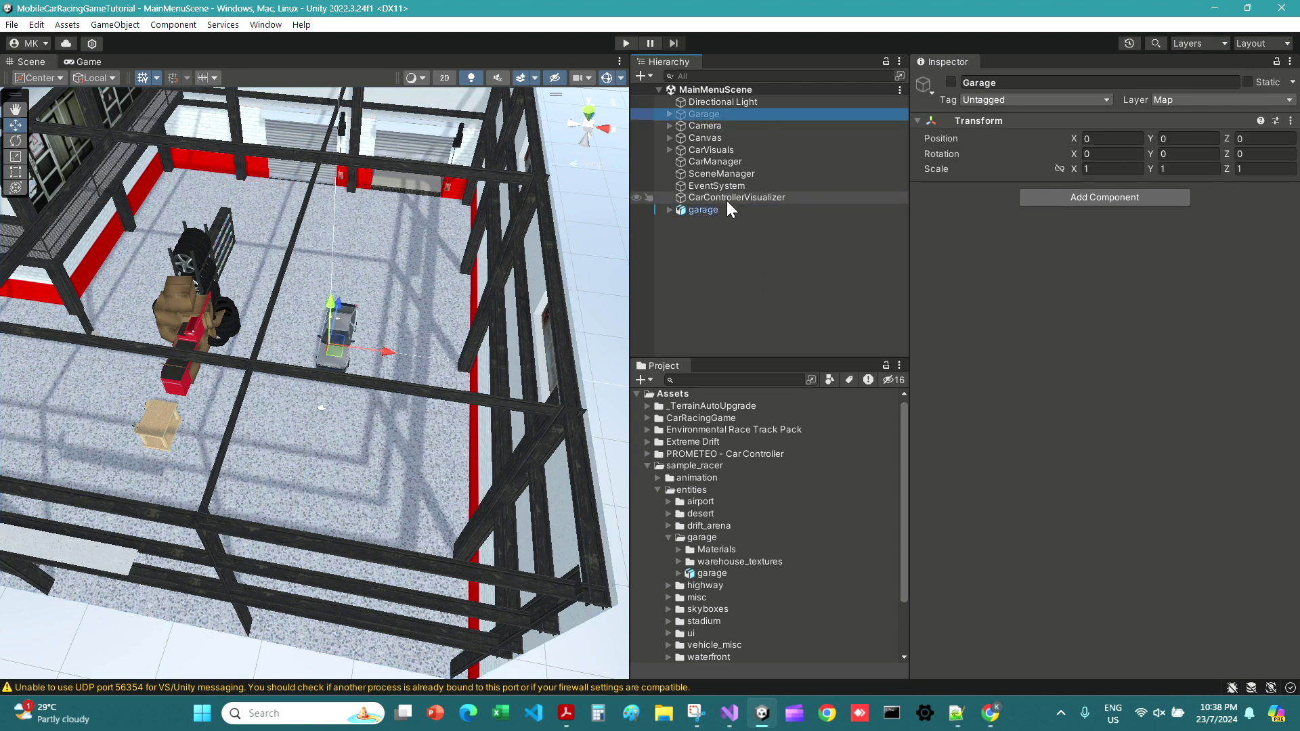
pyautogui.click(699, 210)
pyautogui.rightClick(699, 212)
pyautogui.moveTo(737, 407)
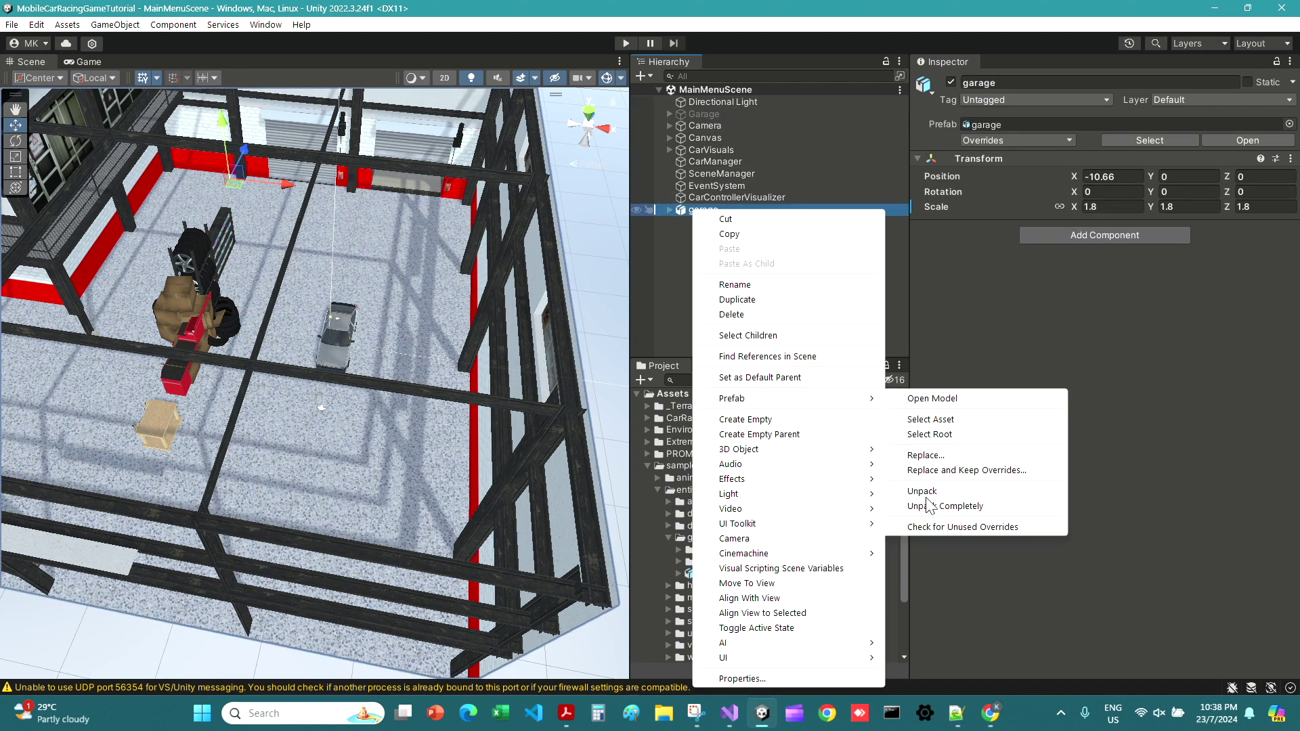
pyautogui.click(929, 501)
pyautogui.click(1010, 82)
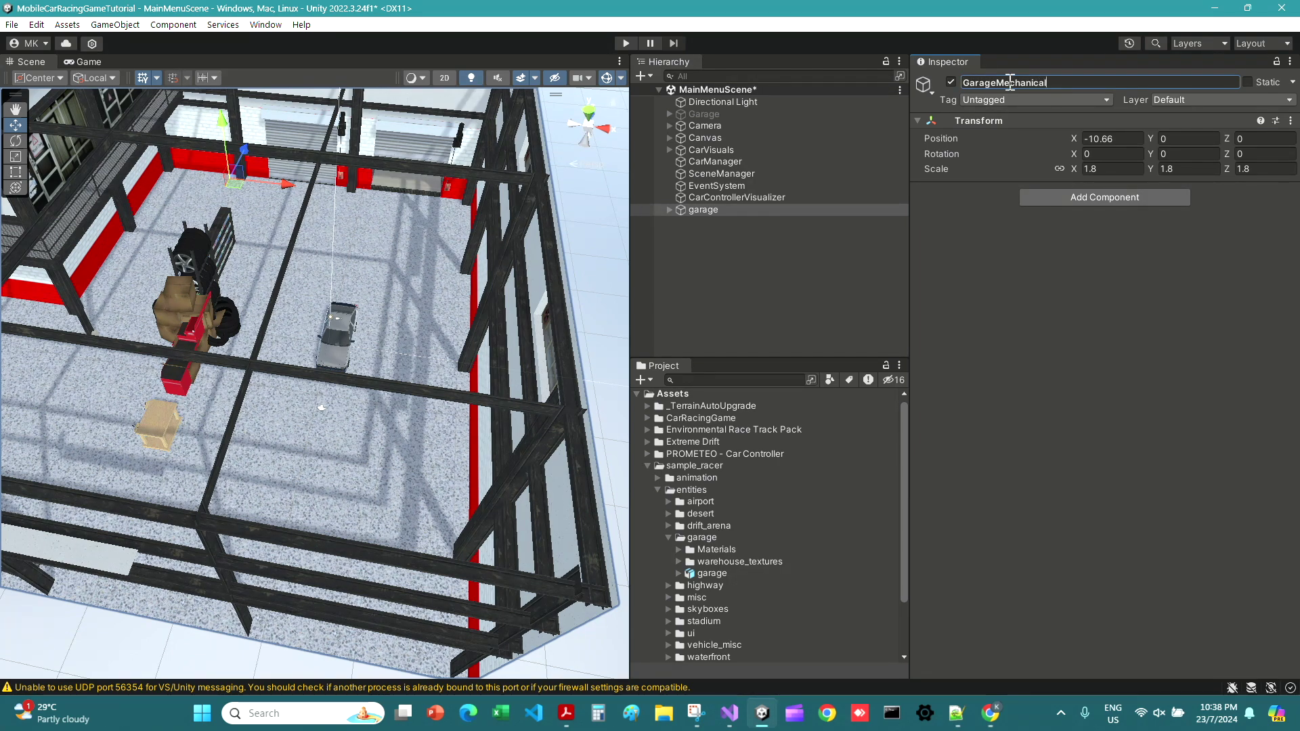
# Step: Examine the GarageMechanical model's walls, interior around the car and overall exterior in the Scene view, and clear the selection
pyautogui.scroll(-8, 298, 305)
pyautogui.moveTo(231, 266)
pyautogui.mouseDown(button='middle')
pyautogui.moveTo(247, 301)
pyautogui.moveTo(199, 253)
pyautogui.moveTo(229, 269)
pyautogui.mouseUp(button='middle')
pyautogui.scroll(10, 246, 301)
pyautogui.scroll(5, 229, 268)
pyautogui.moveTo(230, 268); pyautogui.dragTo(255, 95, button='right')
pyautogui.scroll(5, 255, 95)
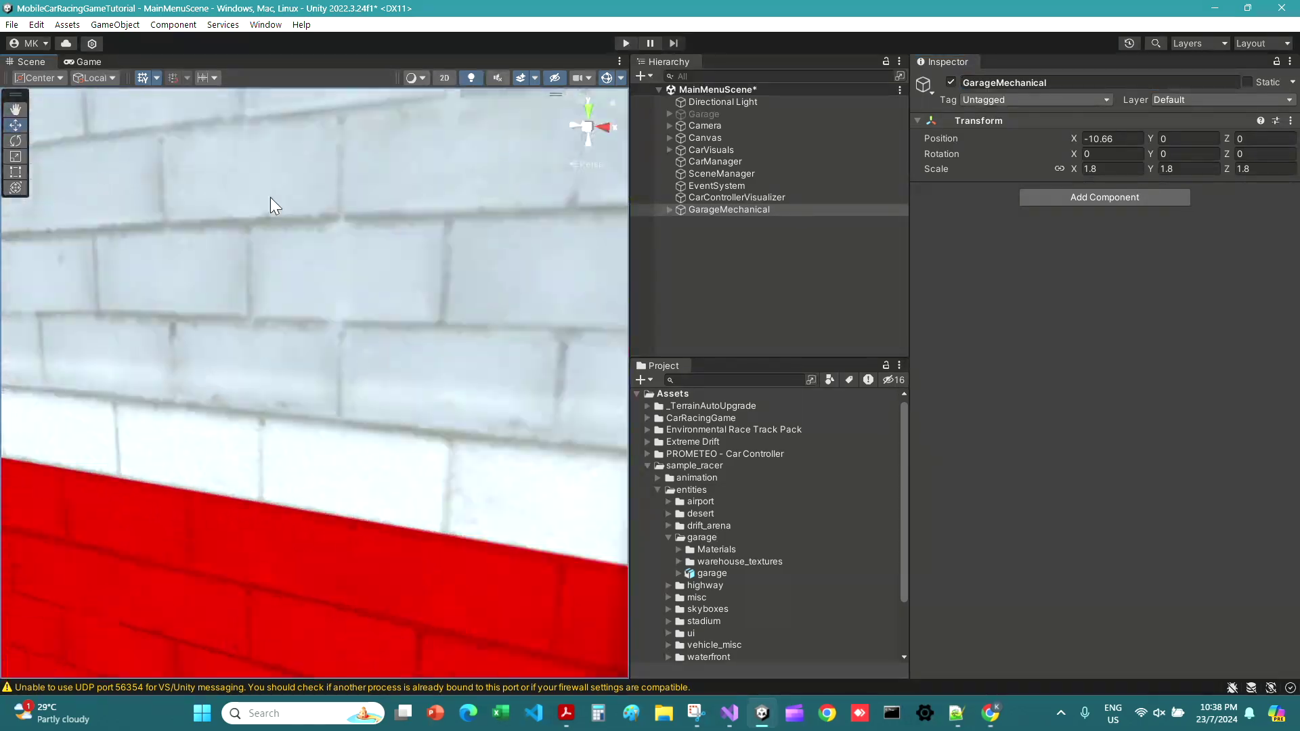
pyautogui.scroll(-5, 270, 197)
pyautogui.moveTo(270, 197); pyautogui.dragTo(485, 348, button='right')
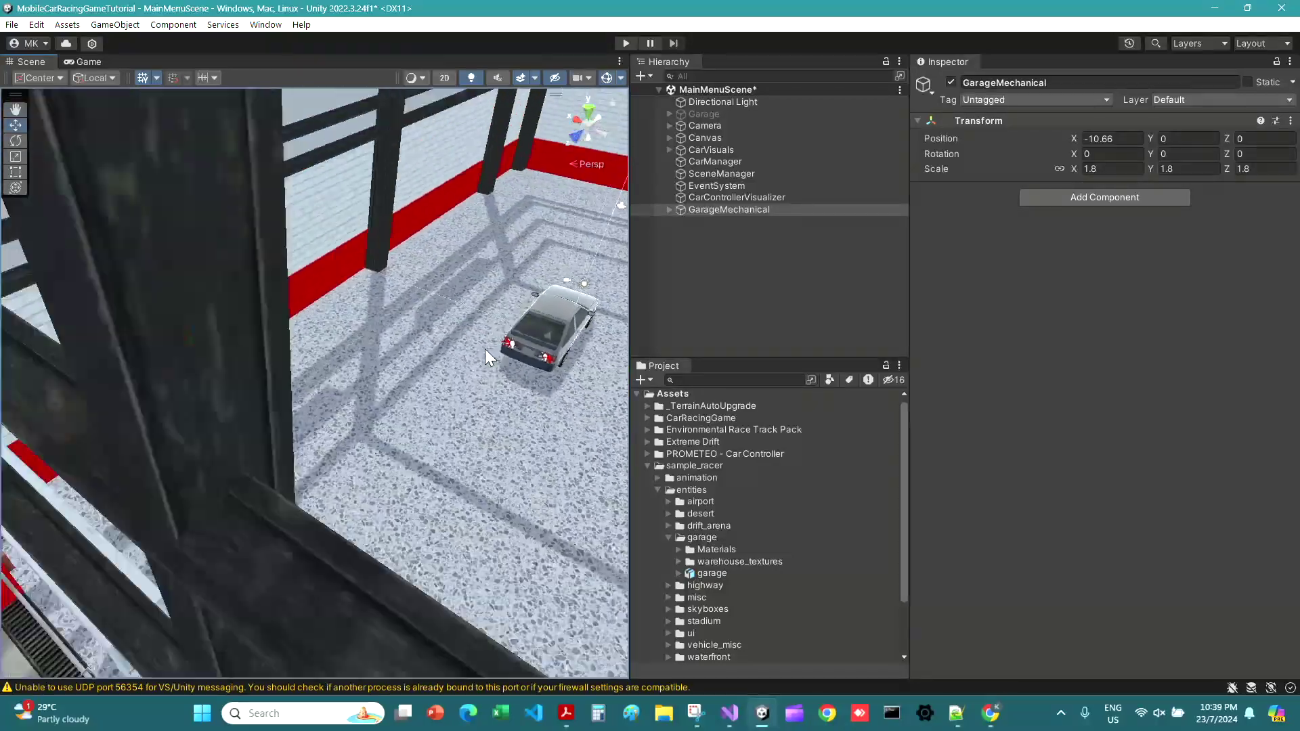
pyautogui.scroll(-3, 485, 348)
pyautogui.scroll(-5, 485, 348)
pyautogui.click(754, 229)
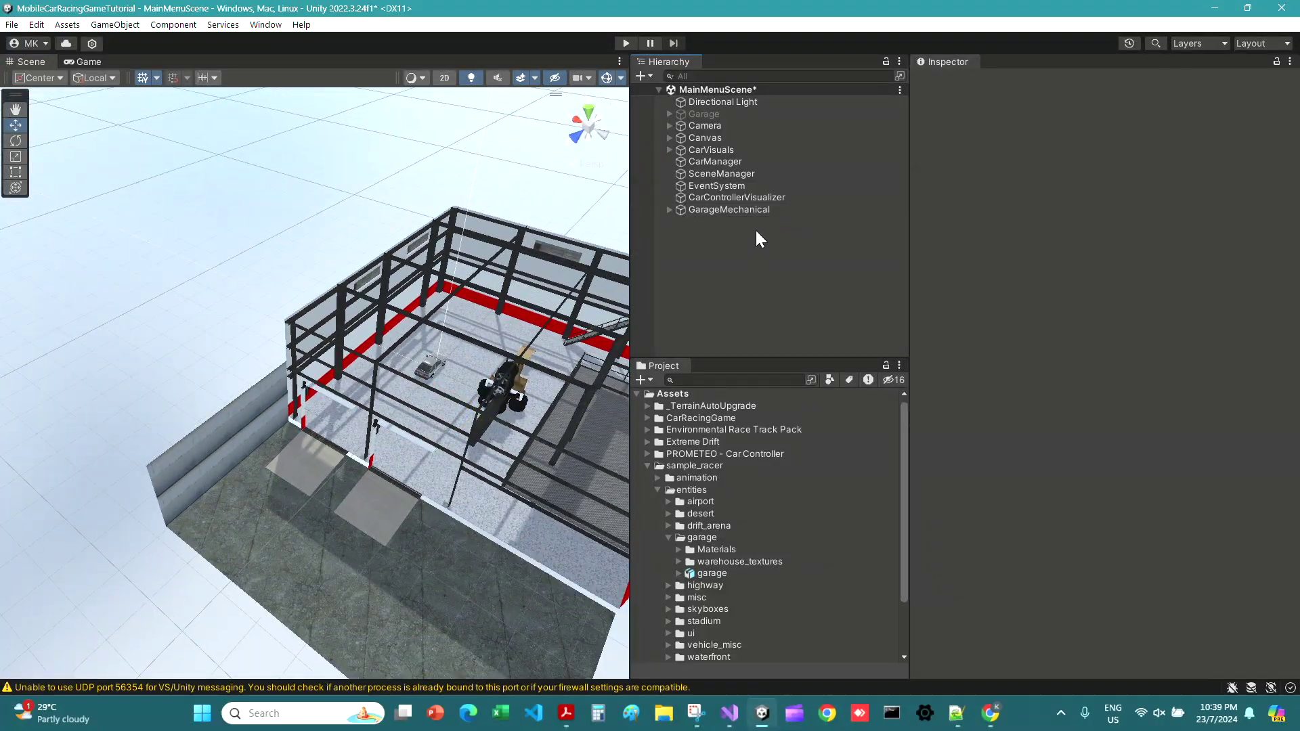